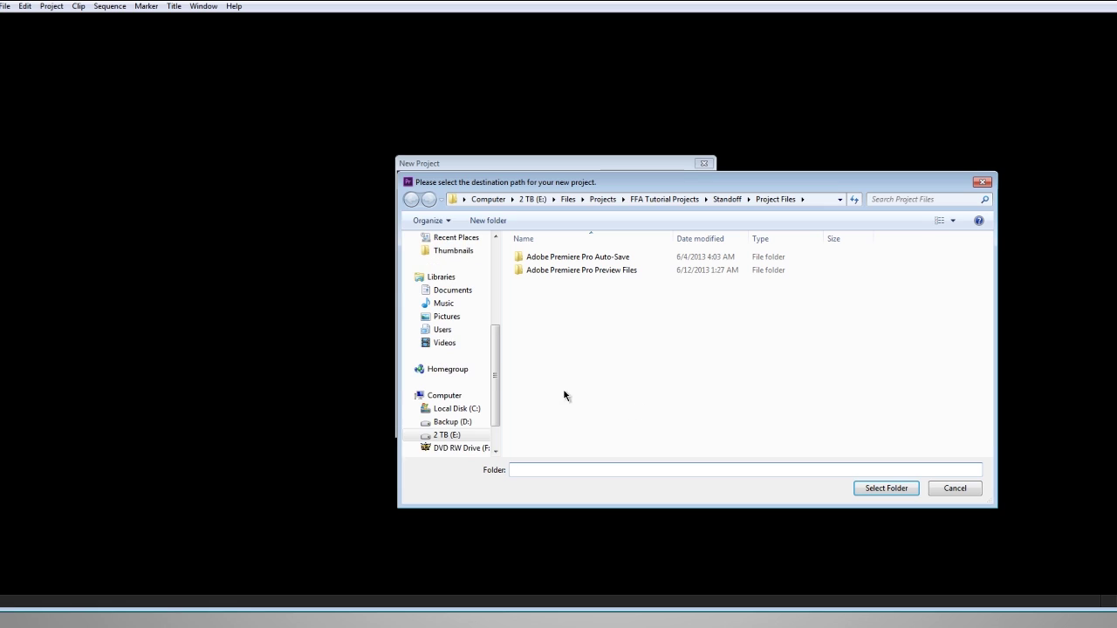
# Set the new project's location to the project files folder inside Premiere Sync Tutorial on the Desktop
pyautogui.moveTo(549, 183); pyautogui.dragTo(624, 172)
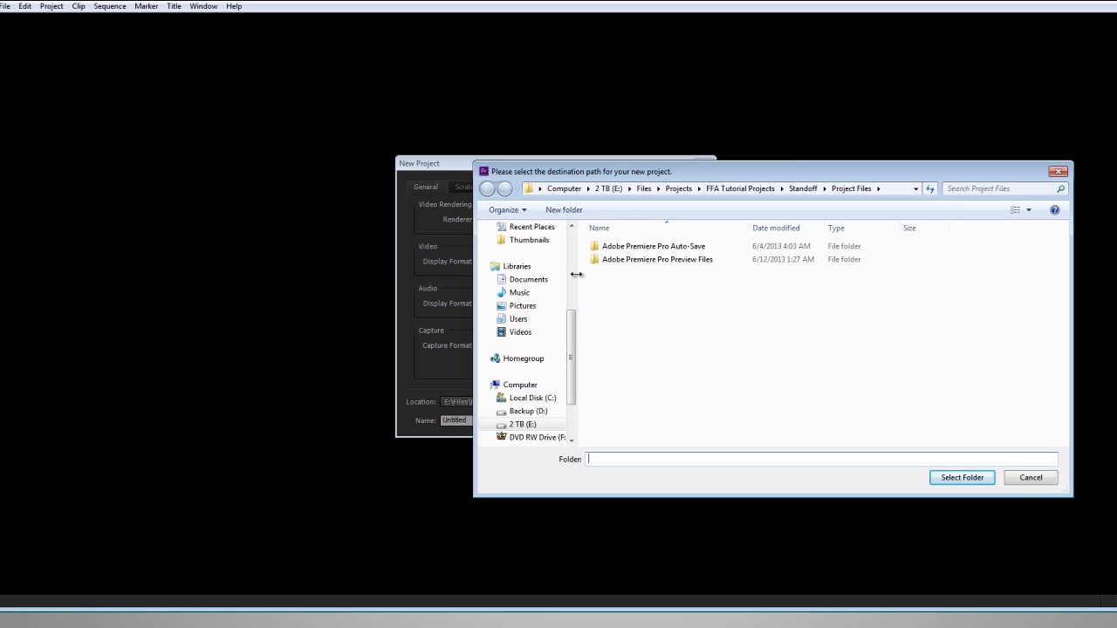
pyautogui.moveTo(573, 351); pyautogui.dragTo(583, 255)
pyautogui.click(536, 250)
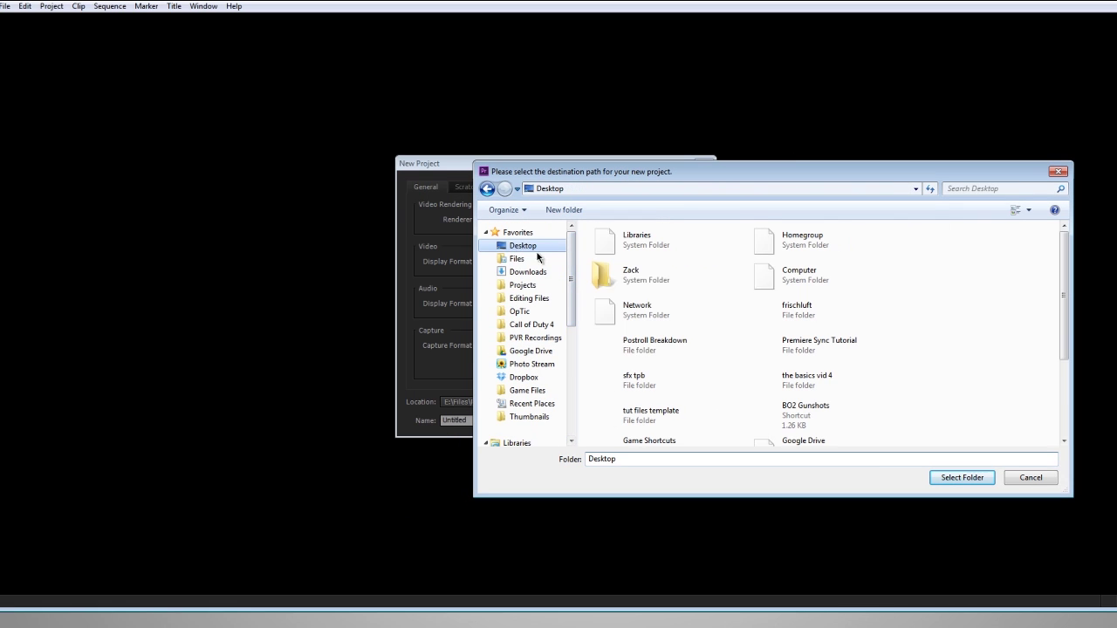
pyautogui.moveTo(1065, 289); pyautogui.dragTo(1050, 380)
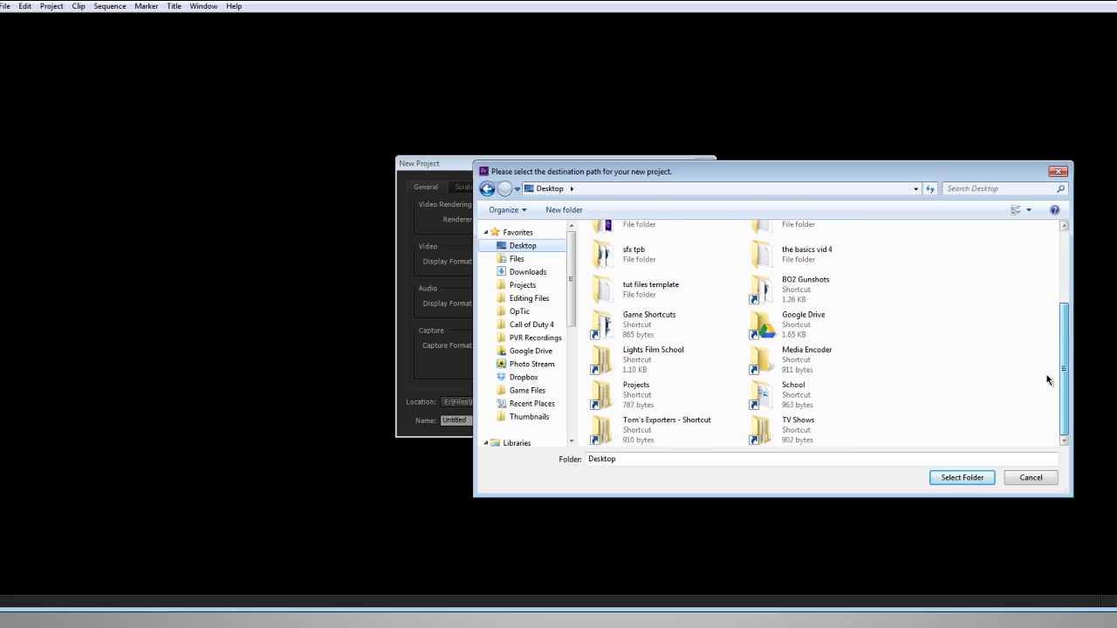
pyautogui.moveTo(1065, 338); pyautogui.dragTo(1061, 296)
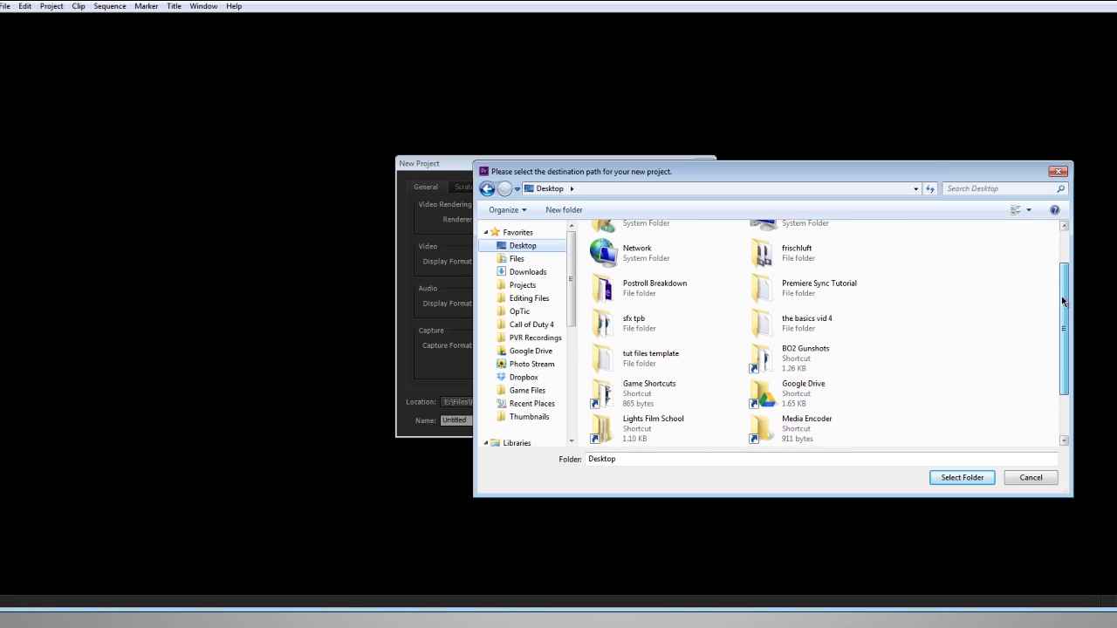
pyautogui.doubleClick(833, 286)
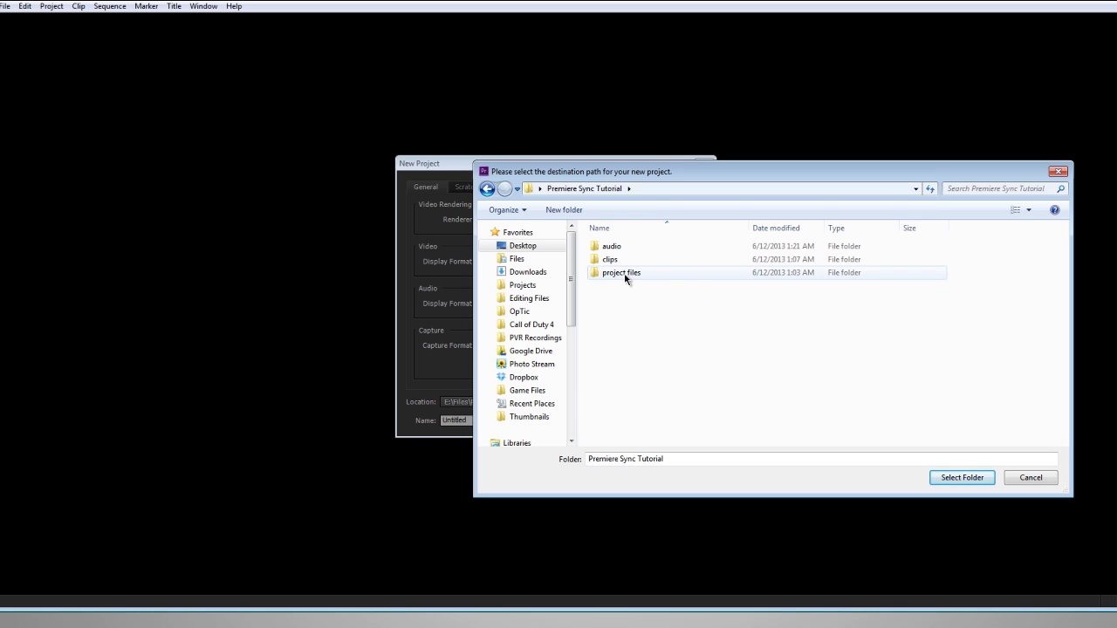
pyautogui.click(619, 274)
pyautogui.click(961, 477)
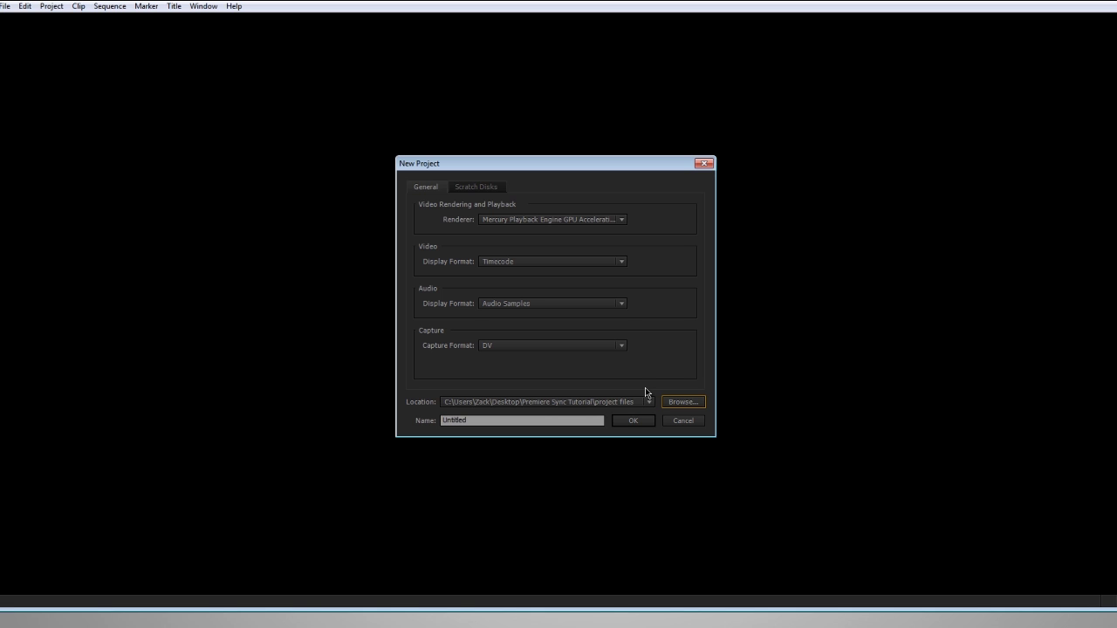
# Name the project Sync Tutorial and create it without setting up a preset sequence
pyautogui.moveTo(495, 421); pyautogui.dragTo(52, 416)
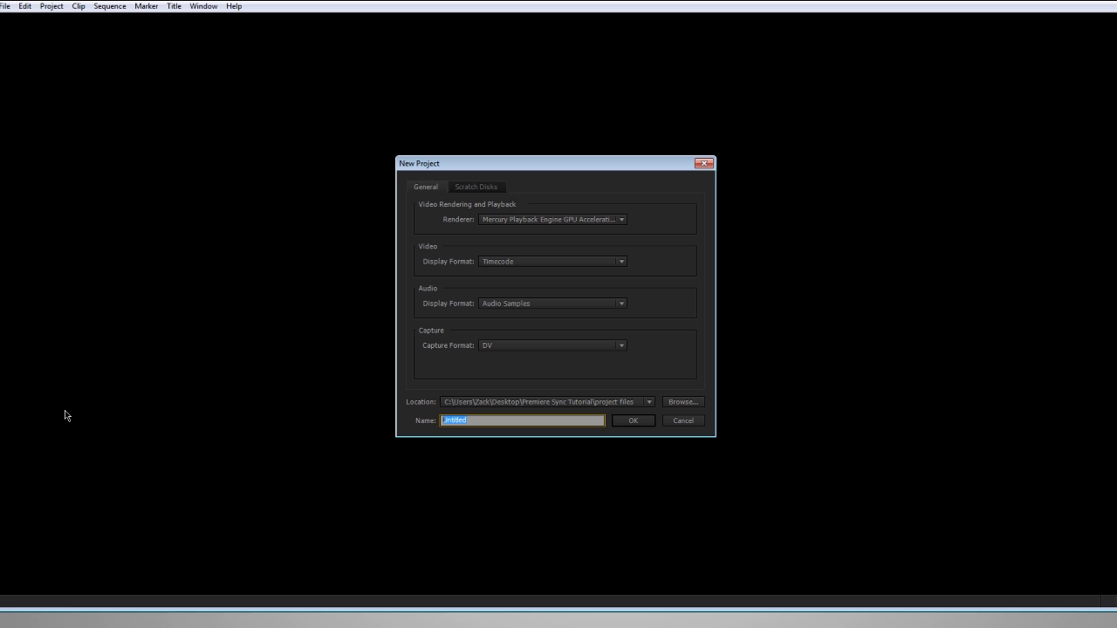
pyautogui.write('Sync Tutoria')
pyautogui.press('Return')
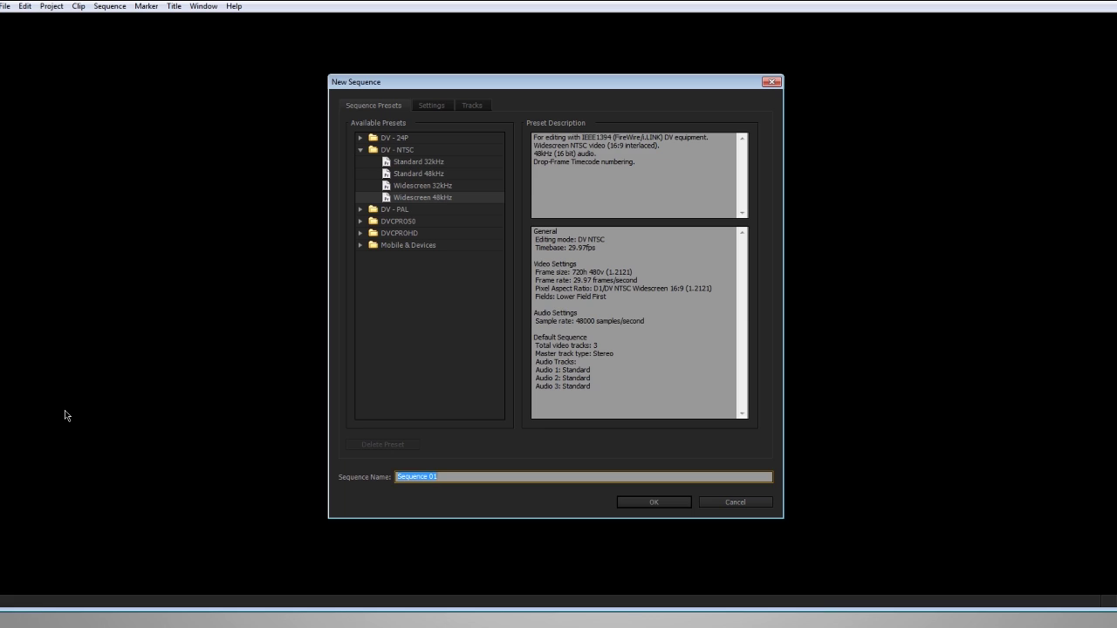
pyautogui.click(739, 502)
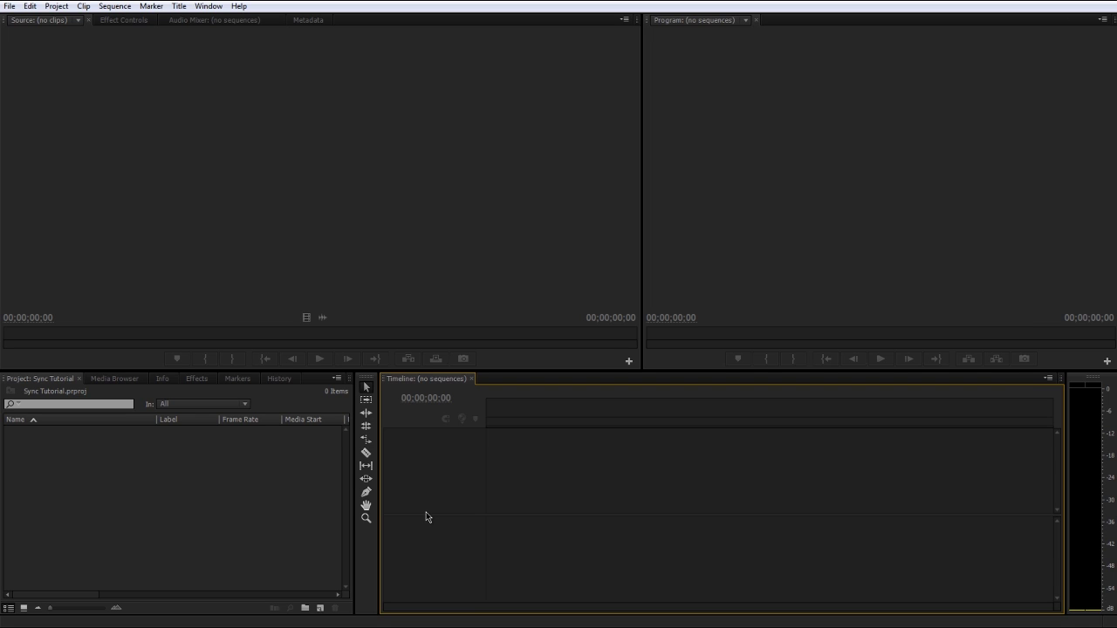
# Look through the Effect Controls, Audio Mixer, Metadata, Source, Program, Timeline and Project areas of the empty workspace
pyautogui.click(164, 120)
pyautogui.click(121, 24)
pyautogui.click(218, 22)
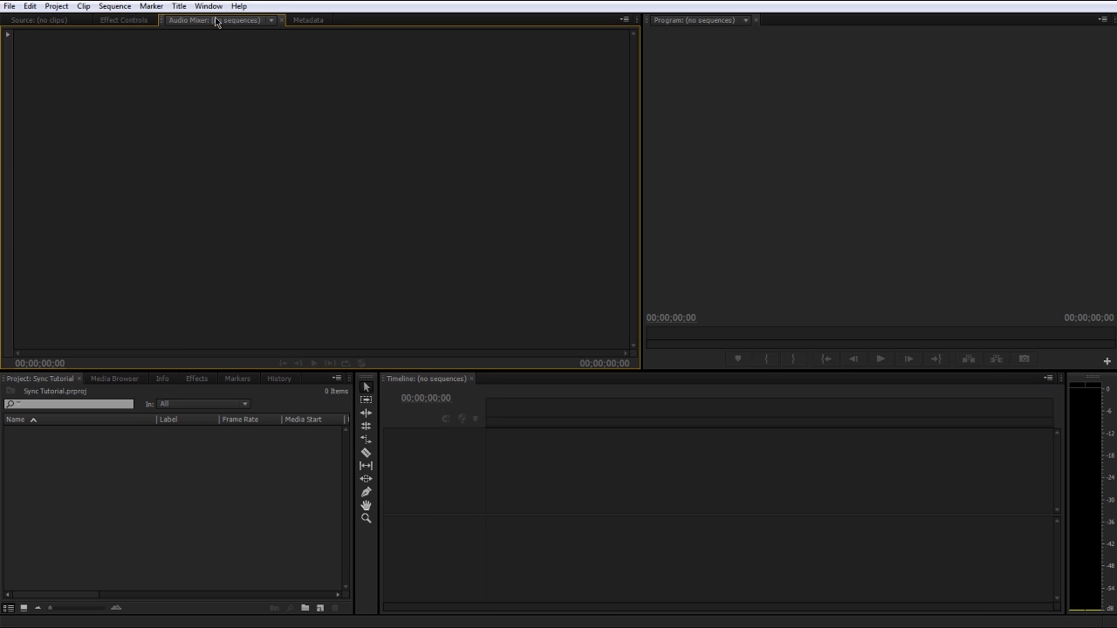
pyautogui.click(314, 23)
pyautogui.click(122, 22)
pyautogui.click(59, 20)
pyautogui.click(658, 41)
pyautogui.click(485, 458)
pyautogui.click(119, 513)
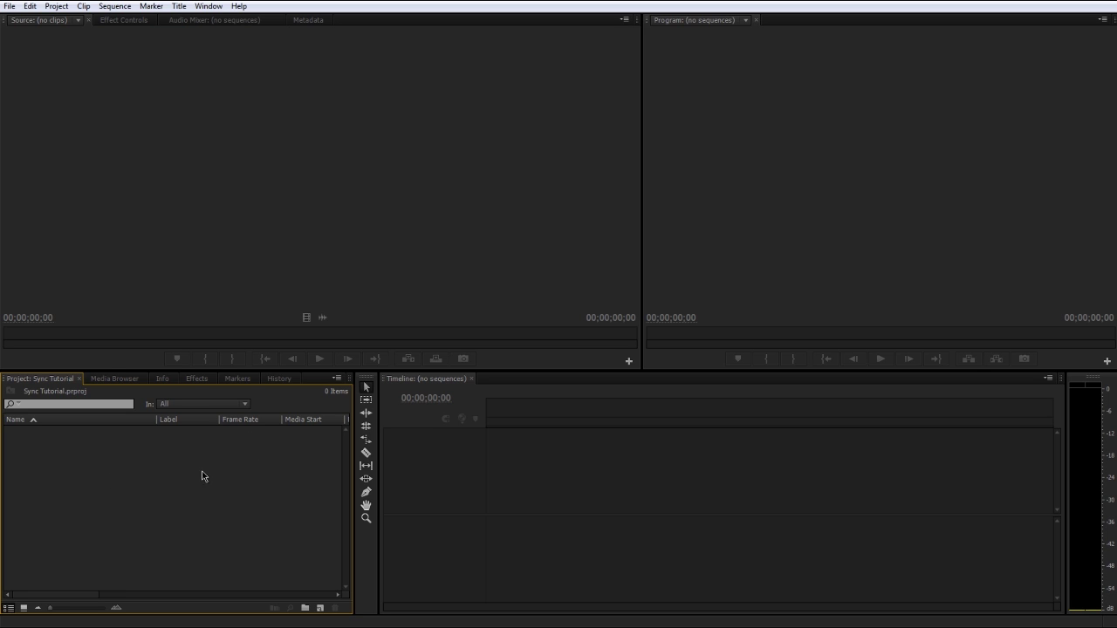
# Import DSR 5MAN RAID.mp4 from the clips folder into the project
pyautogui.rightClick(143, 461)
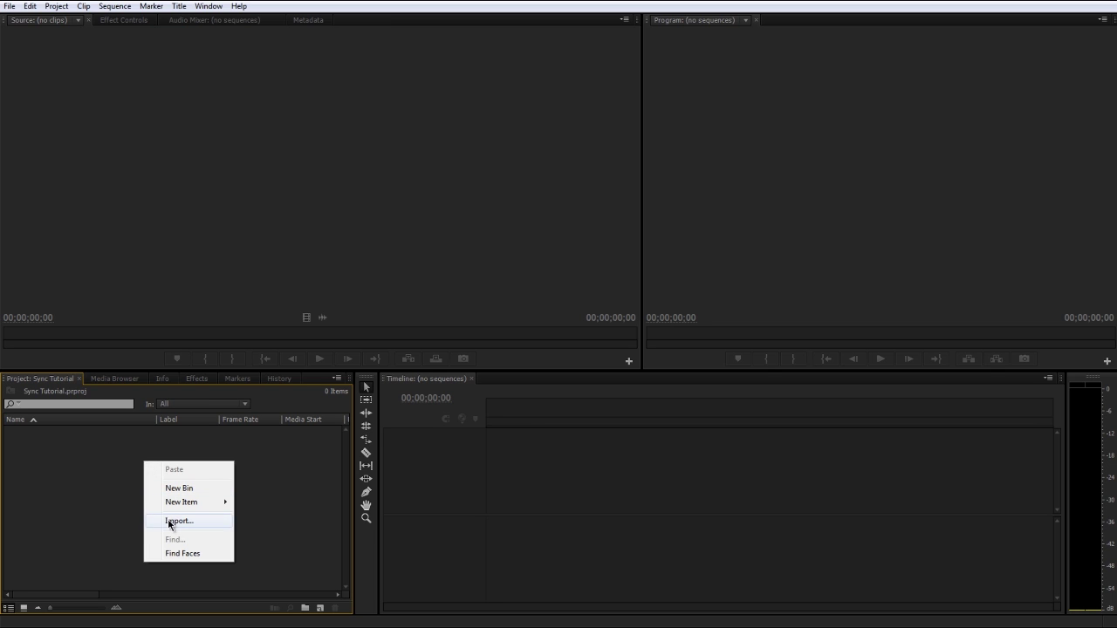
pyautogui.click(170, 521)
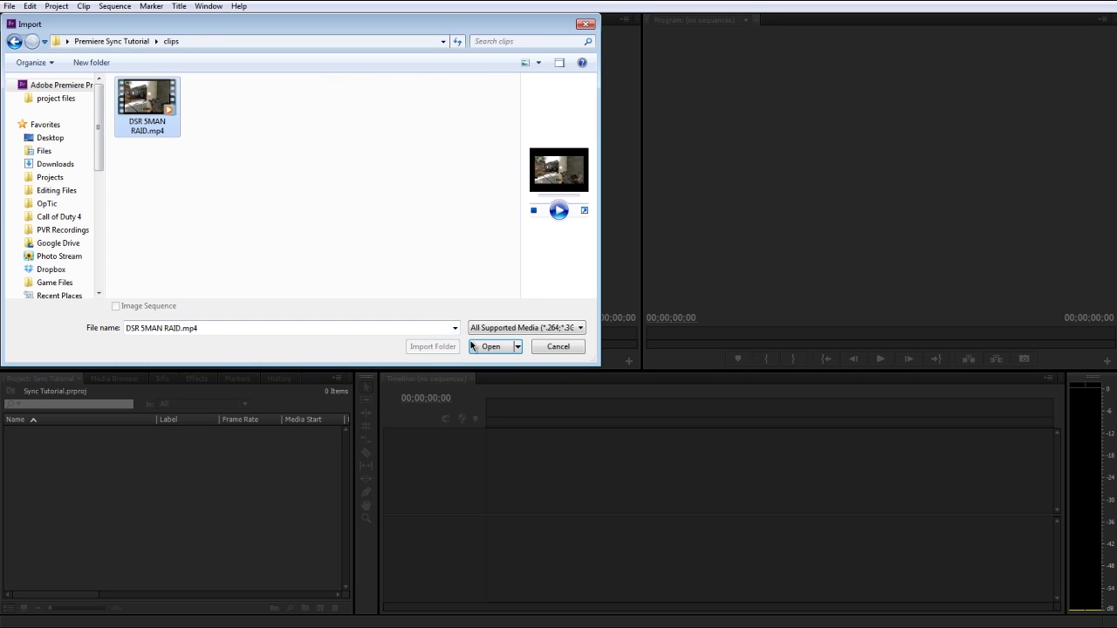
pyautogui.click(491, 347)
# Add DSR No bolt (NATURAL).aif and Noisestorm - Breakdown (Dubstep).mp3 to the project from the audio folder in Windows Explorer
pyautogui.click(103, 627)
pyautogui.moveTo(1116, 166); pyautogui.dragTo(723, 144)
pyautogui.moveTo(638, 291); pyautogui.dragTo(135, 513)
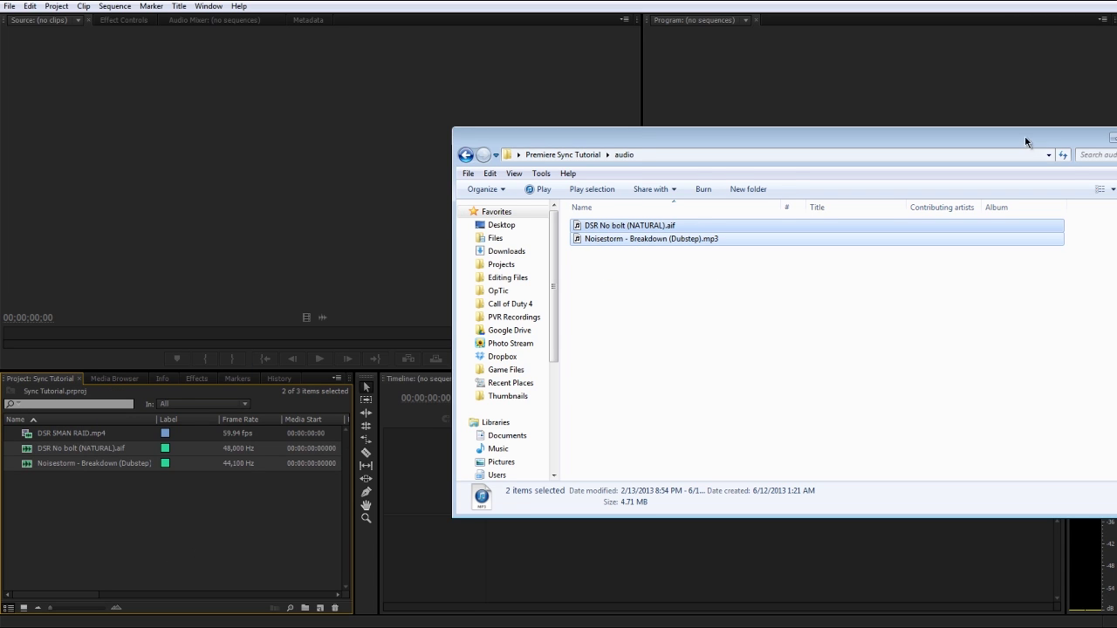
pyautogui.click(1114, 137)
pyautogui.click(269, 539)
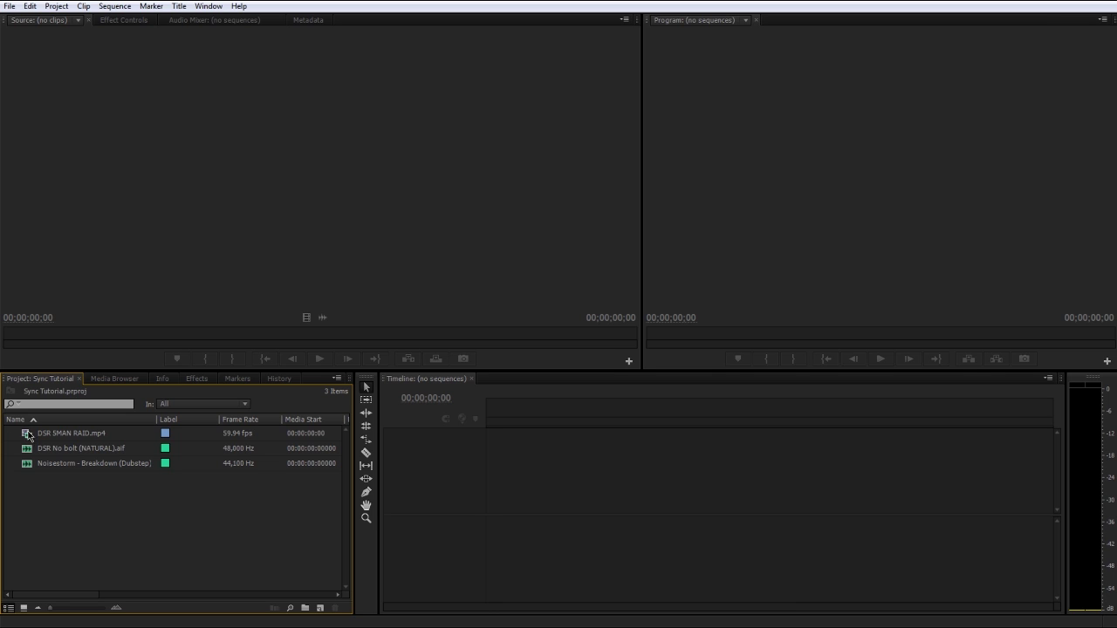
# Create a sequence matching the DSR 5MAN RAID.mp4 clip and rename it main seq
pyautogui.click(27, 437)
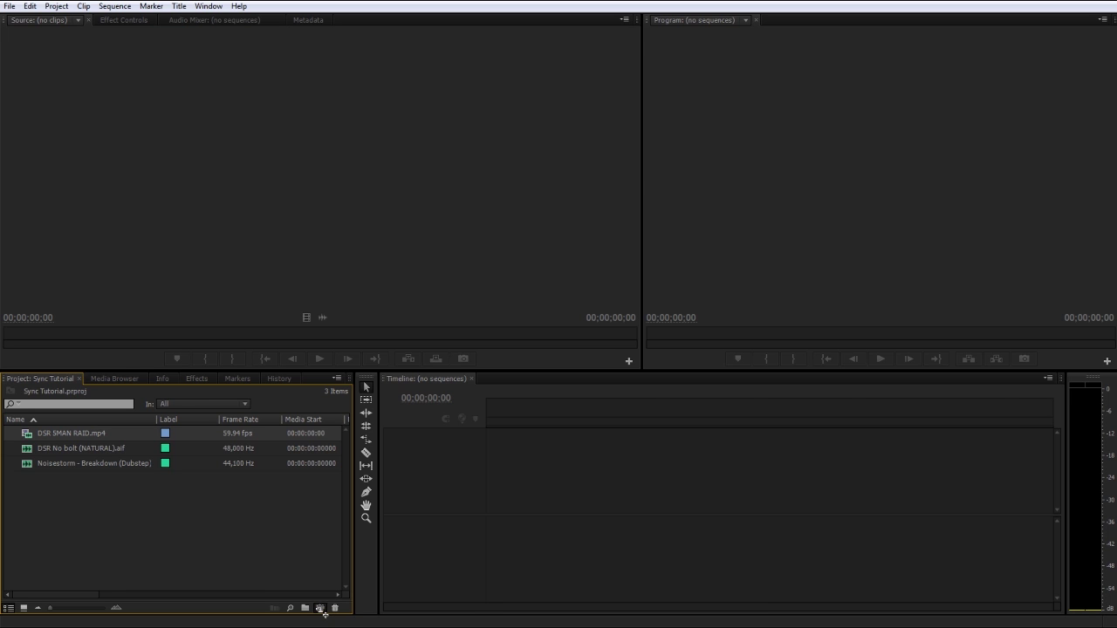
pyautogui.moveTo(320, 610); pyautogui.dragTo(322, 608)
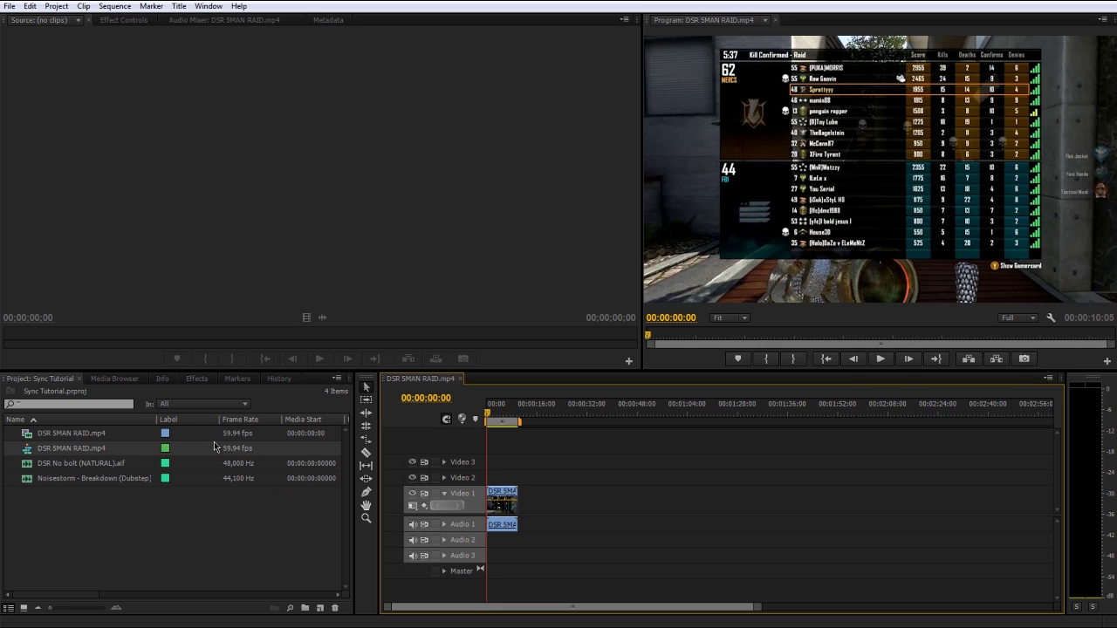
pyautogui.click(74, 448)
pyautogui.write('main')
# Collapse the Video 1 track, and briefly expand Audio 1 to examine the clip's waveform
pyautogui.moveTo(610, 444); pyautogui.dragTo(485, 561)
pyautogui.moveTo(670, 447); pyautogui.dragTo(389, 550)
pyautogui.click(554, 478)
pyautogui.press('=')
pyautogui.press('=')
pyautogui.press('=')
pyautogui.press('=')
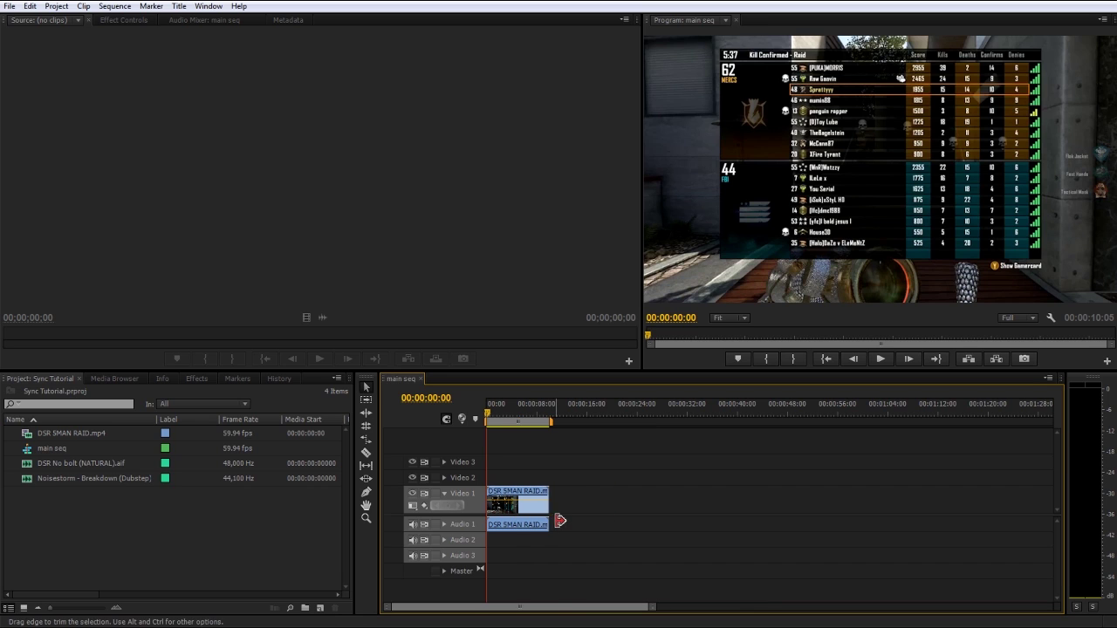
pyautogui.press('-')
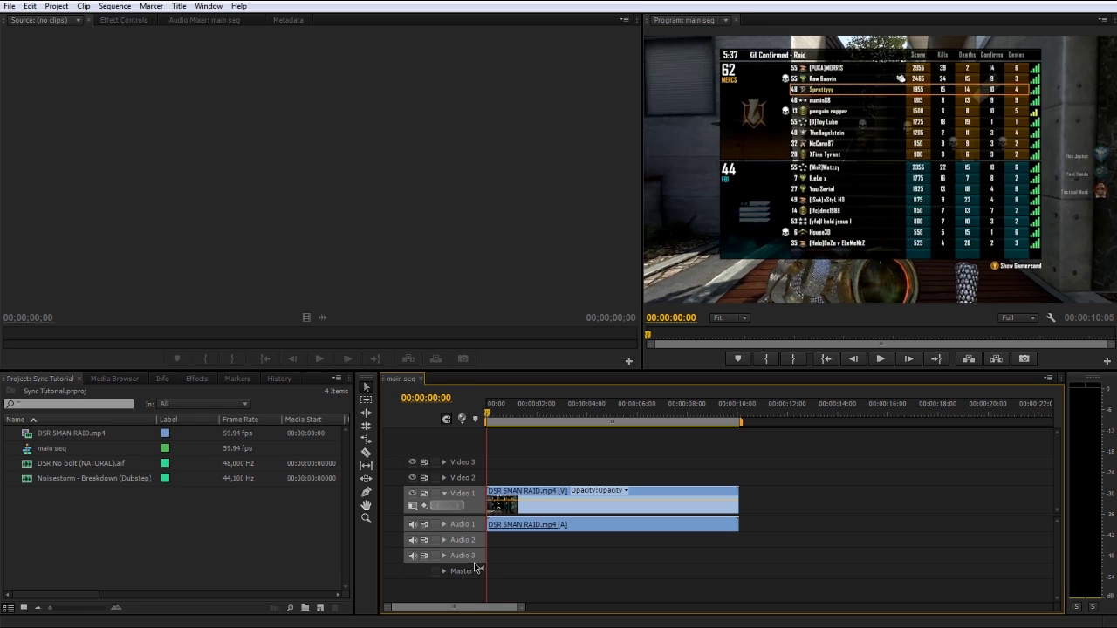
pyautogui.click(445, 495)
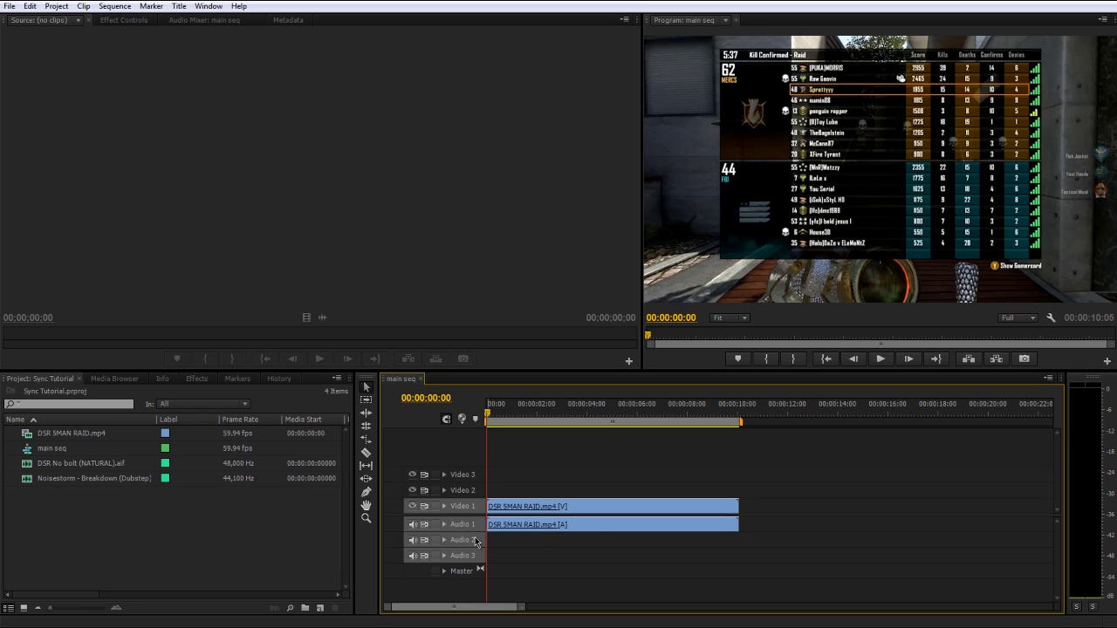
pyautogui.click(445, 526)
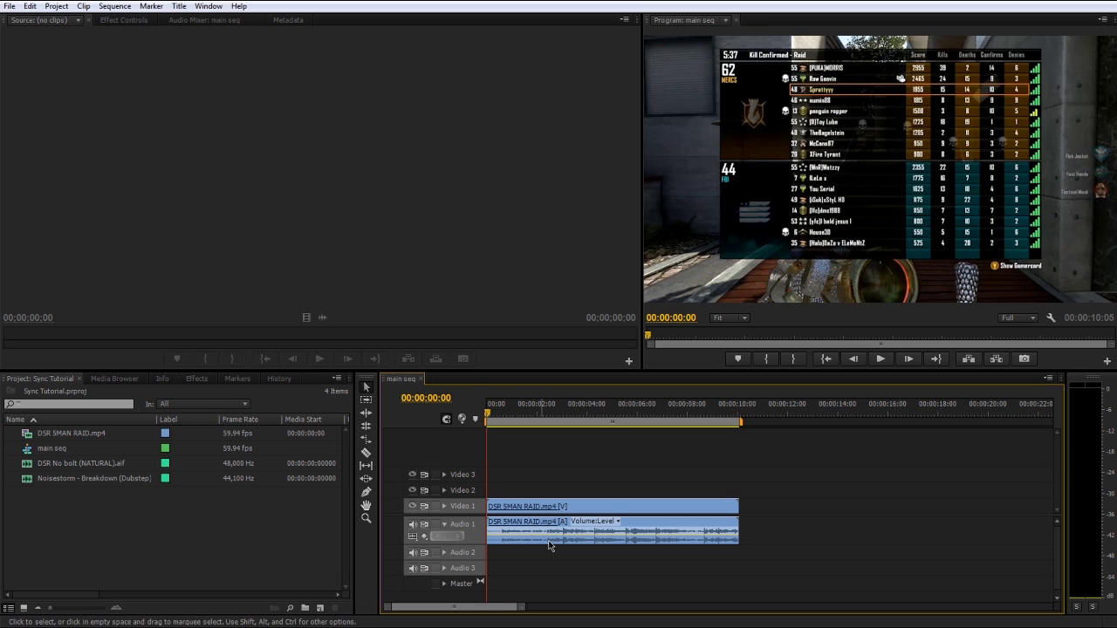
pyautogui.click(445, 526)
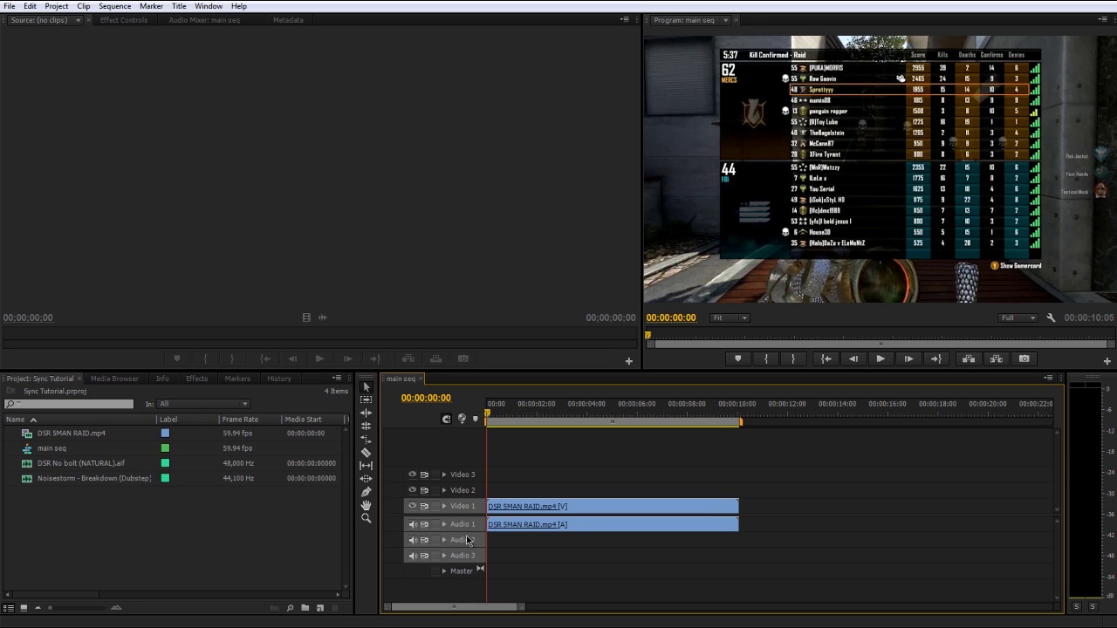
# Delete only the linked audio of the DSR 5MAN RAID clip from Audio 1, keeping its video
pyautogui.keyDown('alt'); pyautogui.click(572, 526); pyautogui.keyUp('alt')
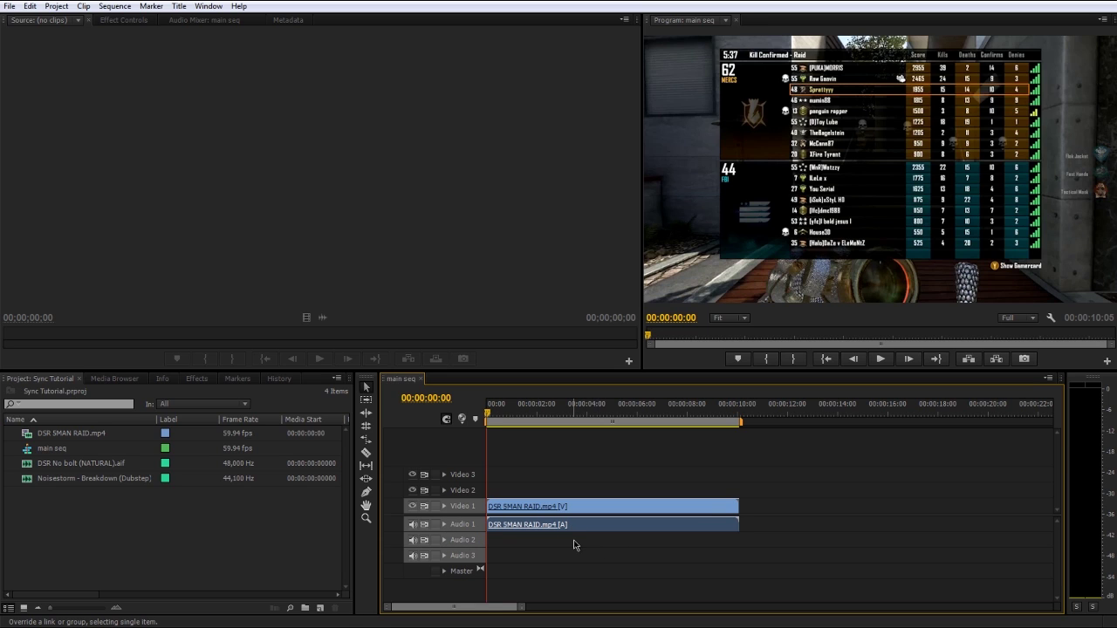
pyautogui.press('Delete')
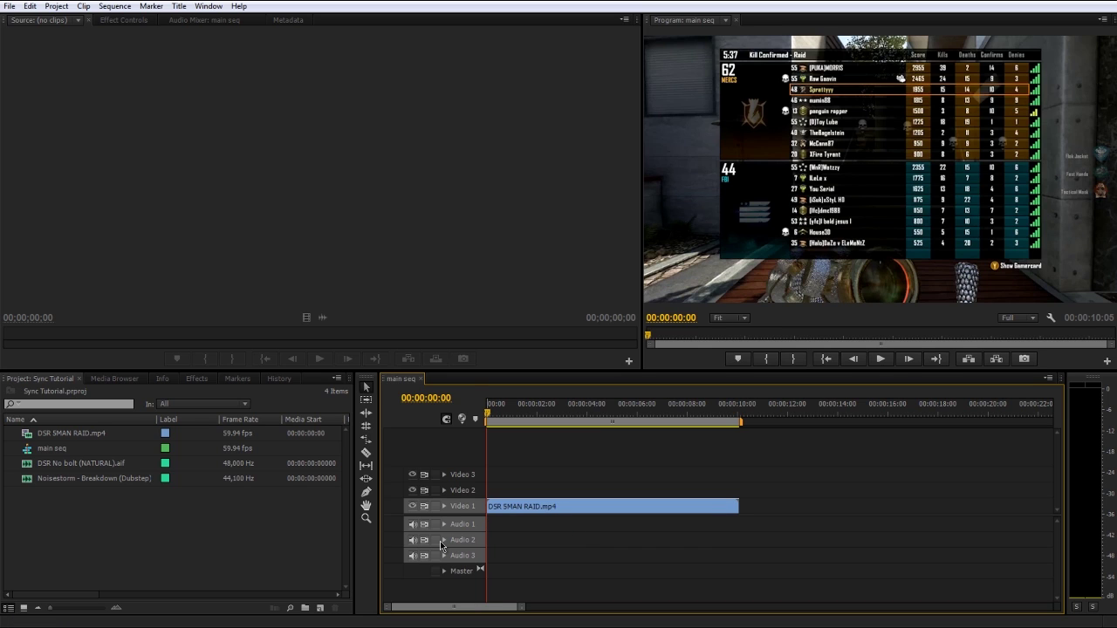
pyautogui.rightClick(599, 509)
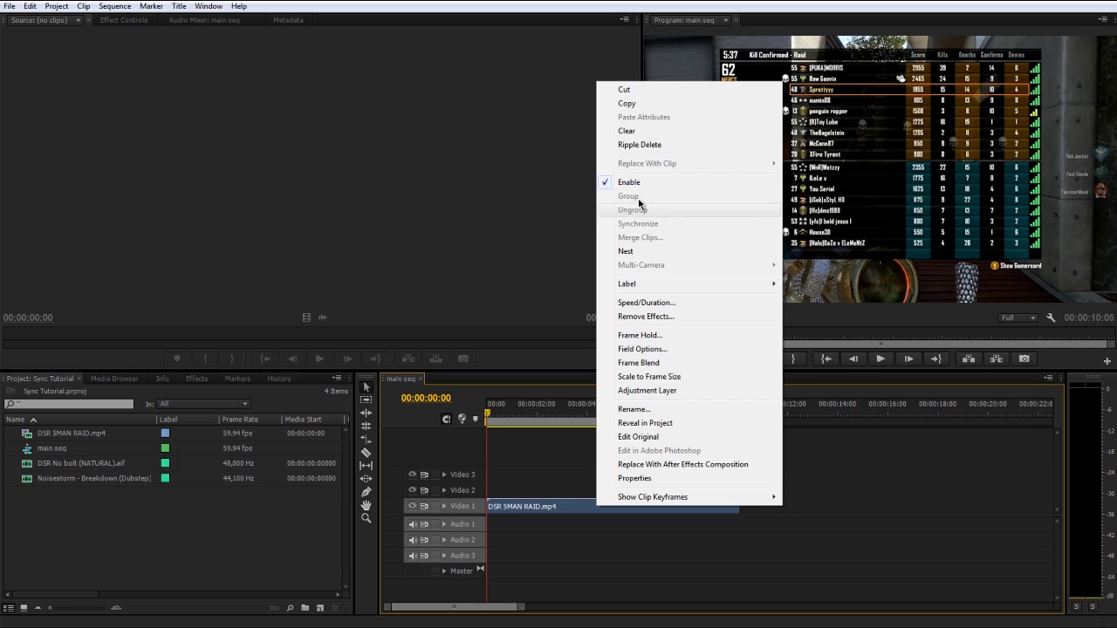
pyautogui.click(858, 566)
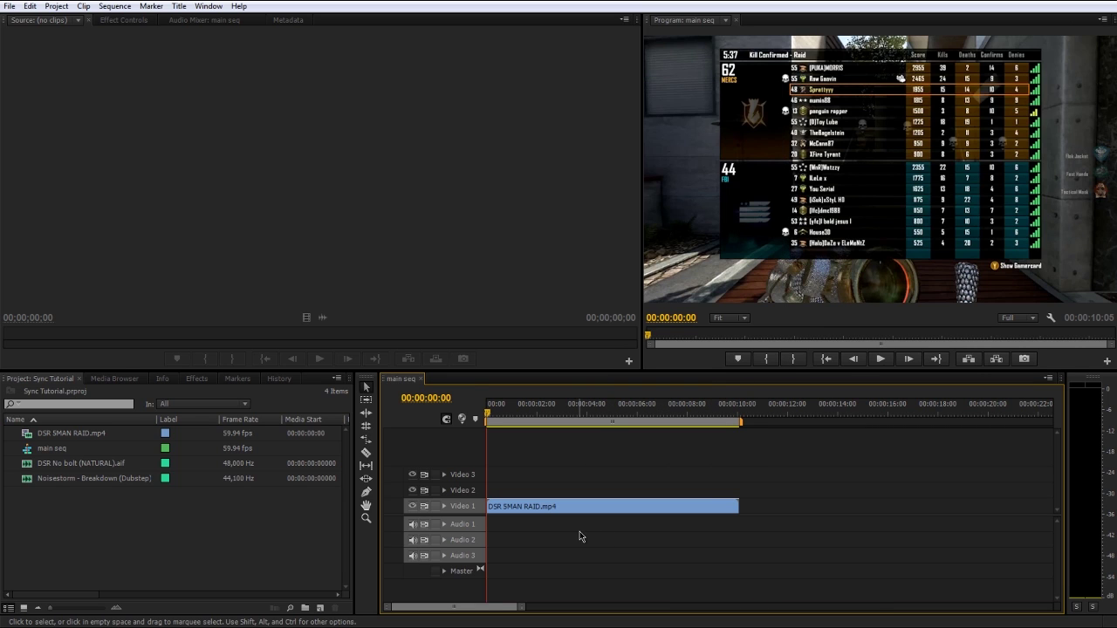
# Place the Noisestorm - Breakdown song at the start of Audio 1, and expand and heighten that track to show its full waveform
pyautogui.click(81, 555)
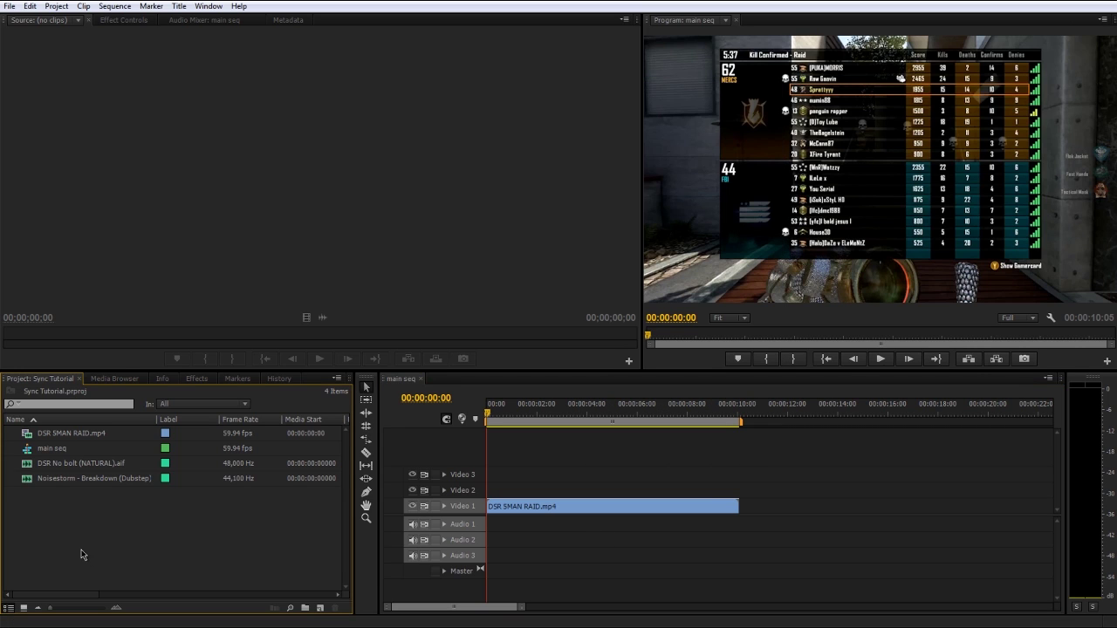
pyautogui.moveTo(28, 486); pyautogui.dragTo(462, 532)
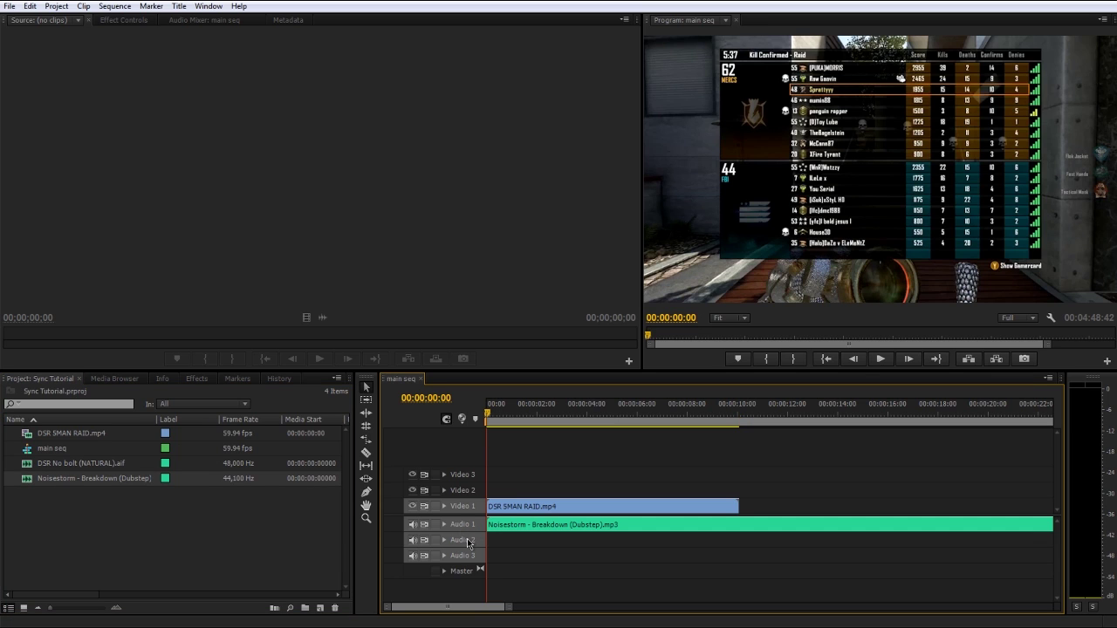
pyautogui.click(444, 525)
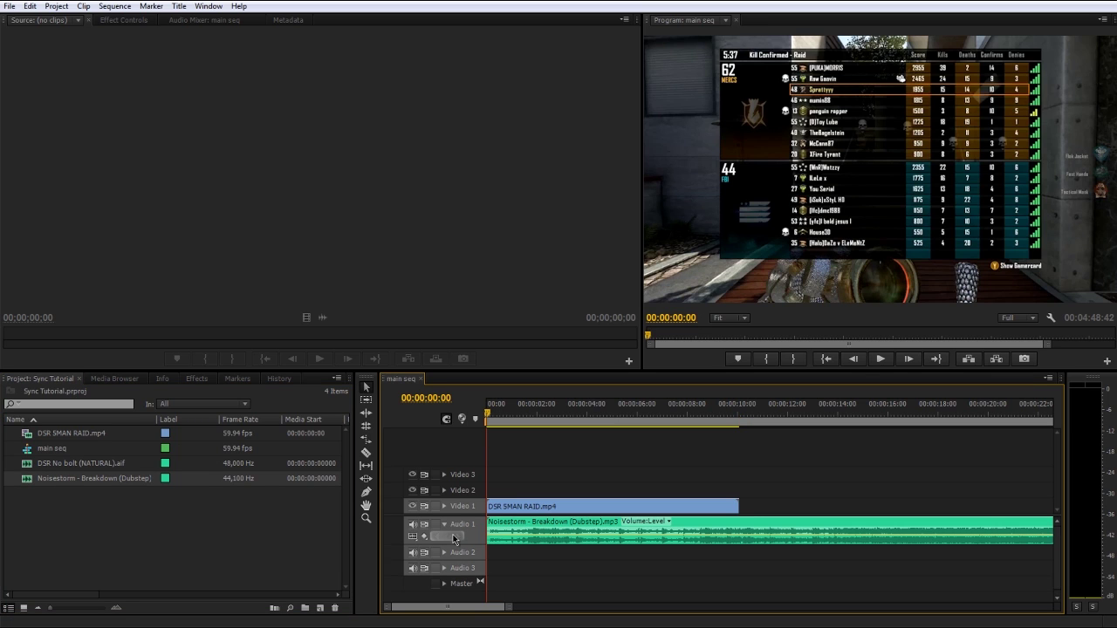
pyautogui.moveTo(472, 548); pyautogui.dragTo(471, 578)
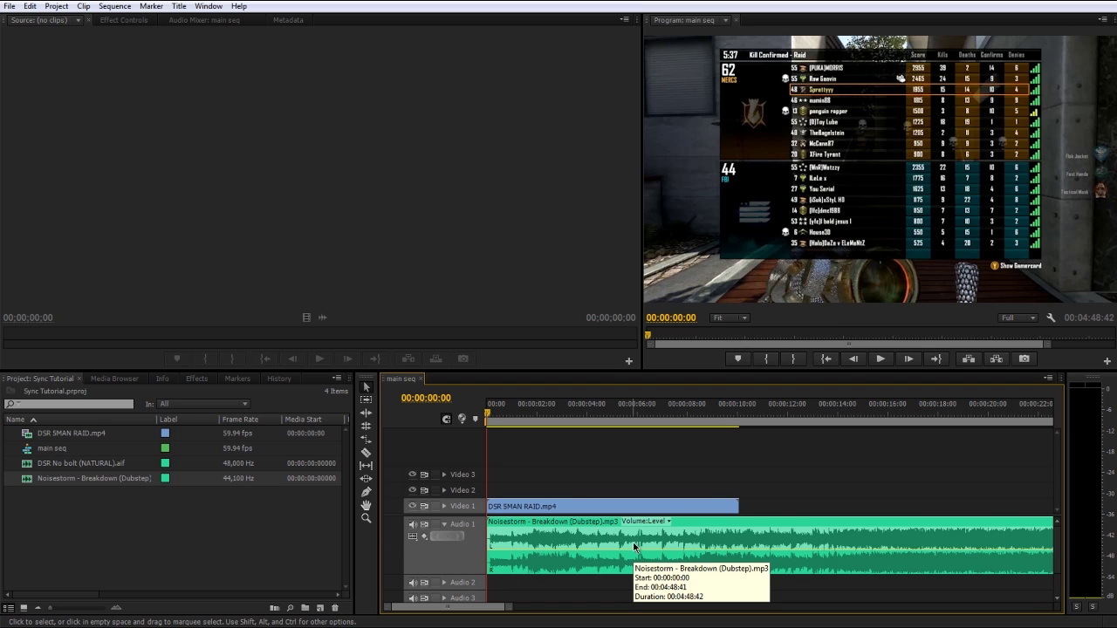
pyautogui.press('\\')
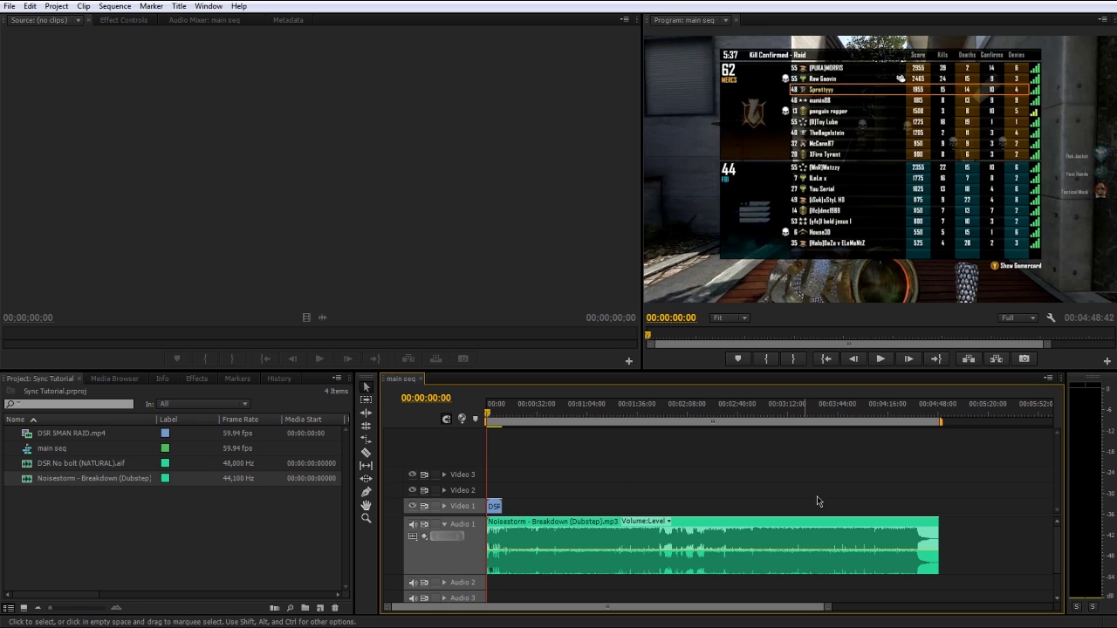
# Delete the Noisestorm song from Audio 1
pyautogui.click(607, 545)
pyautogui.press('Delete')
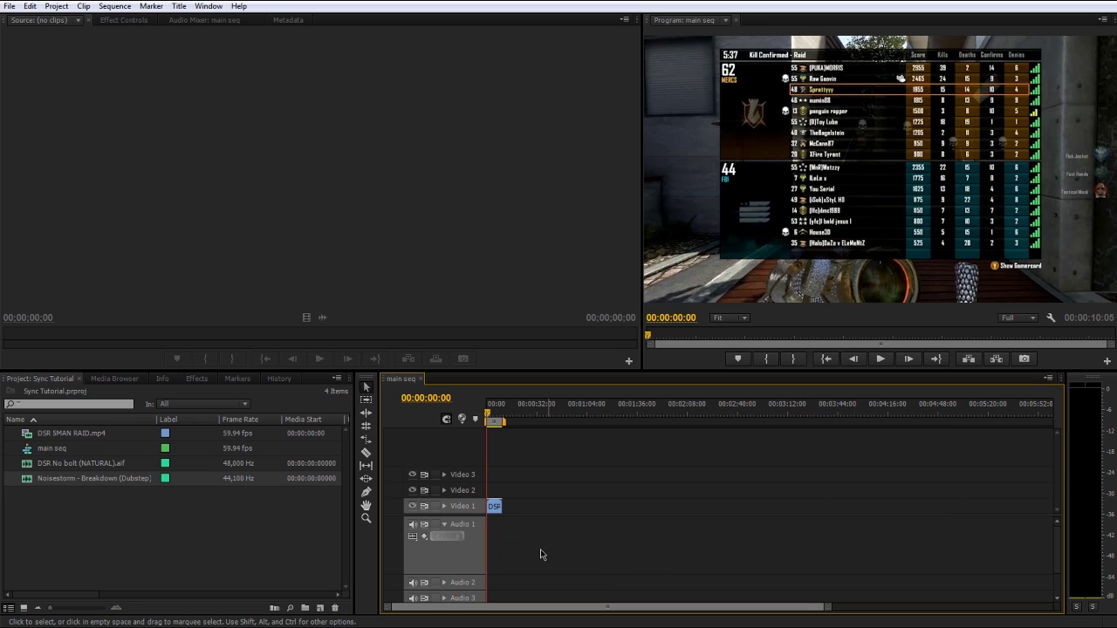
# Open the Noisestorm song in the Source monitor and move its playhead to 00;00;11;15
pyautogui.doubleClick(28, 478)
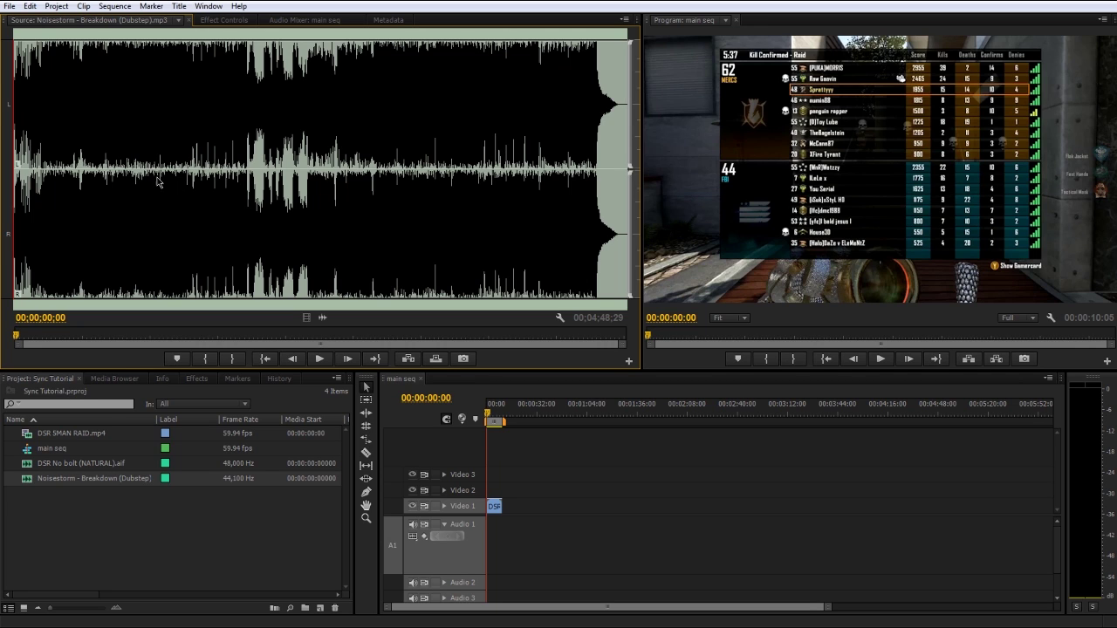
pyautogui.moveTo(123, 108); pyautogui.dragTo(177, 105)
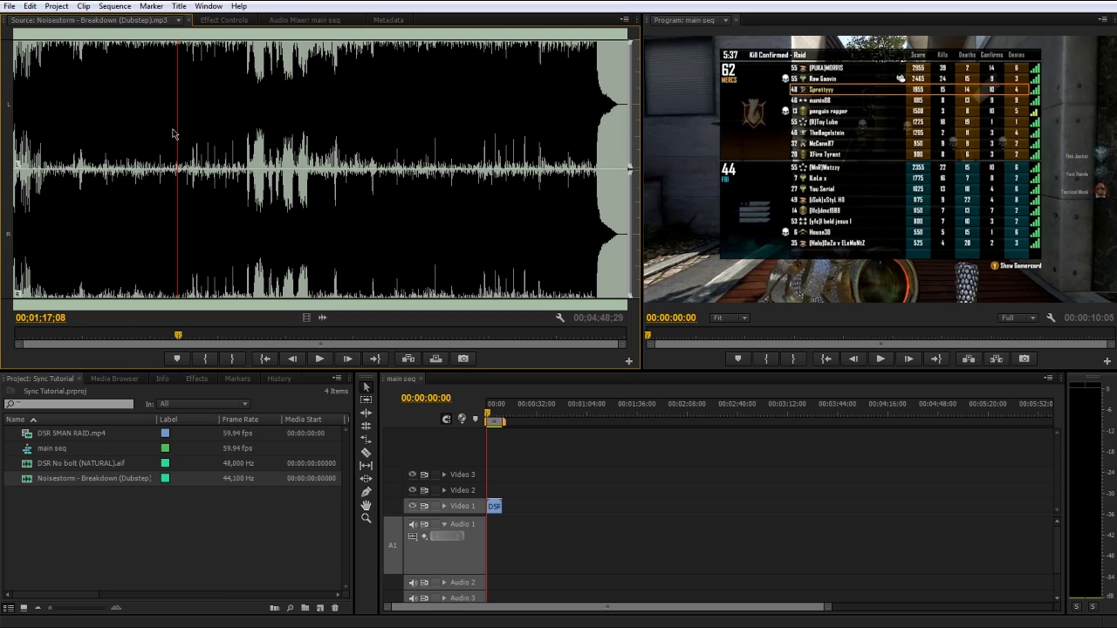
pyautogui.click(38, 85)
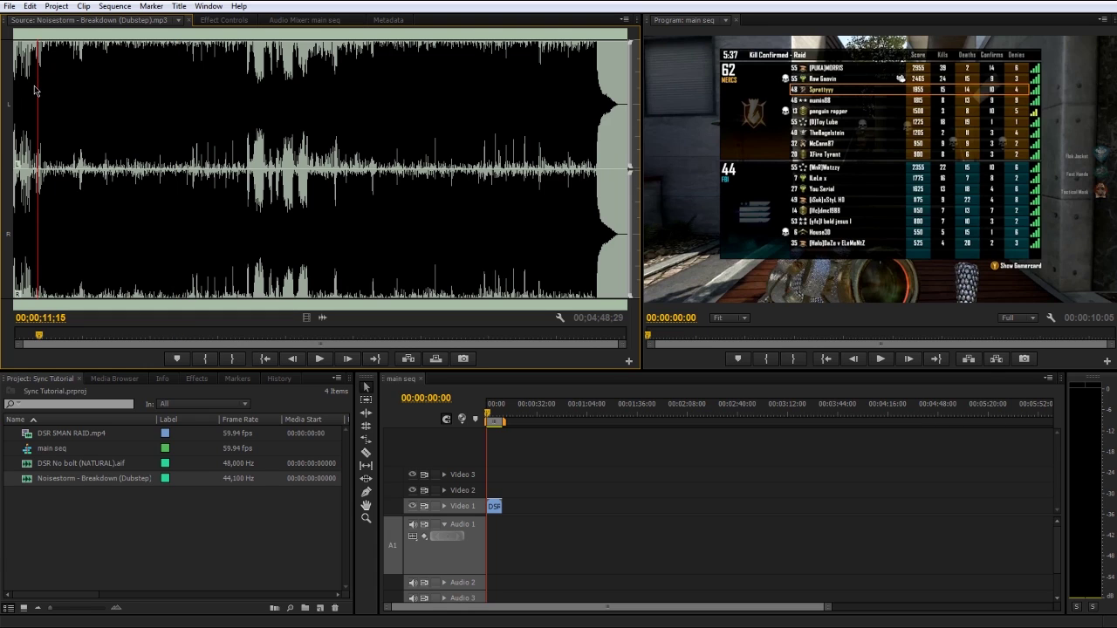
# Preview the Noisestorm song in the Source monitor and set its In point at 00;00;27;03
pyautogui.click(26, 89)
pyautogui.press('space')
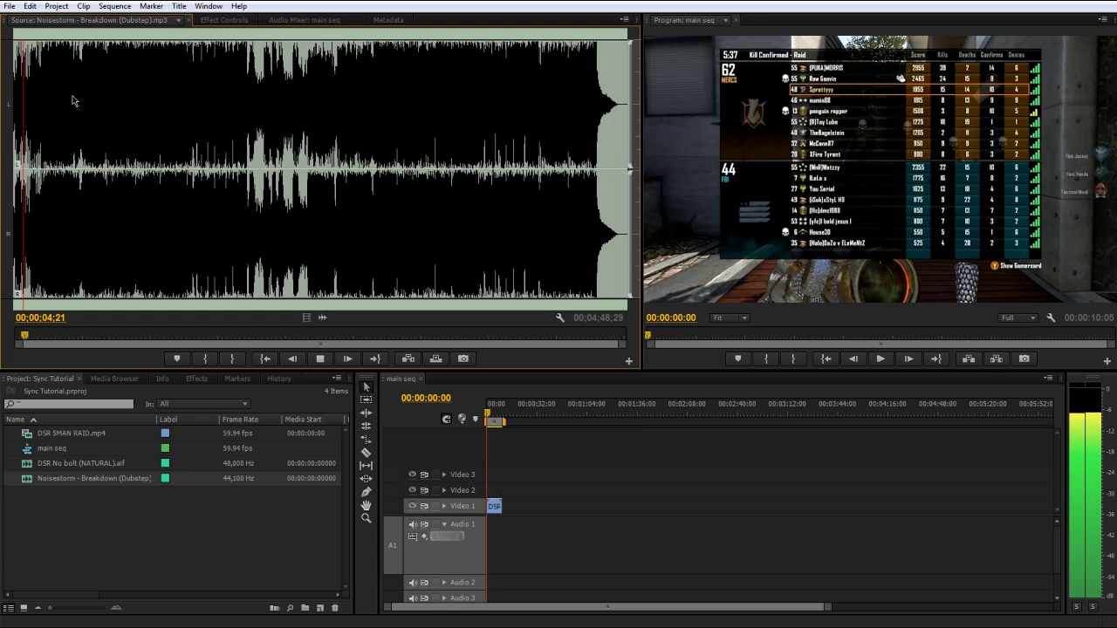
pyautogui.click(70, 80)
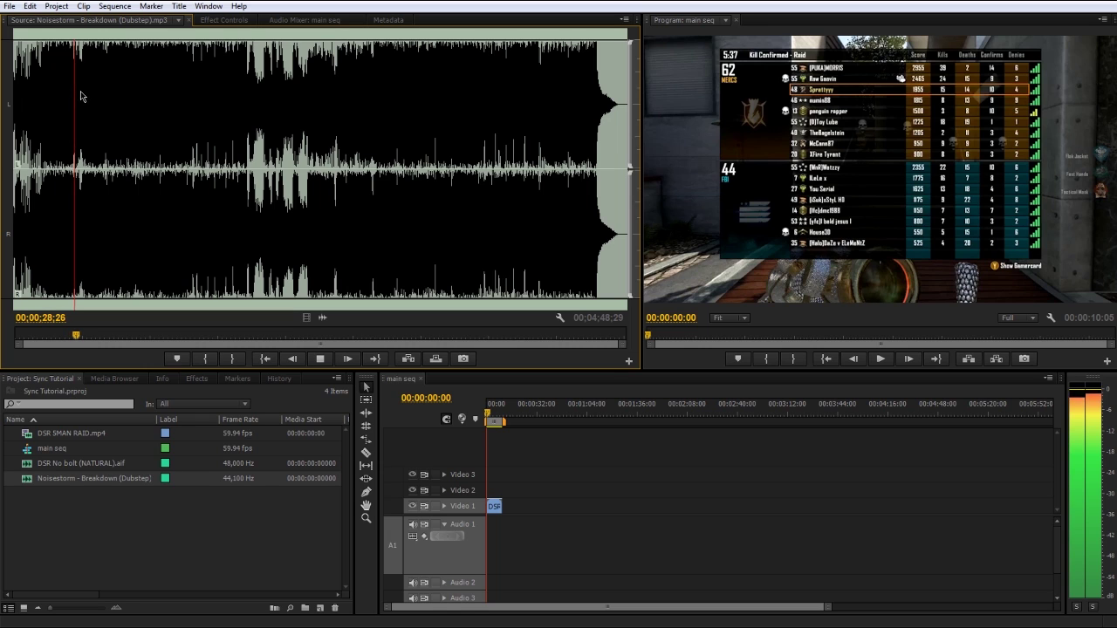
pyautogui.press('space')
pyautogui.click(72, 87)
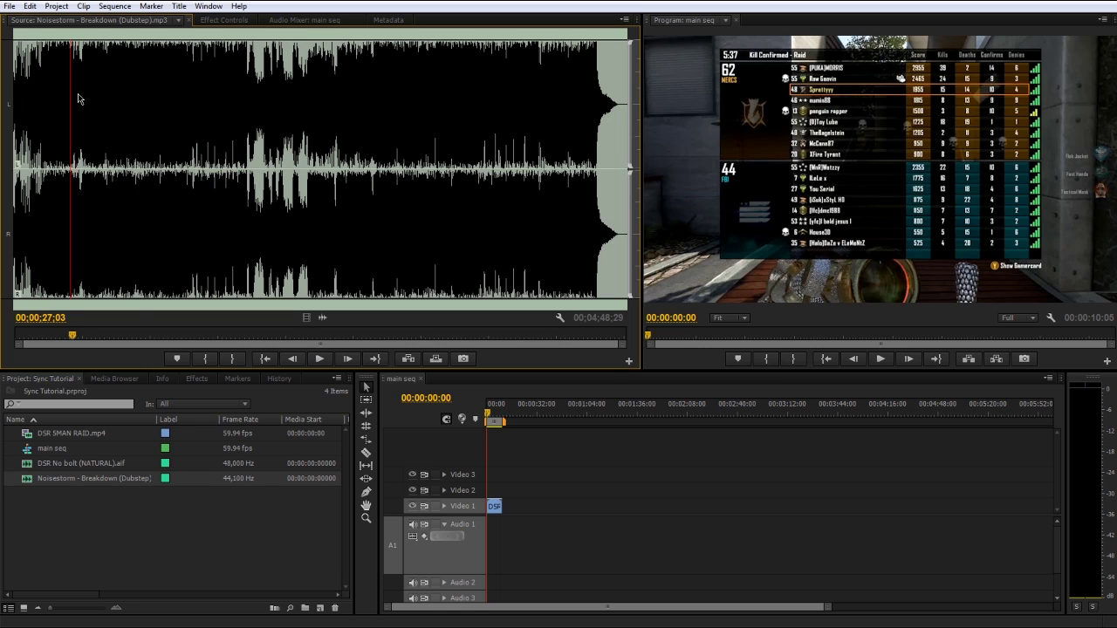
pyautogui.press('i')
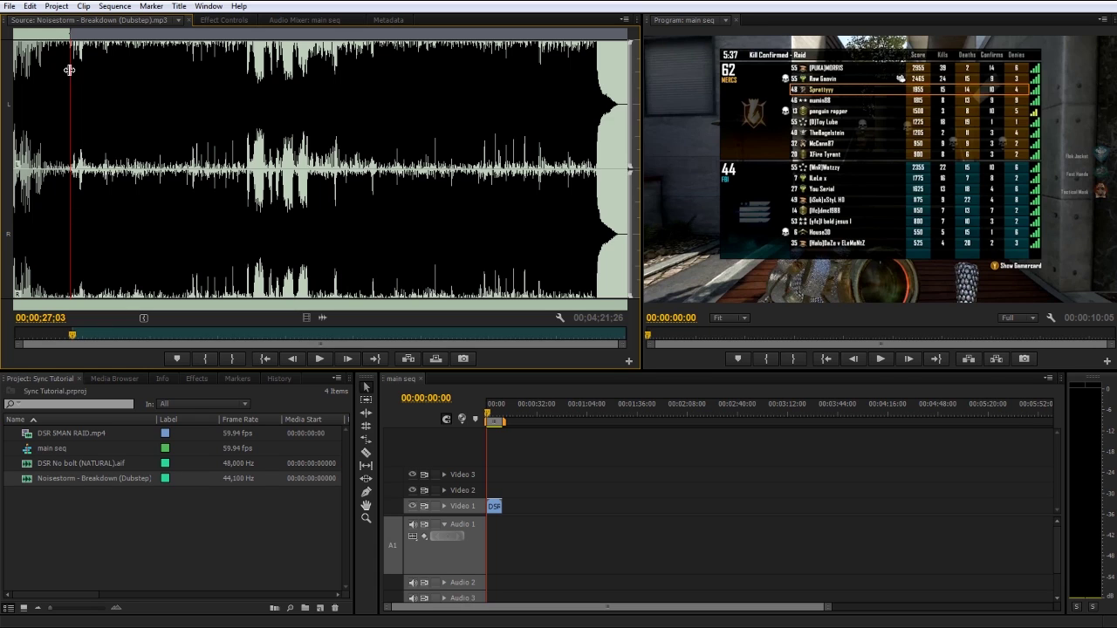
# Play the song from the In point and set its Out point at 00;01;03;12
pyautogui.press('space')
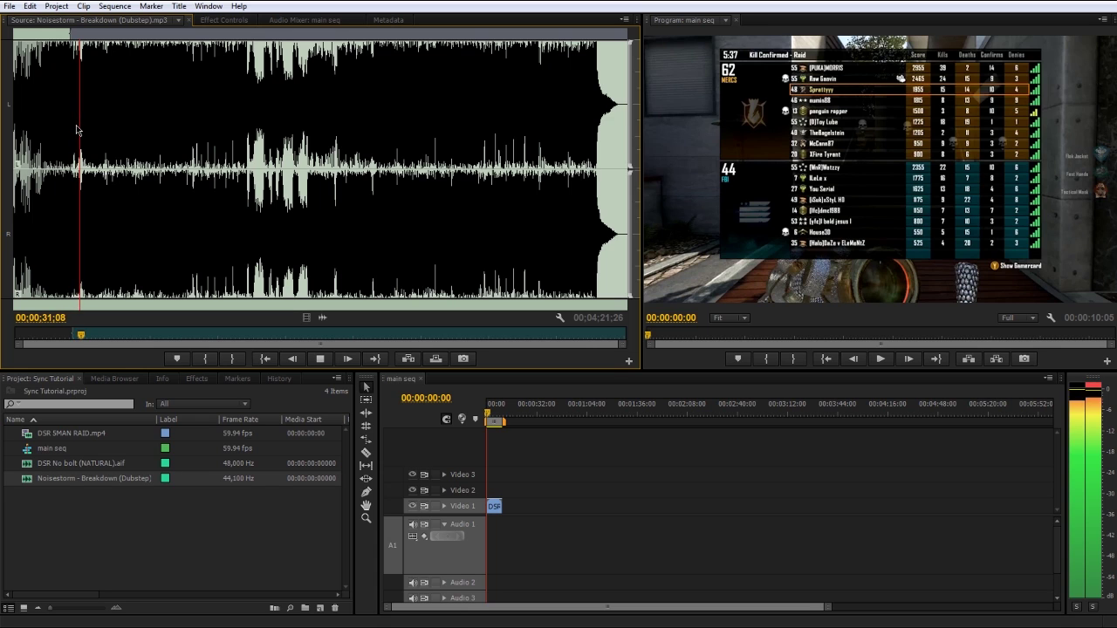
pyautogui.press('space')
pyautogui.click(104, 113)
pyautogui.press('space')
pyautogui.moveTo(104, 114); pyautogui.dragTo(149, 100)
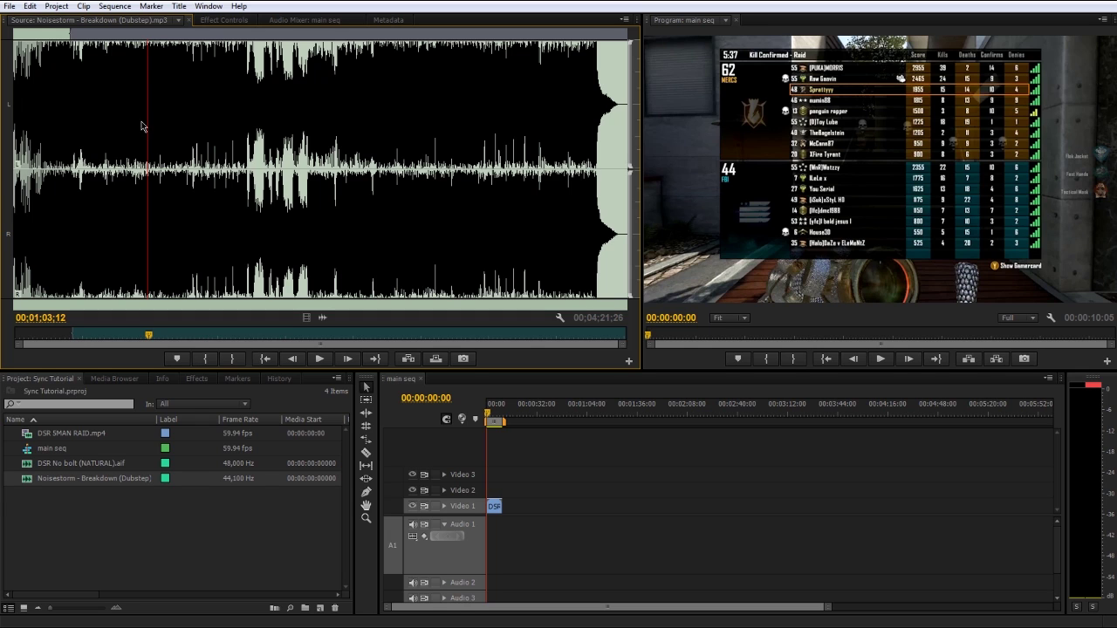
pyautogui.press('o')
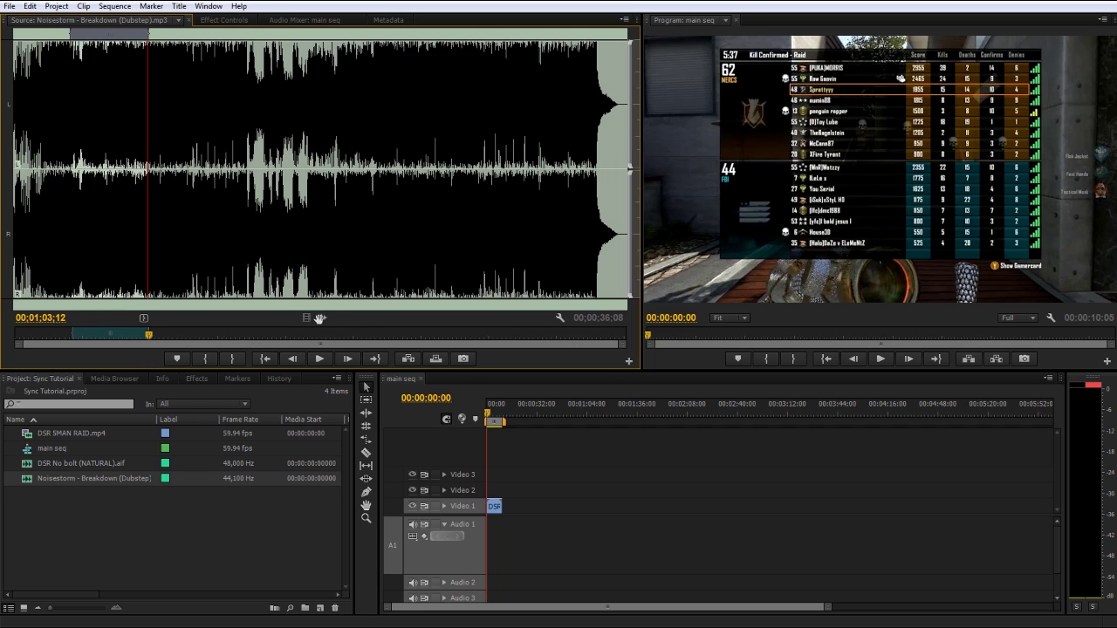
# Place the marked section of the Noisestorm song at the start of Audio 1, under the DSR 5MAN RAID clip
pyautogui.moveTo(320, 319); pyautogui.dragTo(517, 567)
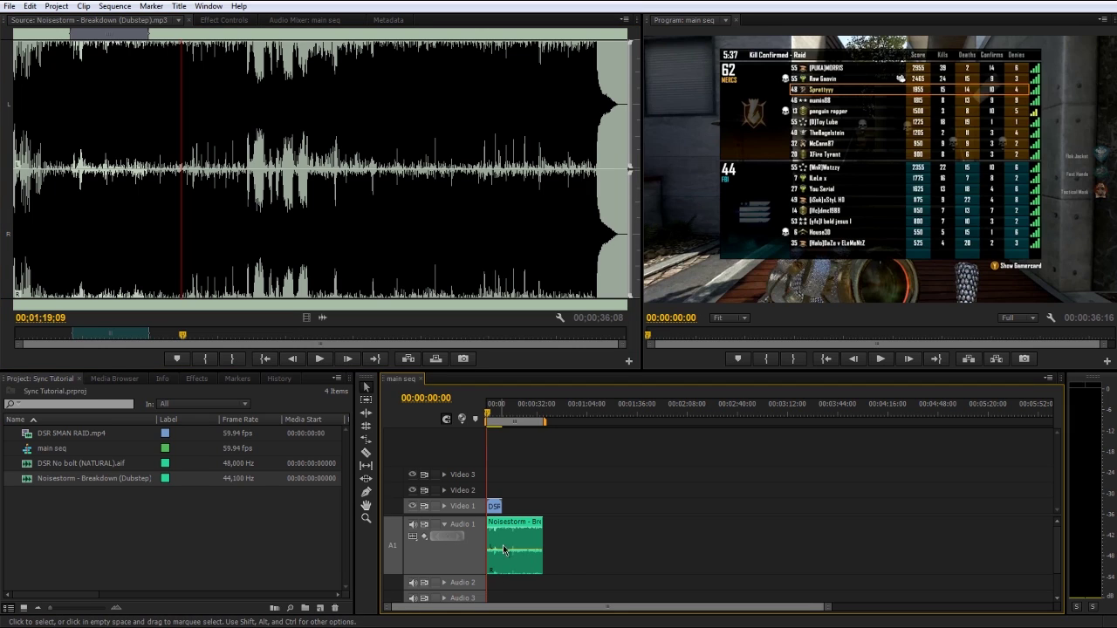
pyautogui.press('=')
pyautogui.press('=')
pyautogui.press('=')
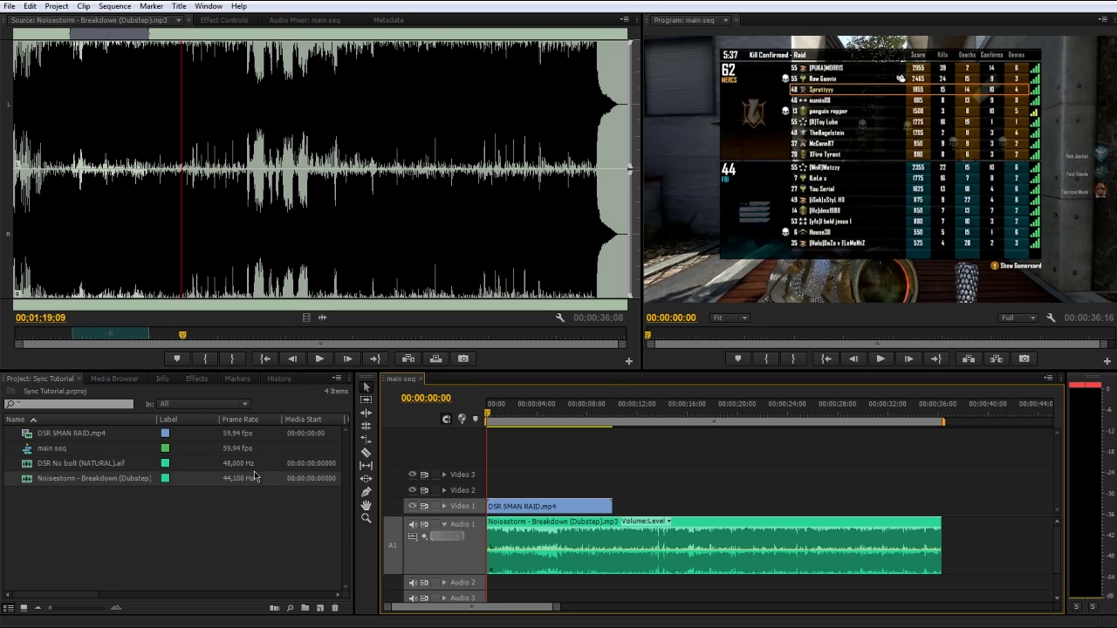
# Try adding sequence markers at 00:00:05:15 and 00:00:08:35, and undo both
pyautogui.click(552, 409)
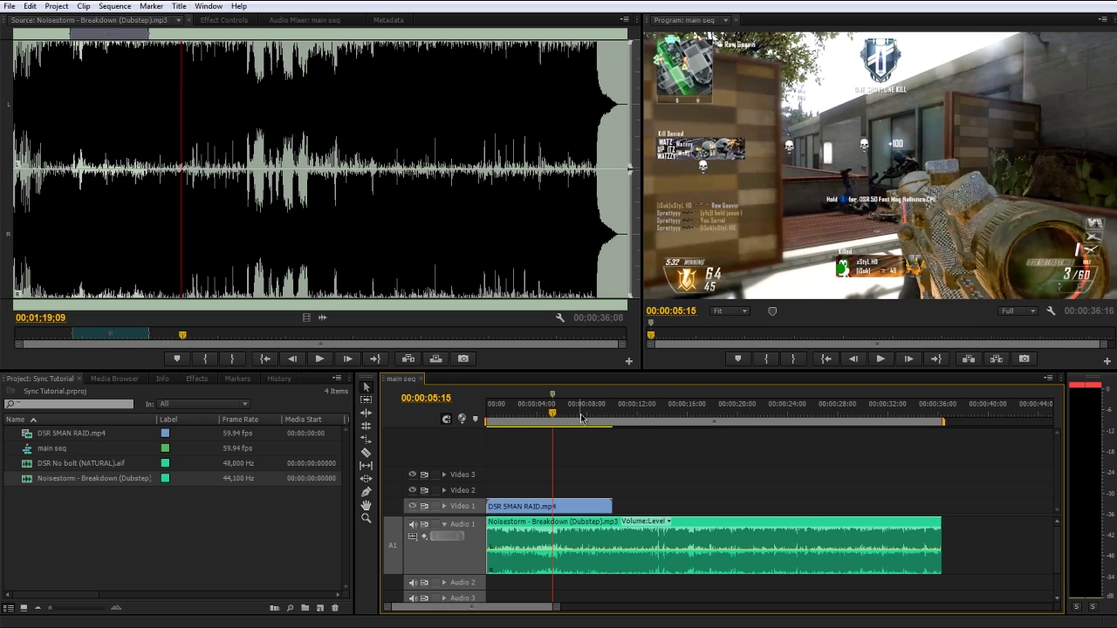
pyautogui.click(593, 415)
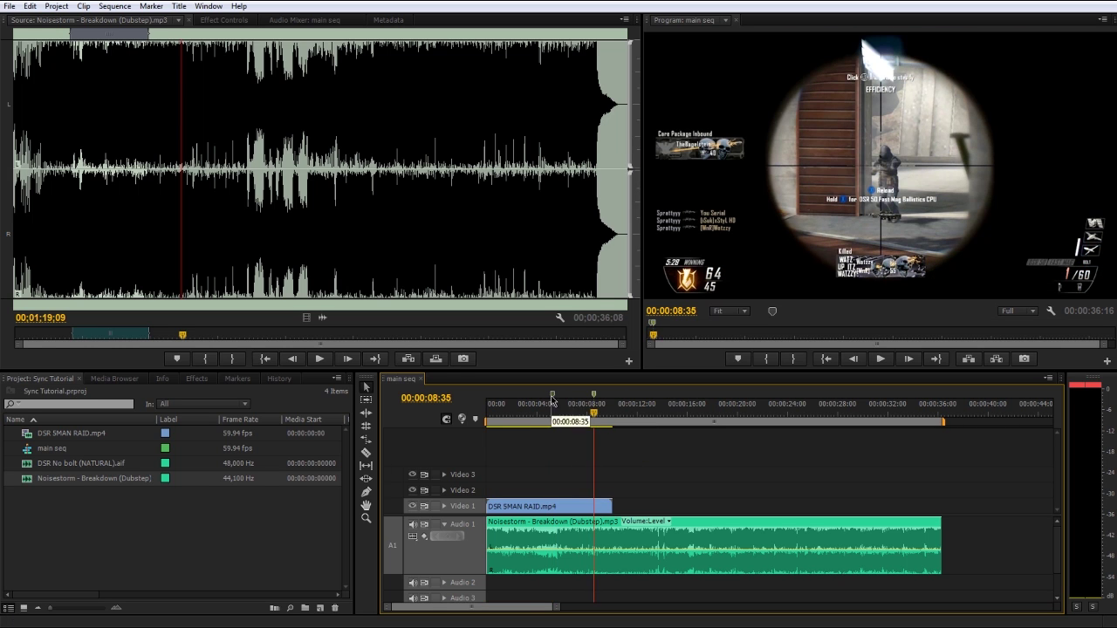
pyautogui.click(552, 402)
pyautogui.rightClick(553, 401)
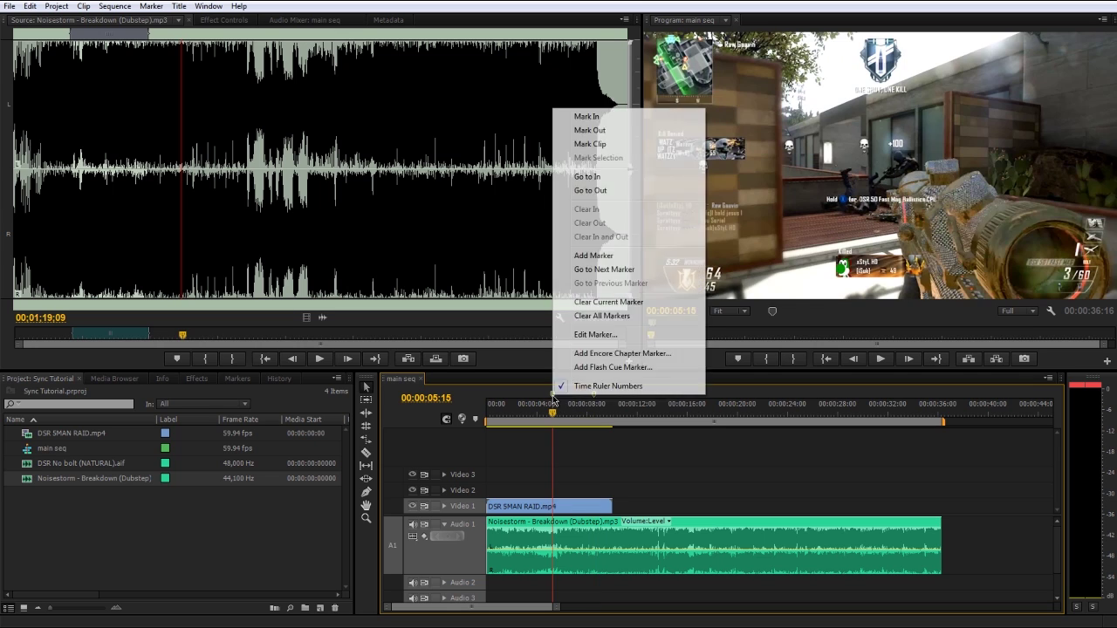
pyautogui.click(717, 463)
pyautogui.hotkey('ctrl', 'z')
pyautogui.hotkey('ctrl', 'z')
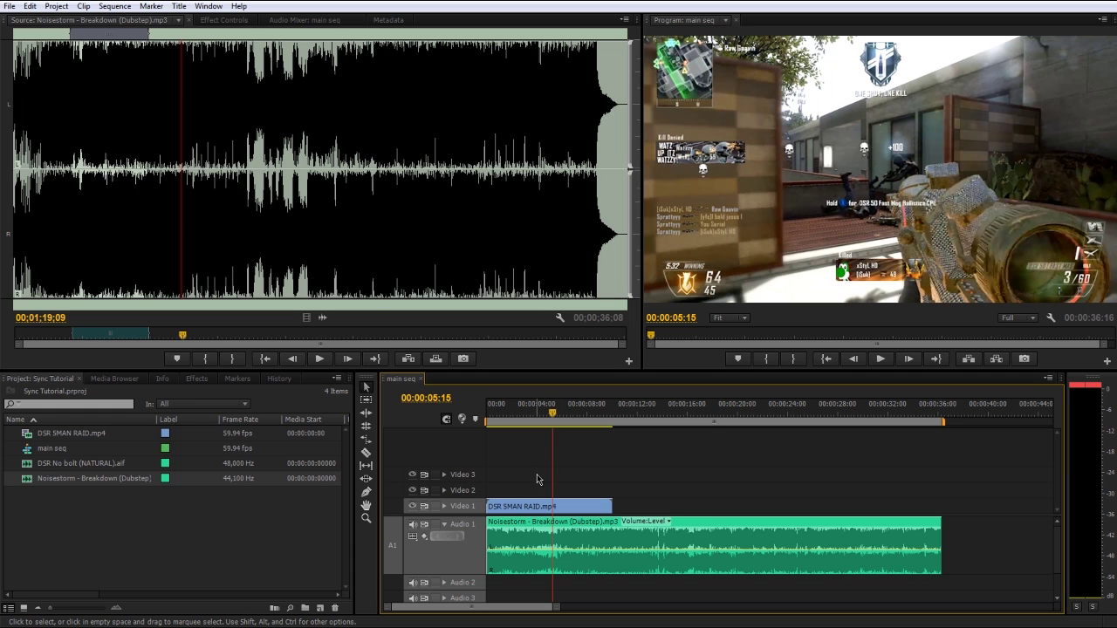
# Play the sequence and add seven markers on the song's beats between about 00:00:14 and 00:00:25
pyautogui.click(536, 417)
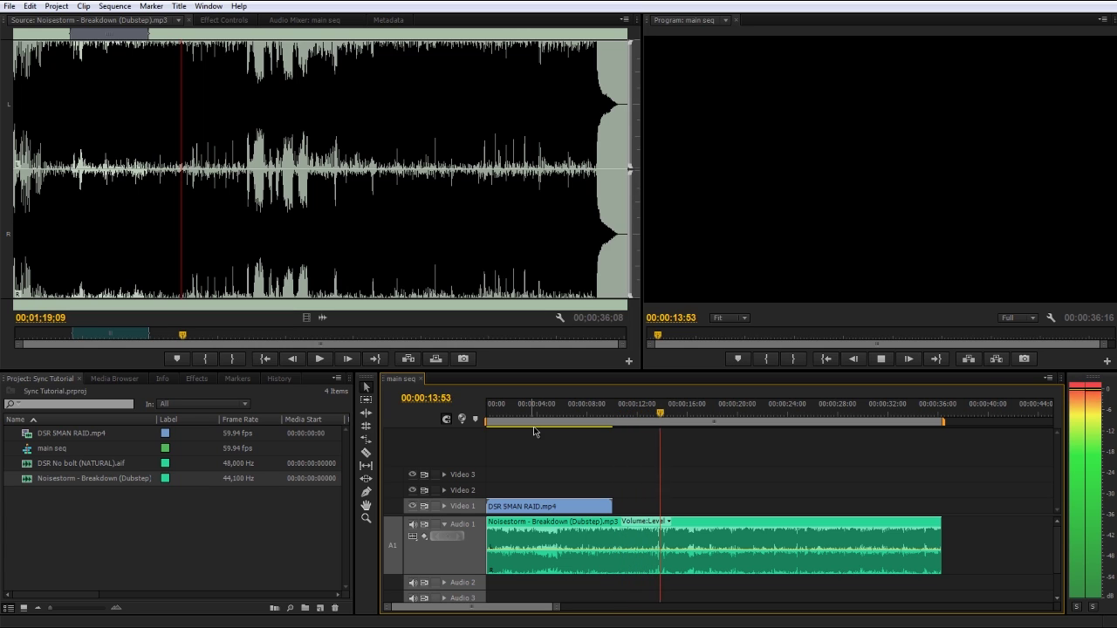
pyautogui.press('m')
pyautogui.press('m')
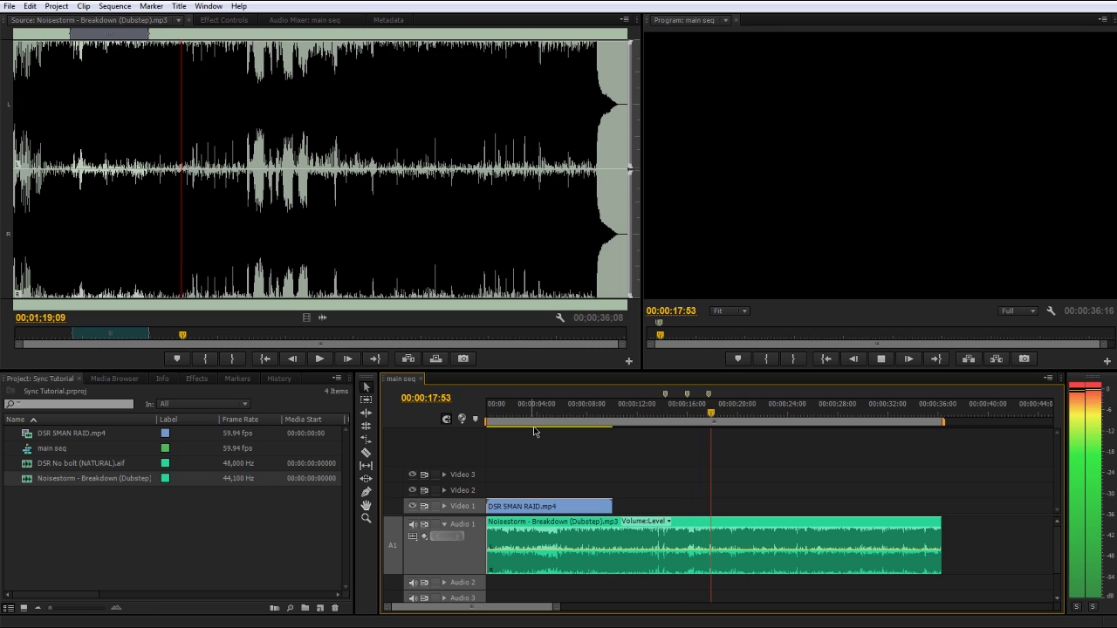
pyautogui.press('m')
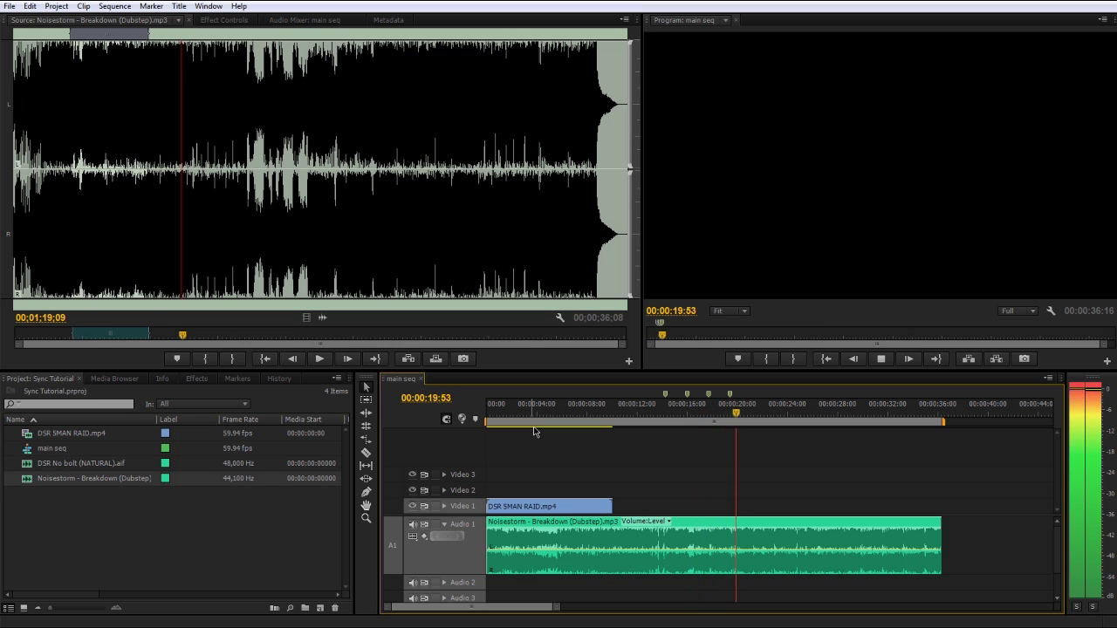
pyautogui.press('m')
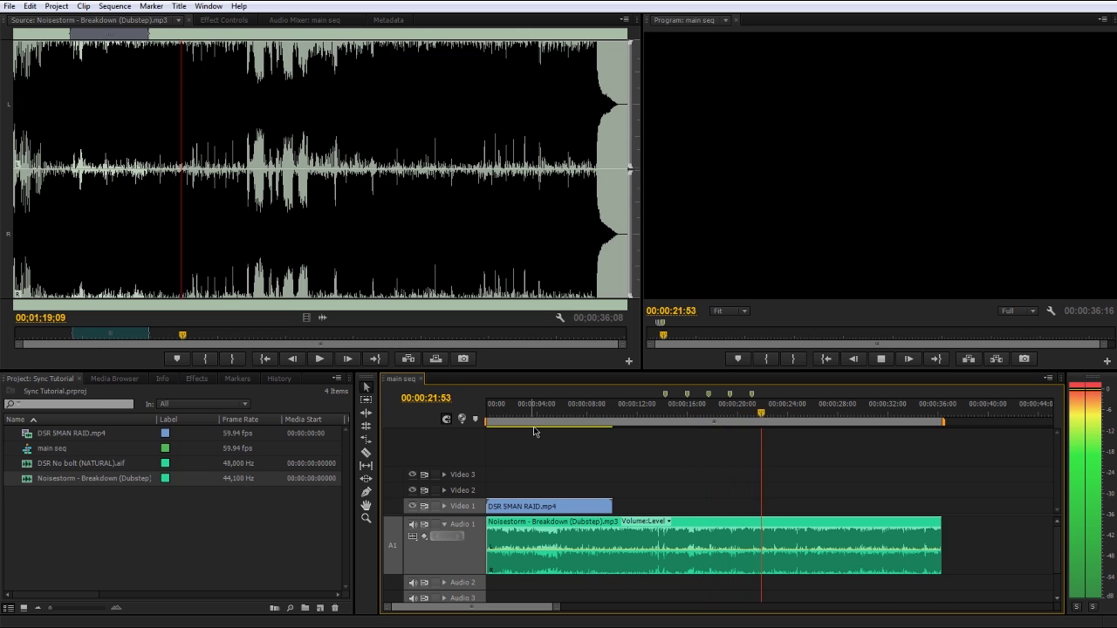
pyautogui.press('m')
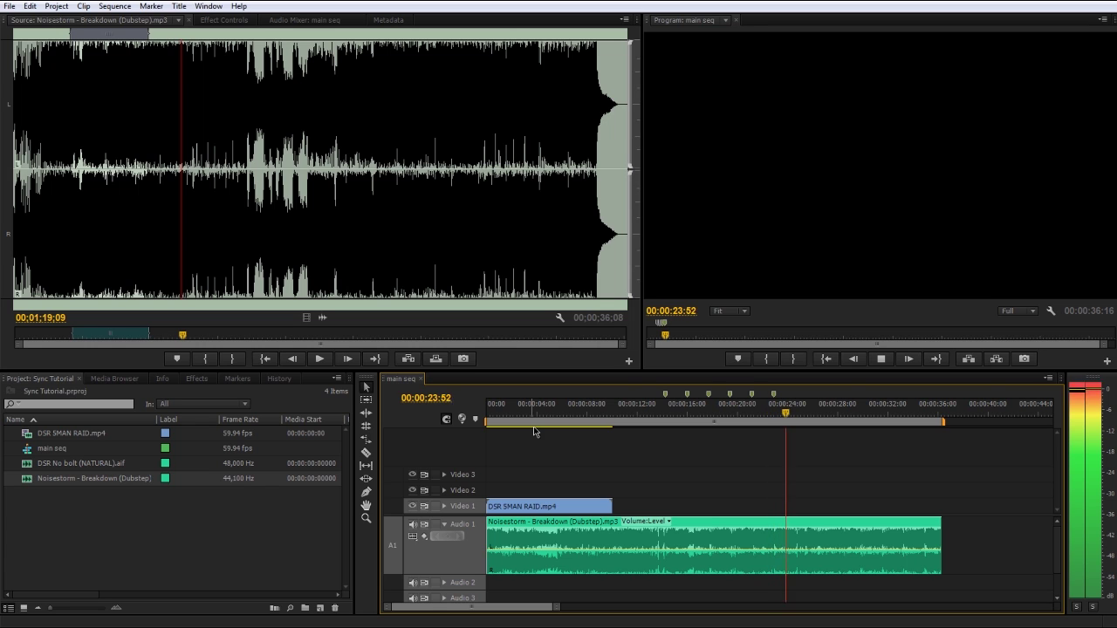
pyautogui.press('m')
pyautogui.press('space')
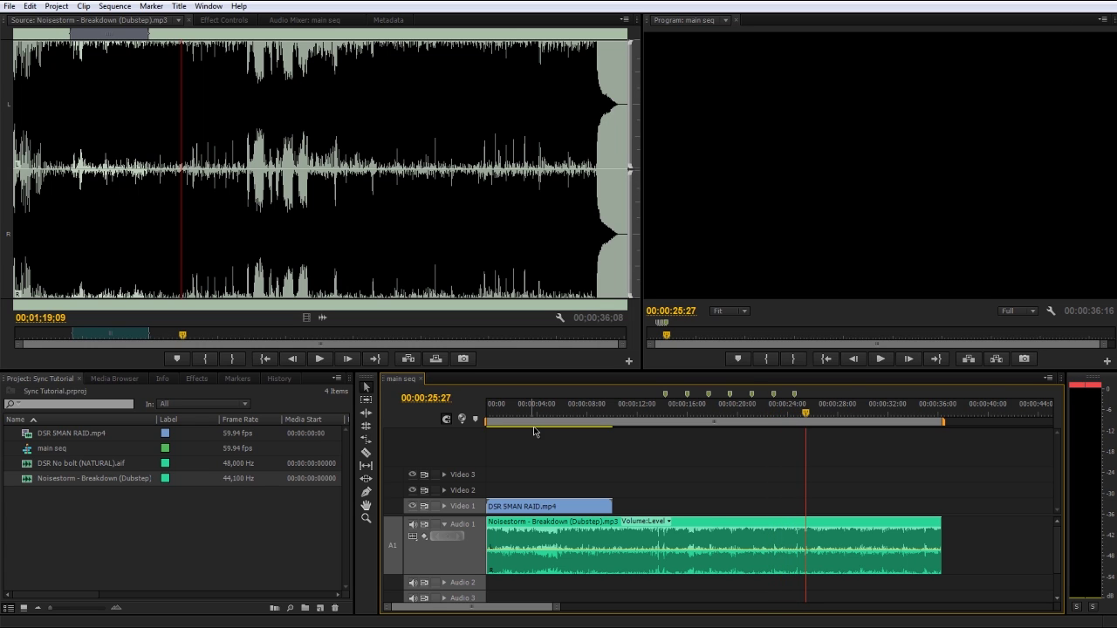
# Move the last beat marker in the sequence to 00:00:24:25
pyautogui.press('=')
pyautogui.press('=')
pyautogui.press('=')
pyautogui.press('=')
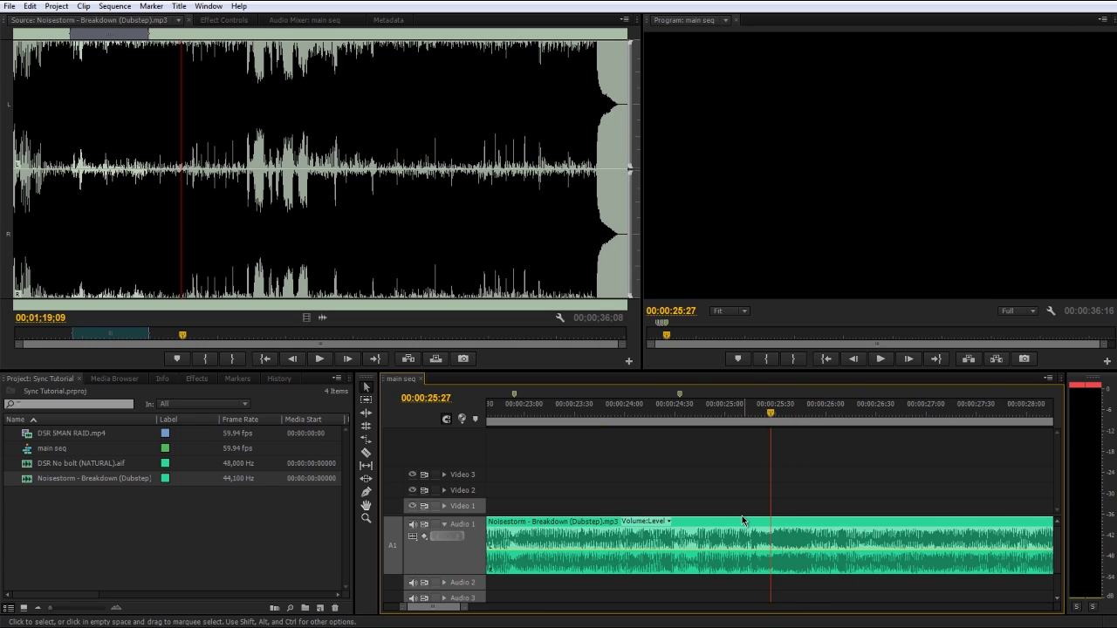
pyautogui.click(588, 404)
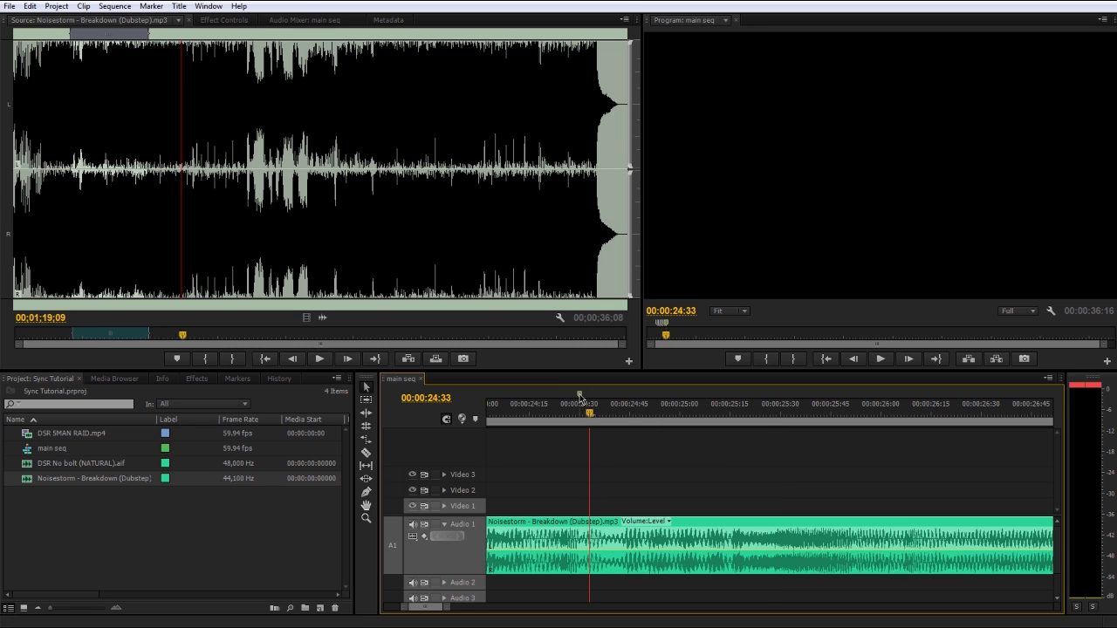
pyautogui.moveTo(560, 409); pyautogui.dragTo(563, 412)
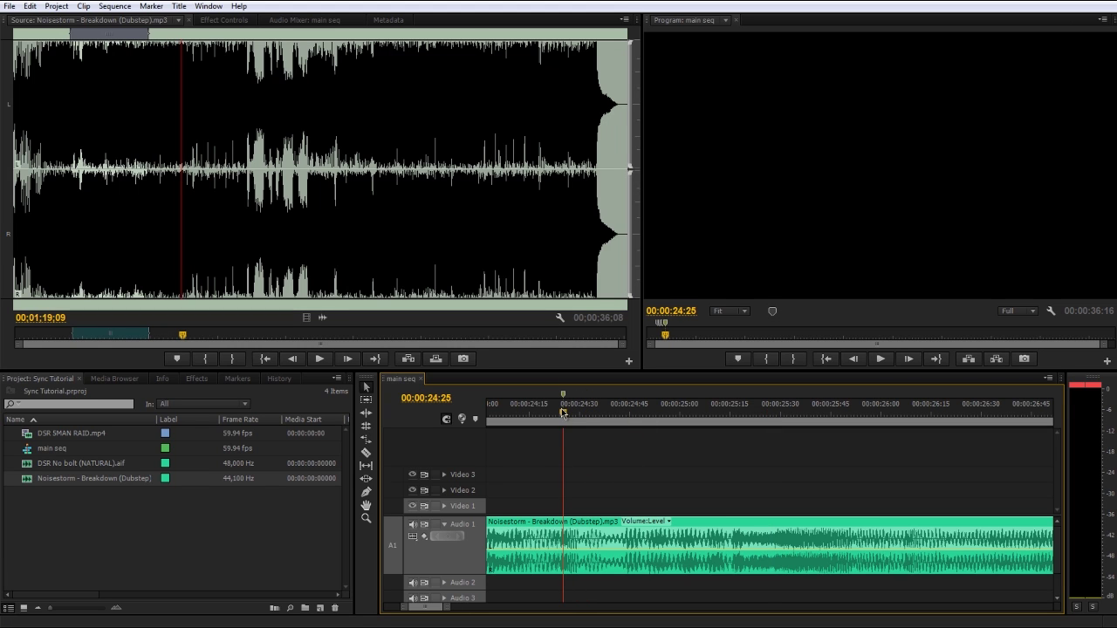
# Undo the marker move and all the beat markers added to the sequence
pyautogui.press('-')
pyautogui.press('-')
pyautogui.press('-')
pyautogui.press('-')
pyautogui.press('-')
pyautogui.press('-')
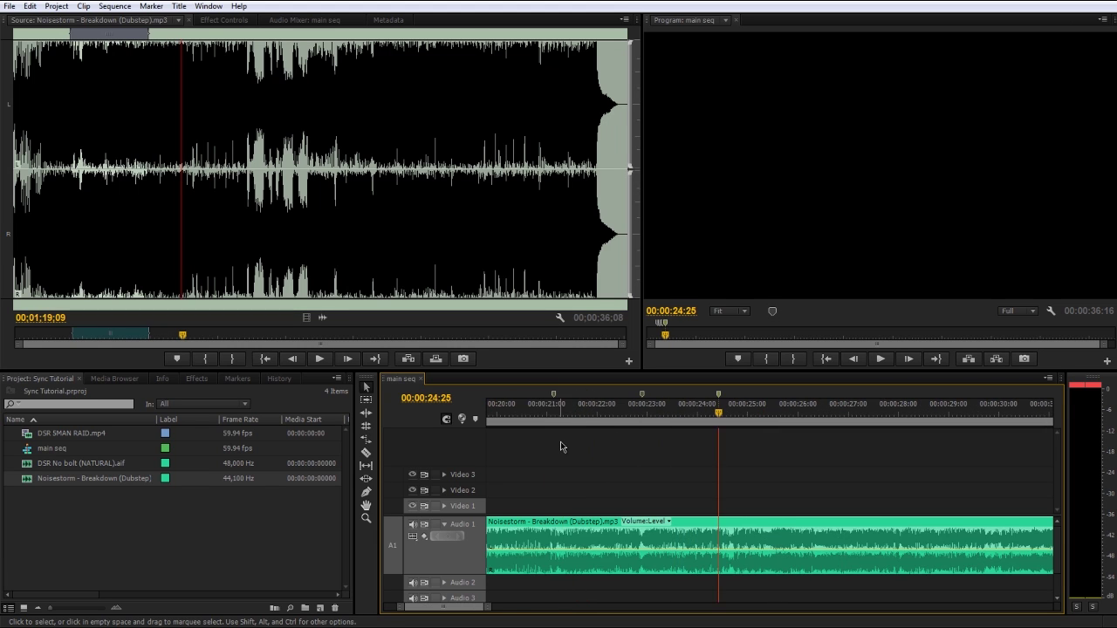
pyautogui.press('=')
pyautogui.press('=')
pyautogui.press('=')
pyautogui.press('=')
pyautogui.press('=')
pyautogui.press('=')
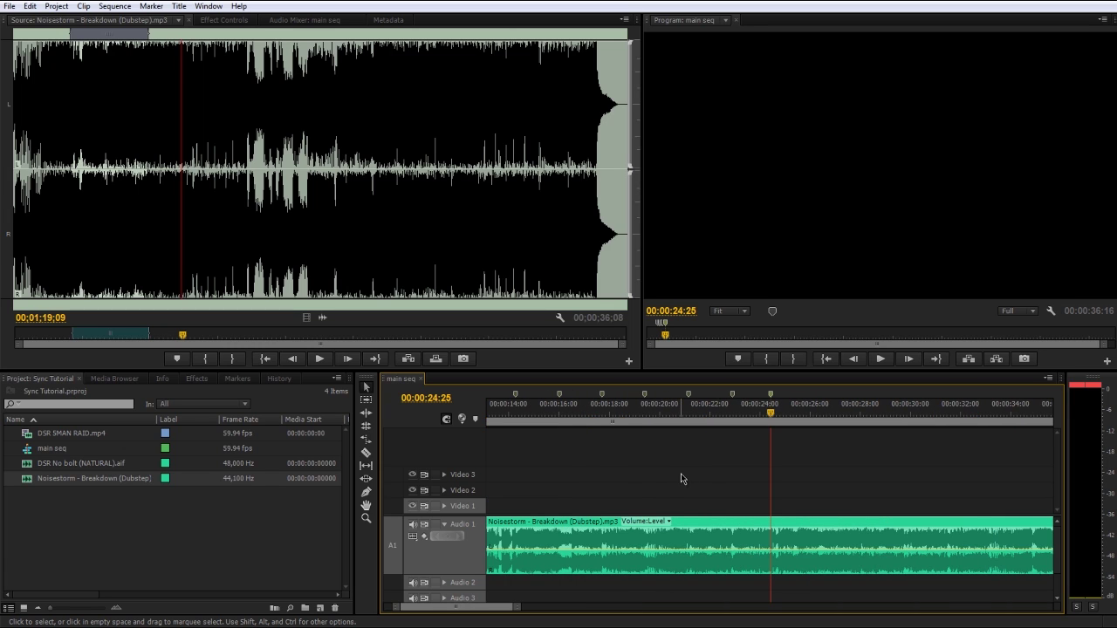
pyautogui.hotkey('ctrl', 'z')
pyautogui.hotkey('ctrl', 'z')
pyautogui.hotkey('ctrl', 'z')
pyautogui.hotkey('ctrl', 'z')
pyautogui.hotkey('ctrl', 'z')
pyautogui.hotkey('ctrl', 'z')
pyautogui.hotkey('ctrl', 'z')
# Send the Noisestorm clip on Audio 1 to Adobe Audition for editing
pyautogui.press('-')
pyautogui.press('-')
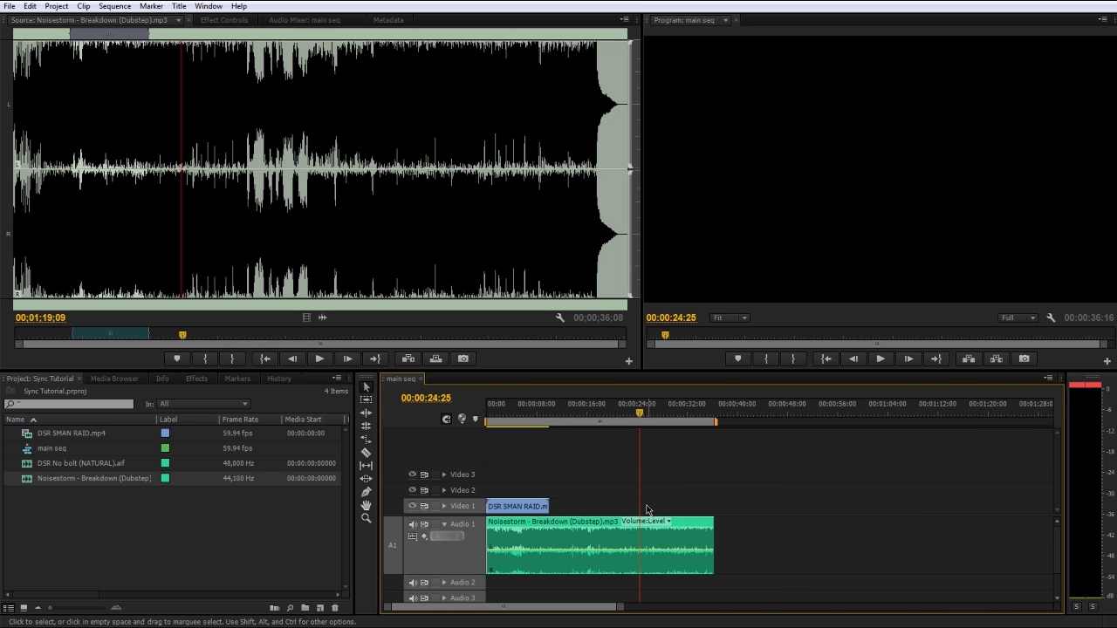
pyautogui.rightClick(588, 536)
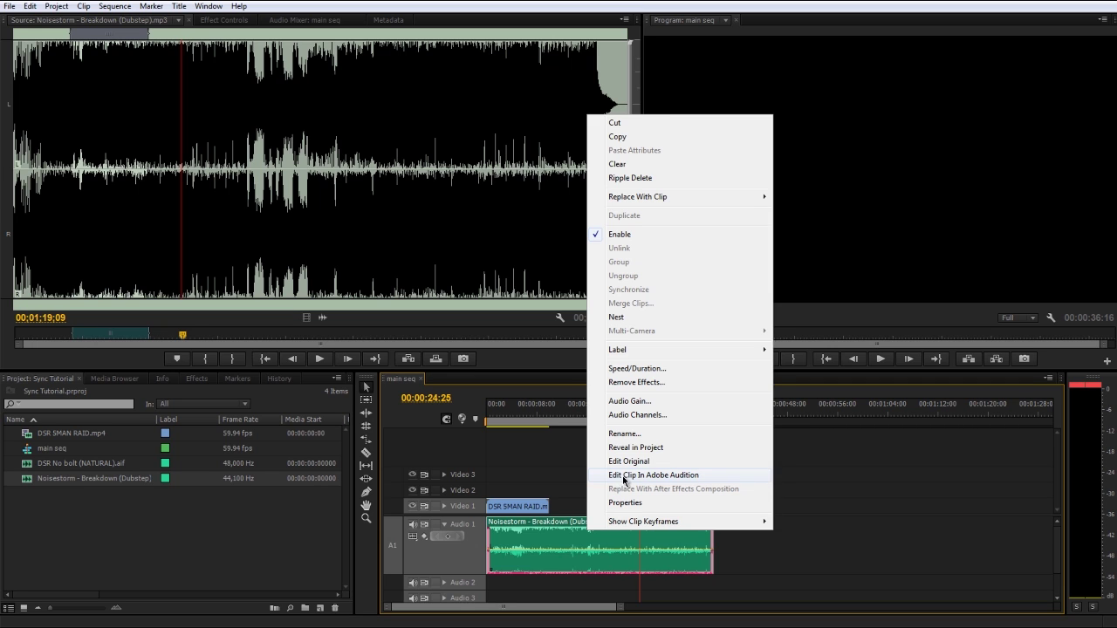
pyautogui.click(618, 479)
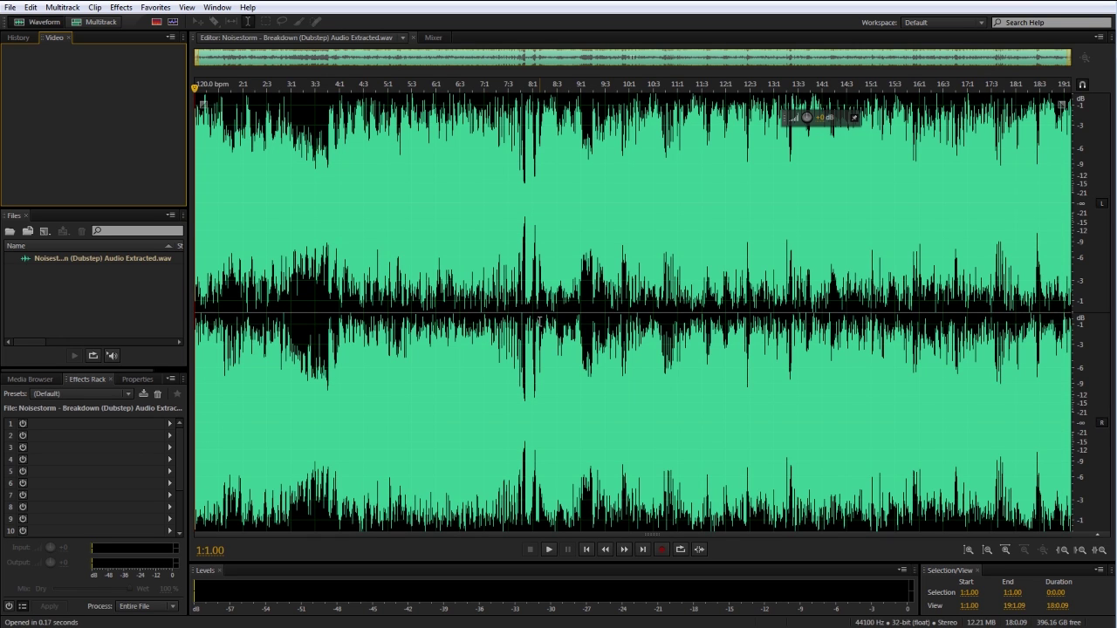
# Play the extracted audio from 3:2.04 and add eight markers on the beats between about 8:1 and 14:1, stopping playback after the last
pyautogui.moveTo(237, 86); pyautogui.dragTo(306, 90)
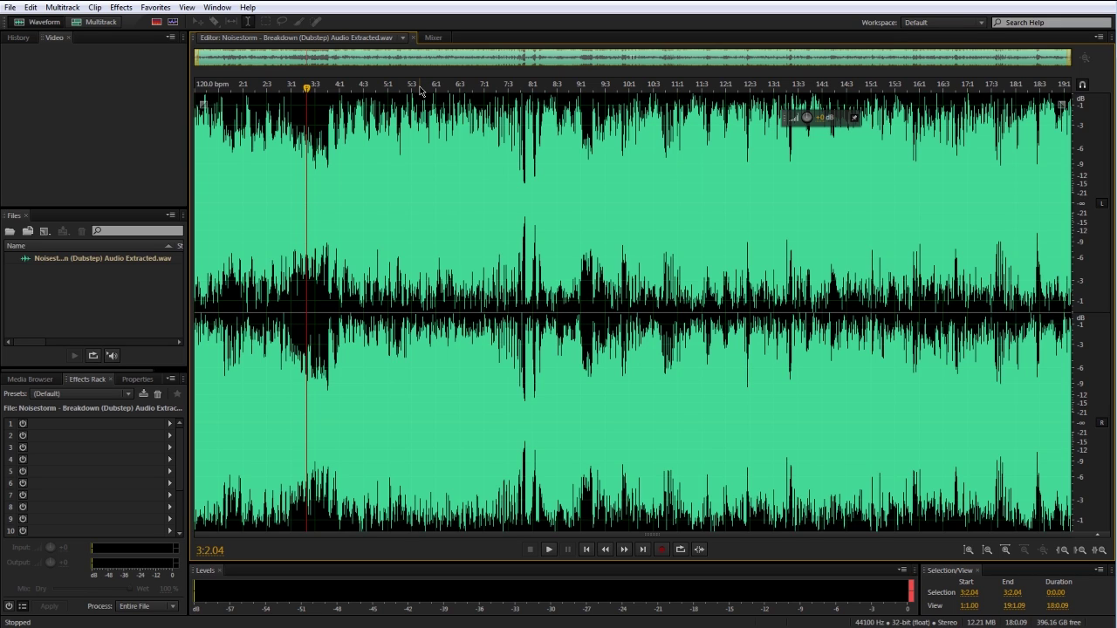
pyautogui.press('space')
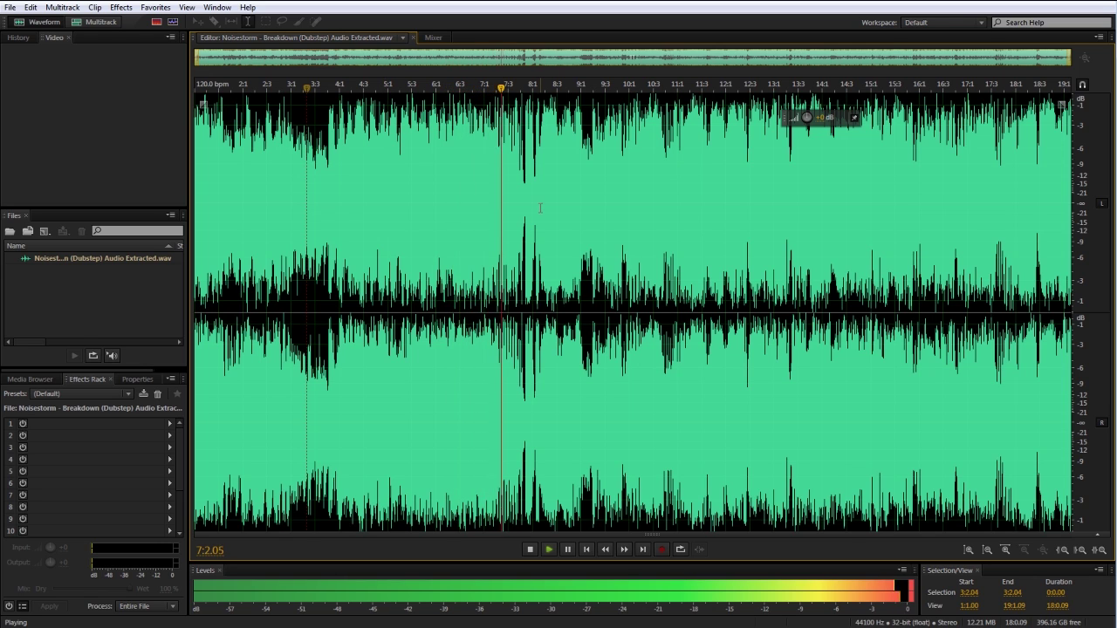
pyautogui.press('m')
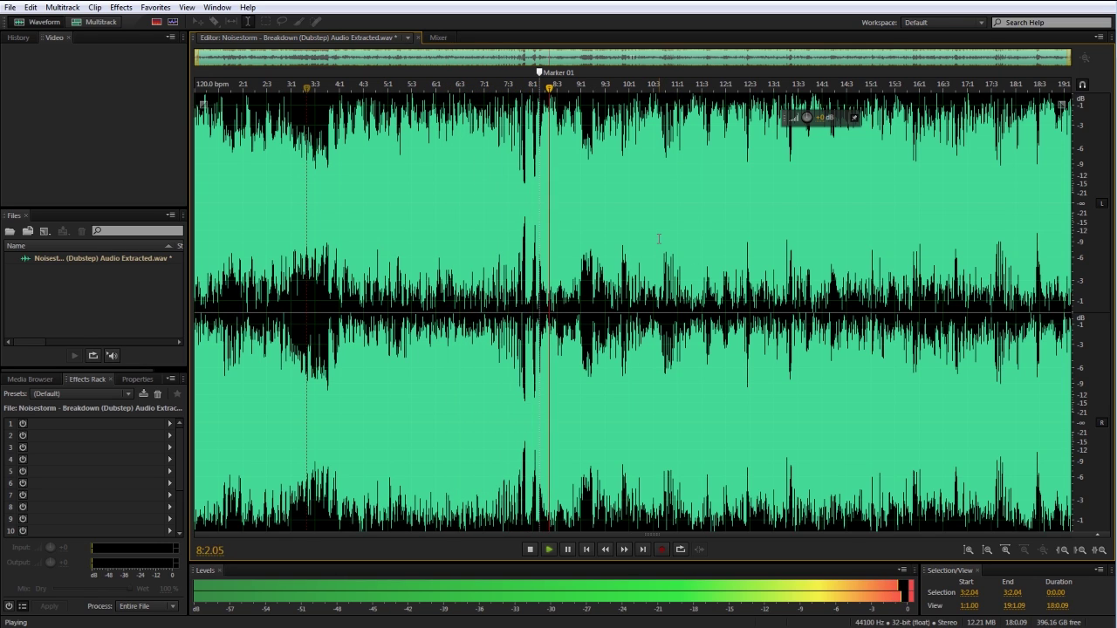
pyautogui.press('m')
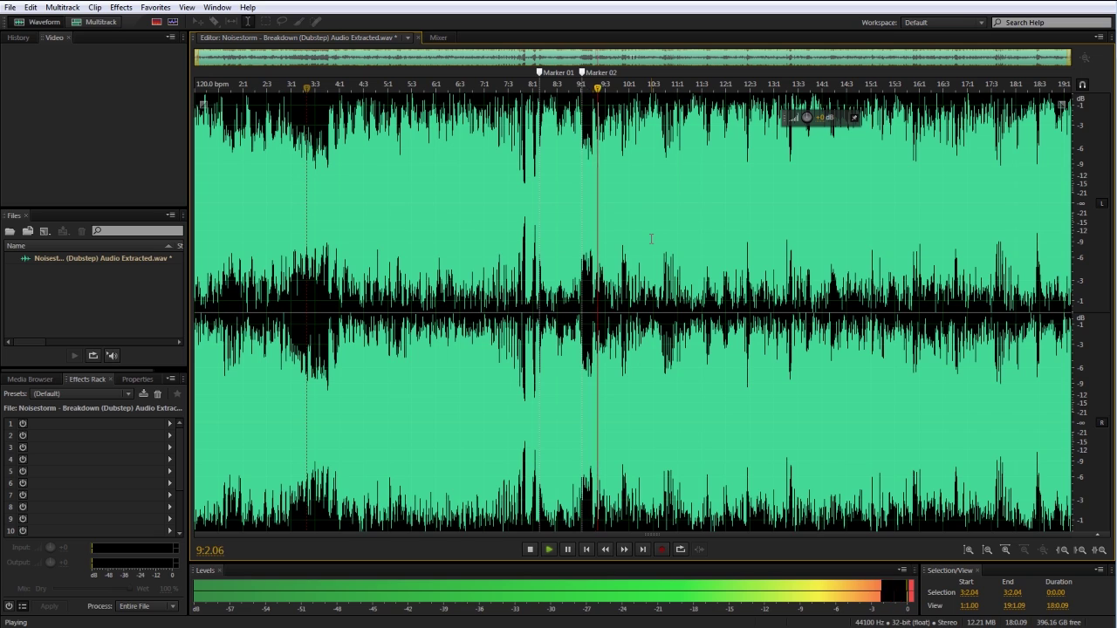
pyautogui.press('m')
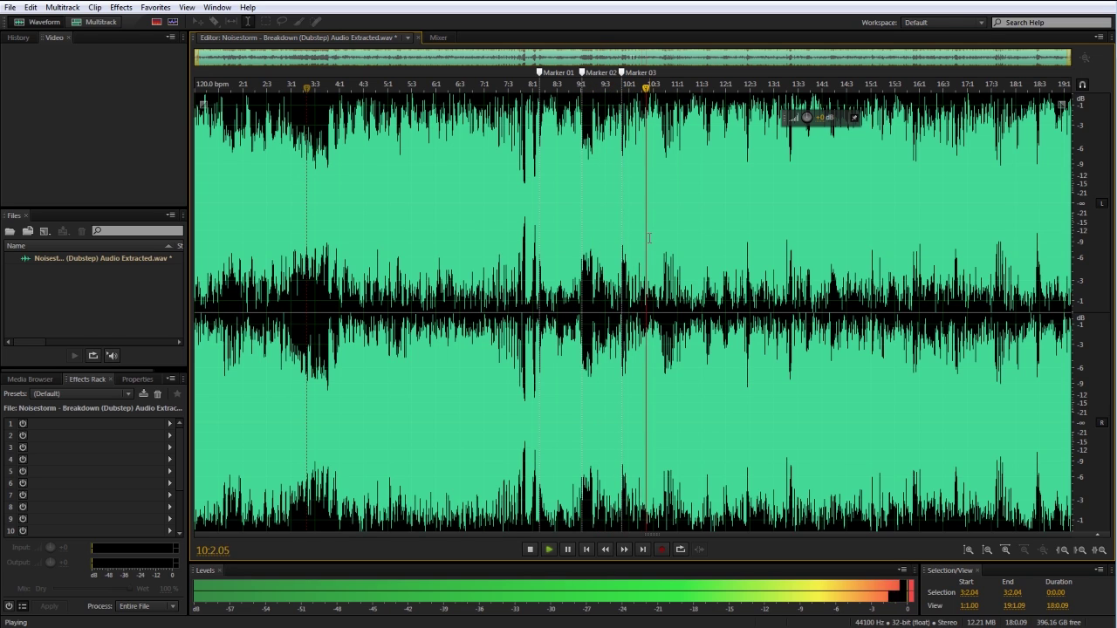
pyautogui.press('m')
pyautogui.press('m')
pyautogui.press('m')
pyautogui.press('m')
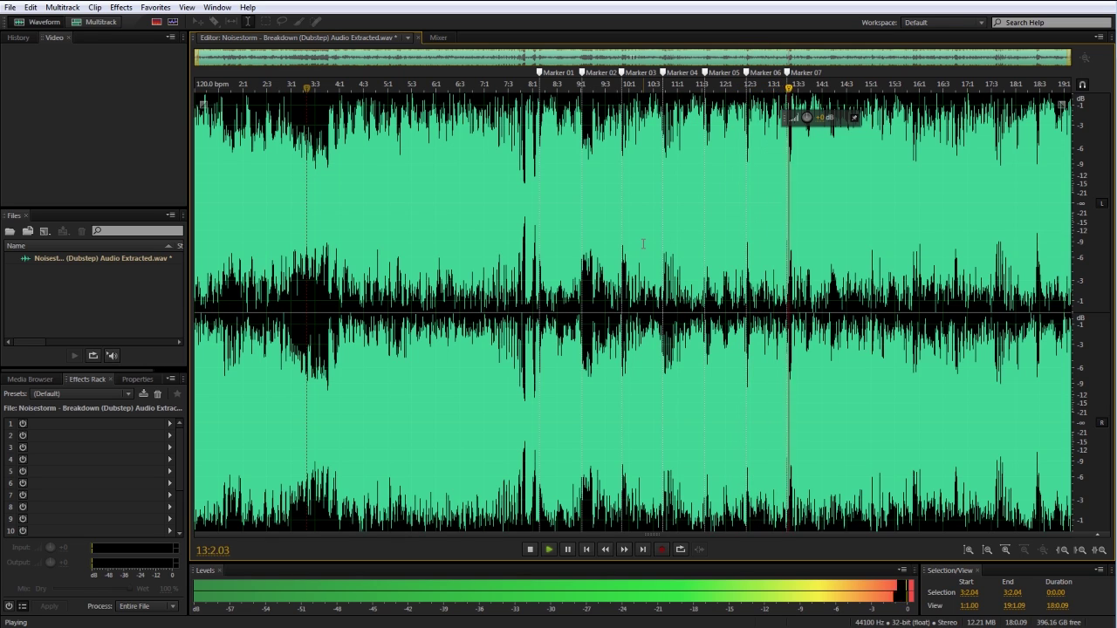
pyautogui.press('m')
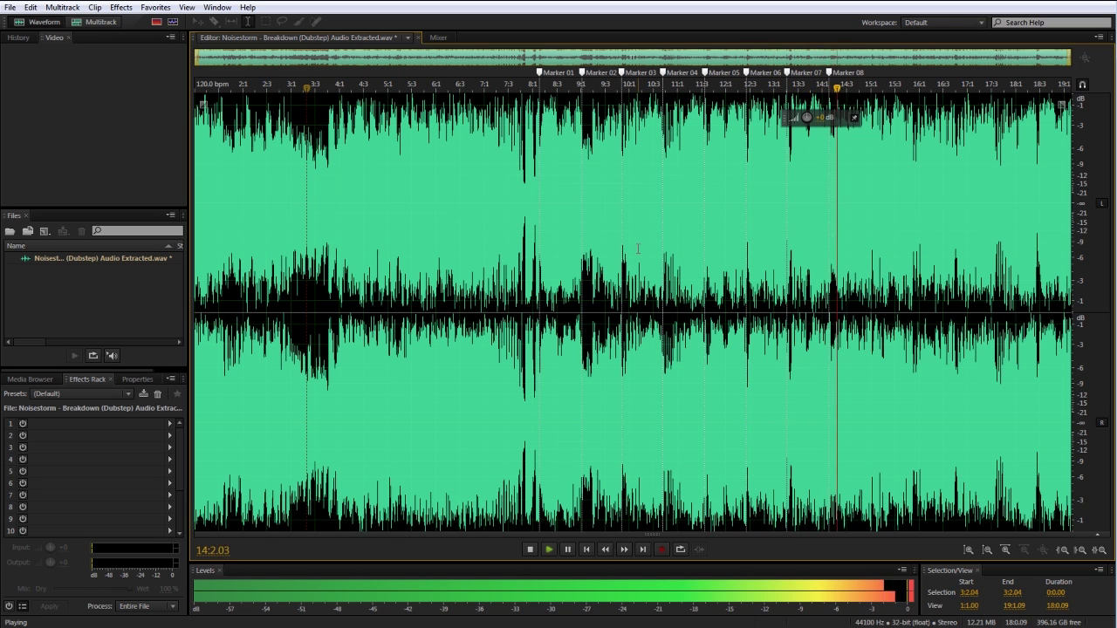
pyautogui.press('space')
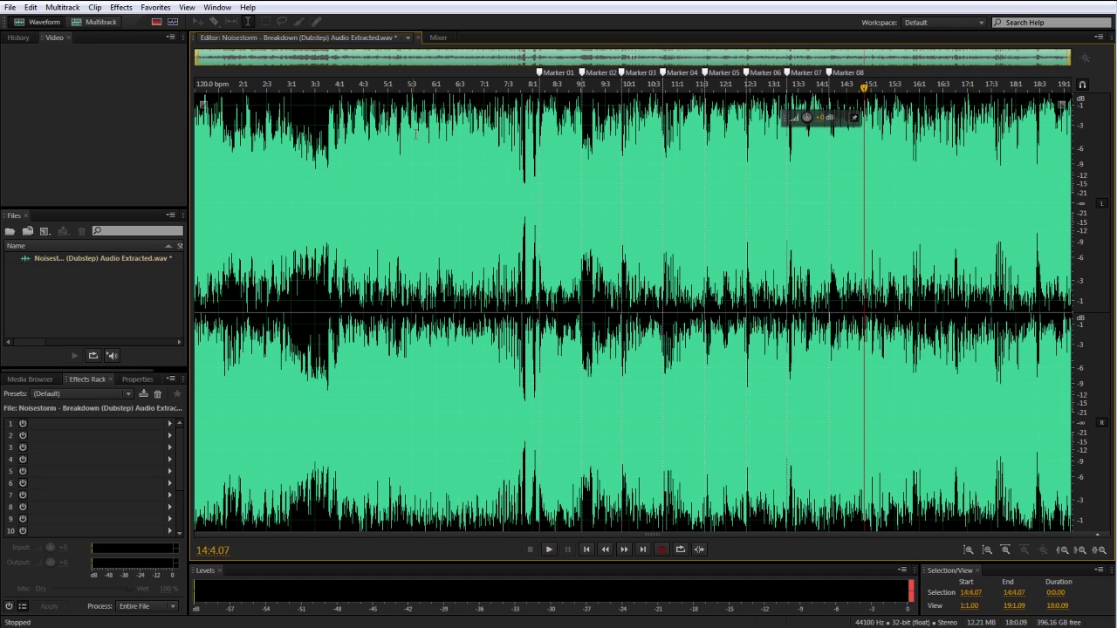
# Play the audio around Marker 01 and move the marker earlier to the beat onset at about 8:1.04, checking it by playback
pyautogui.click(533, 87)
pyautogui.press('space')
pyautogui.press('space')
pyautogui.scroll(4, 608, 131)
pyautogui.scroll(3, 553, 93)
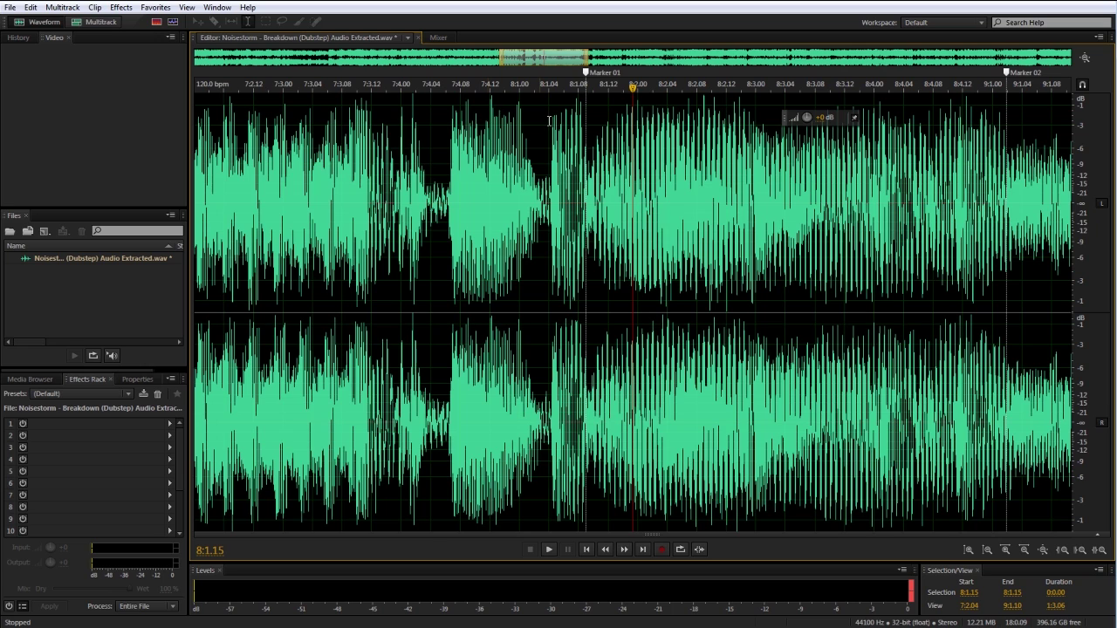
pyautogui.moveTo(586, 75)
pyautogui.mouseDown()
pyautogui.moveTo(502, 90)
pyautogui.moveTo(553, 99)
pyautogui.mouseUp()
pyautogui.press('space')
pyautogui.press('space')
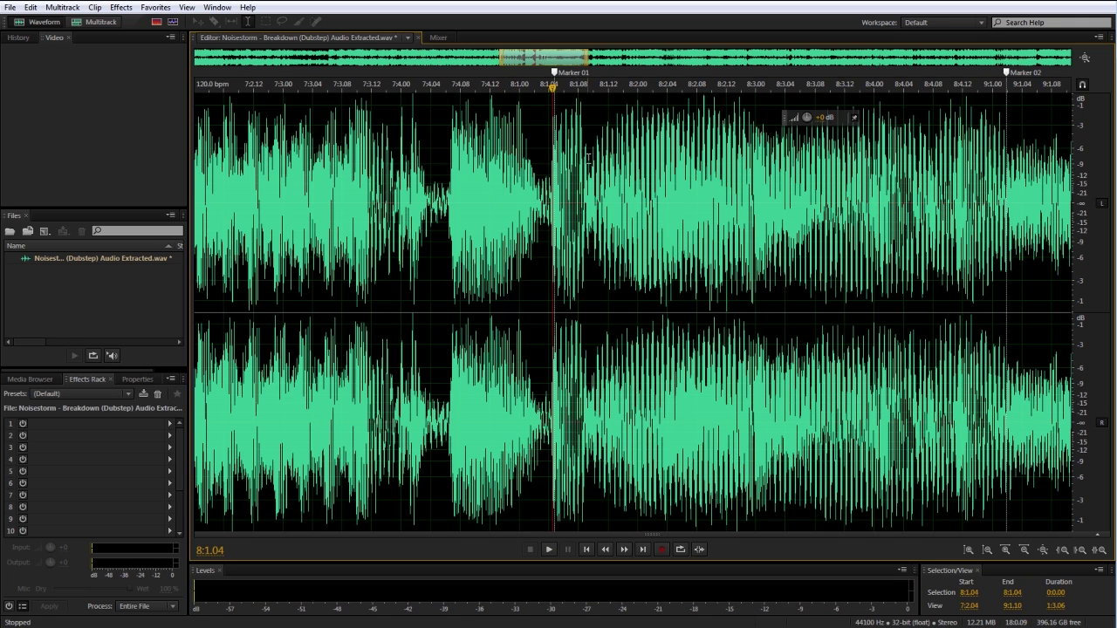
# Fine-tune Marker 01 so it lines up exactly with the playhead at the start of the transient, about 8:1.04.450
pyautogui.scroll(4, 588, 159)
pyautogui.scroll(6, 644, 199)
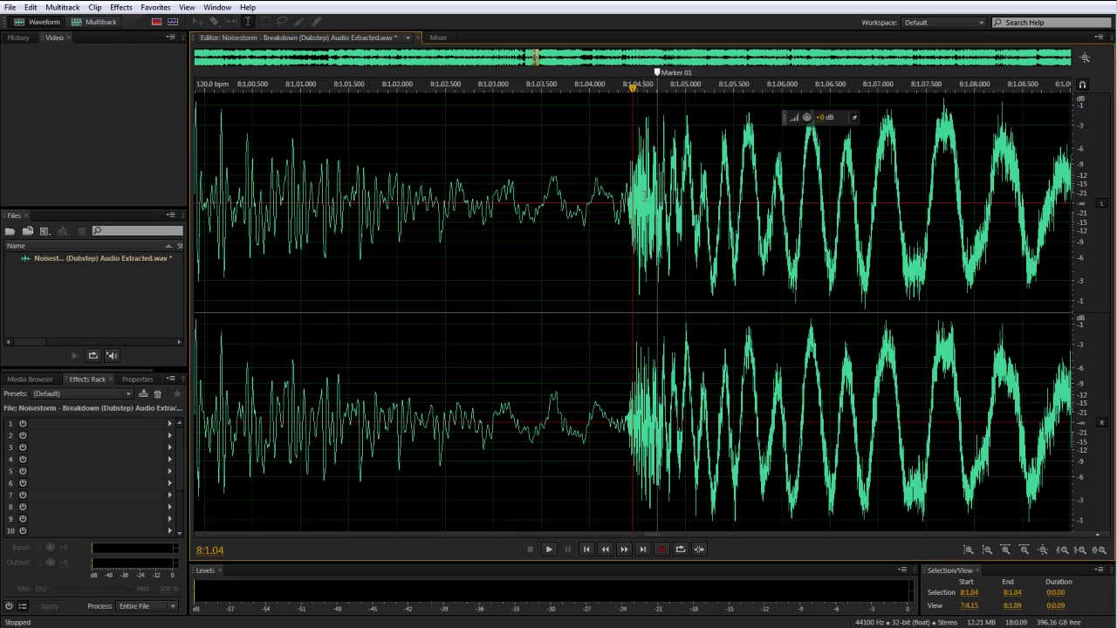
pyautogui.scroll(1, 774, 70)
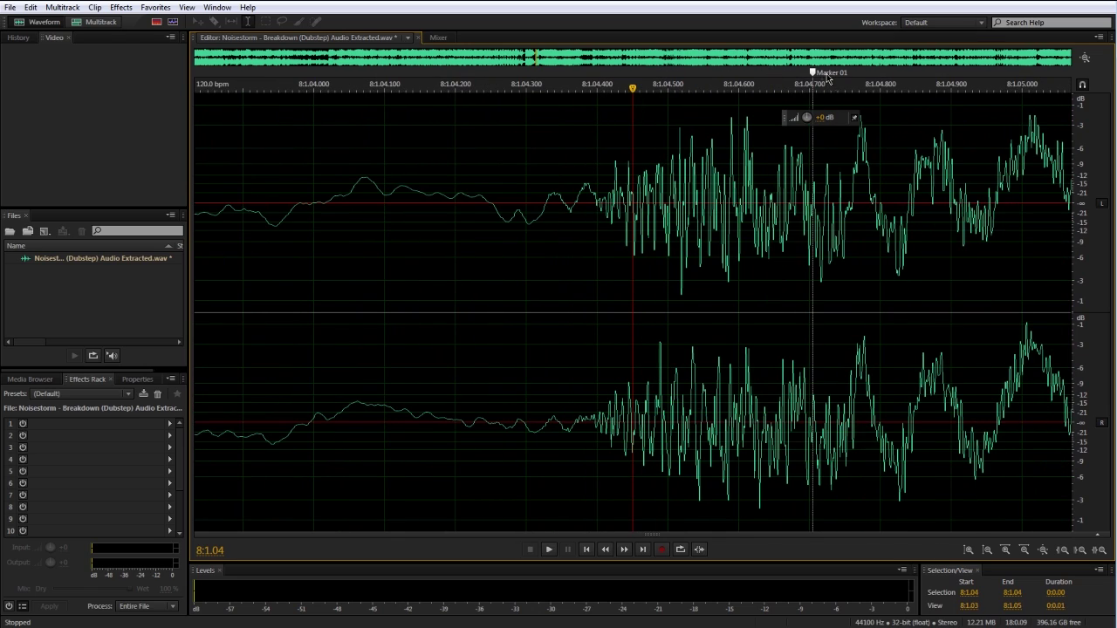
pyautogui.moveTo(813, 75); pyautogui.dragTo(632, 79)
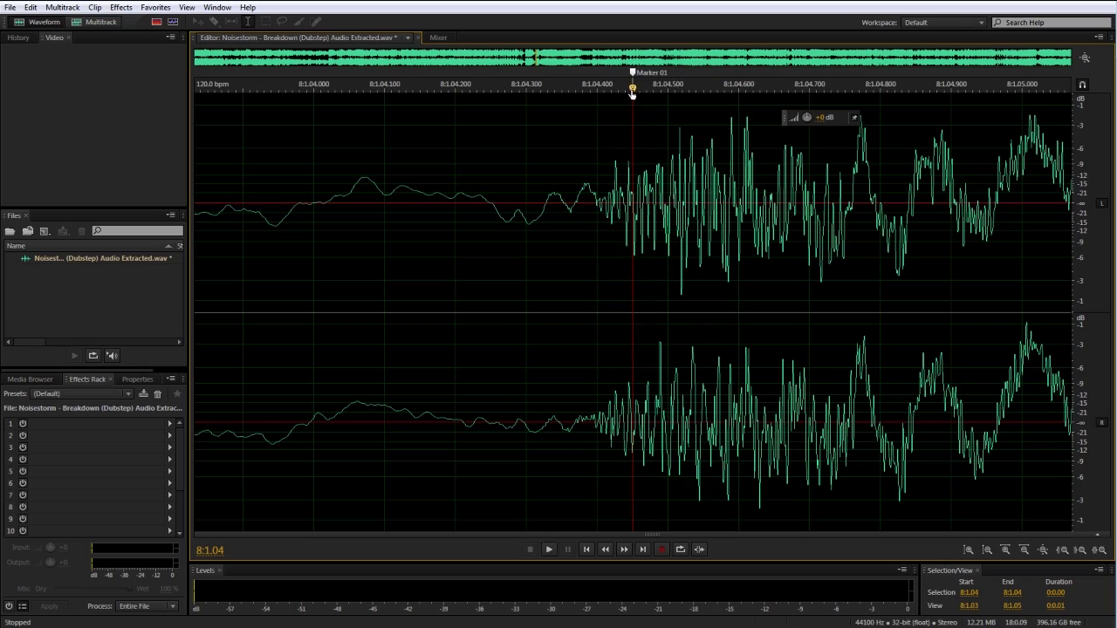
# Play on from Marker 01 and move Marker 02 earlier to the beat at 8:4.11
pyautogui.scroll(-8, 642, 126)
pyautogui.scroll(-10, 751, 190)
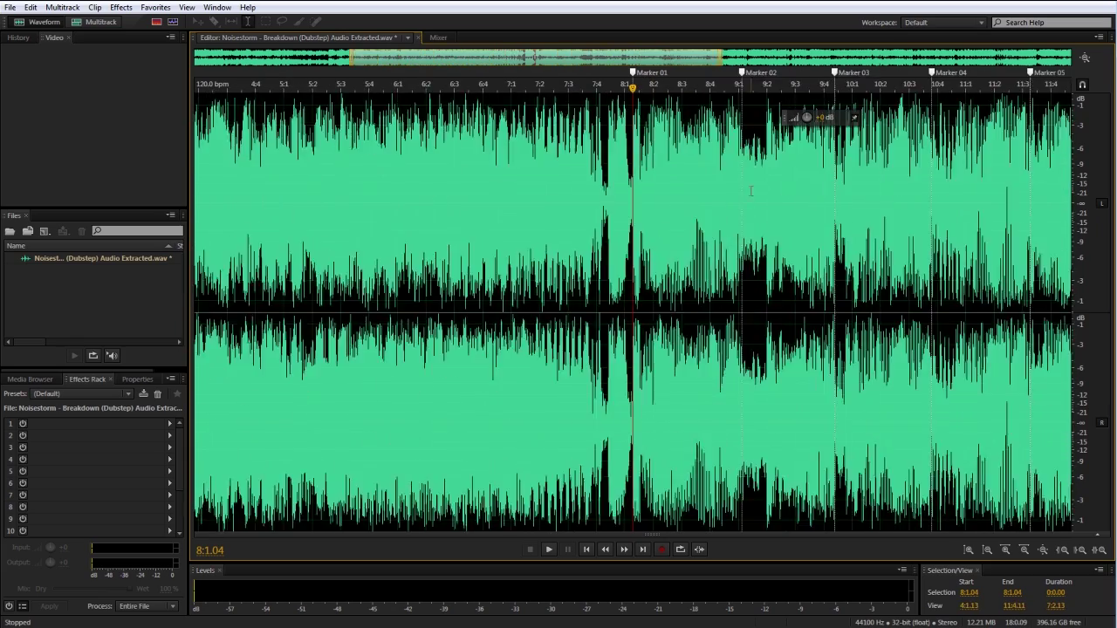
pyautogui.scroll(-3, 742, 194)
pyautogui.scroll(3, 705, 209)
pyautogui.press('space')
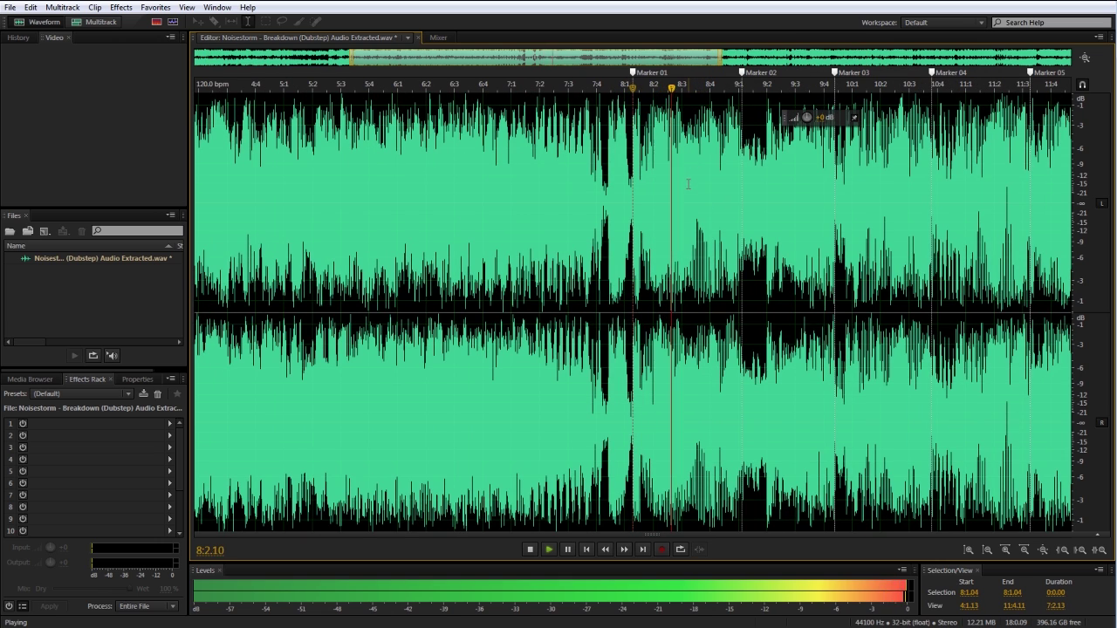
pyautogui.scroll(6, 687, 194)
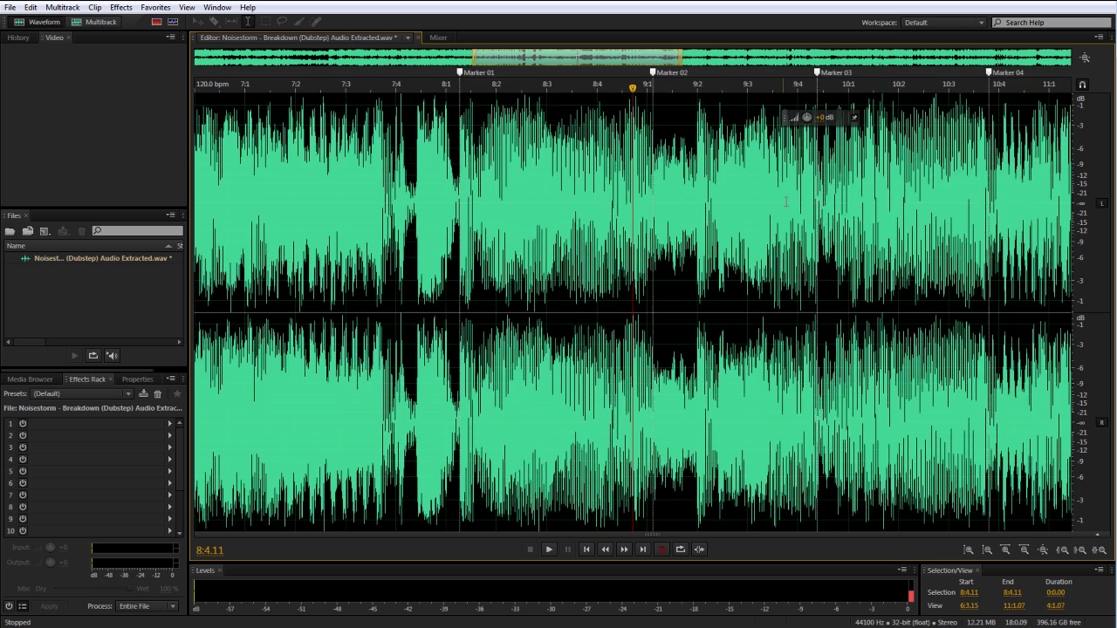
pyautogui.press('space')
pyautogui.moveTo(628, 88)
pyautogui.mouseDown()
pyautogui.moveTo(642, 88)
pyautogui.moveTo(643, 72)
pyautogui.mouseUp()
pyautogui.click(648, 88)
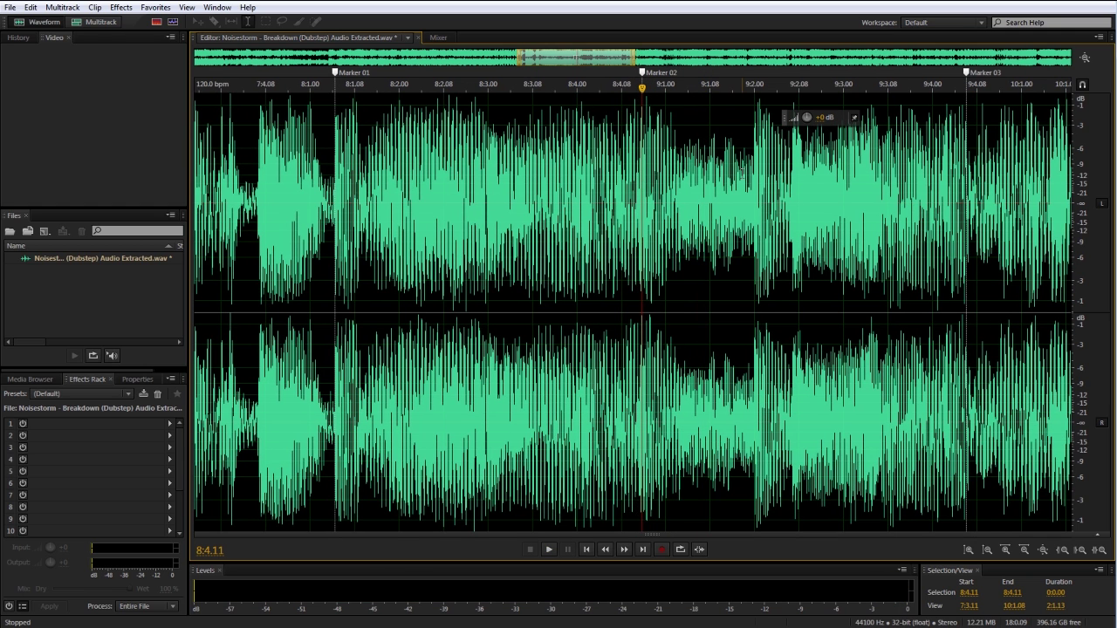
# Play on from Marker 02 and move Marker 03 earlier to the beat at about 9:4.02
pyautogui.press('space')
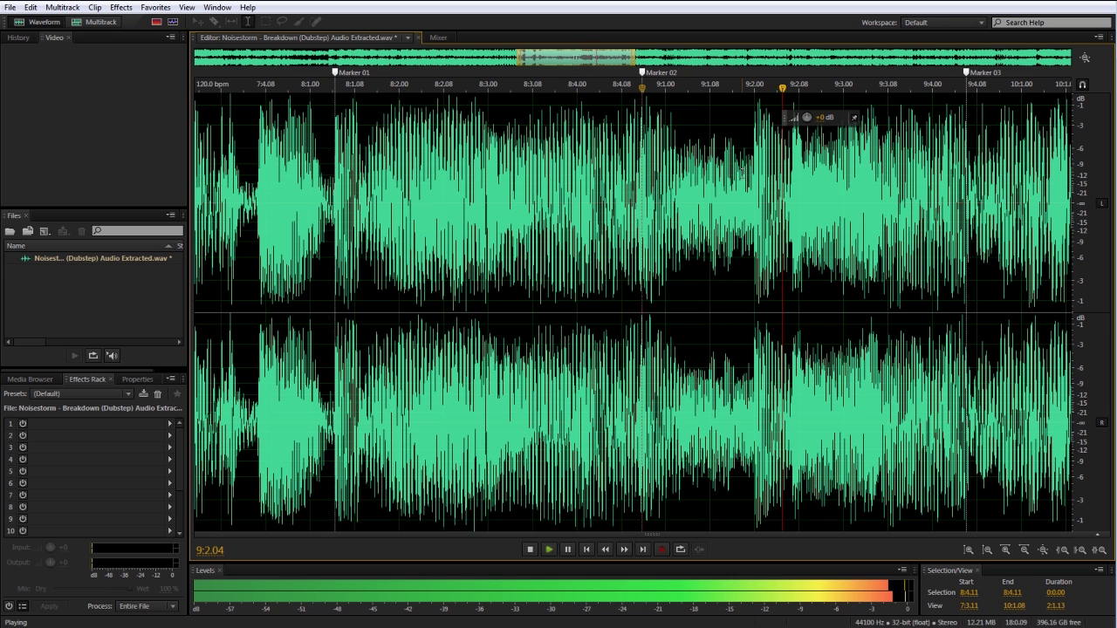
pyautogui.press('space')
pyautogui.moveTo(966, 72); pyautogui.dragTo(950, 82)
pyautogui.scroll(-2, 960, 99)
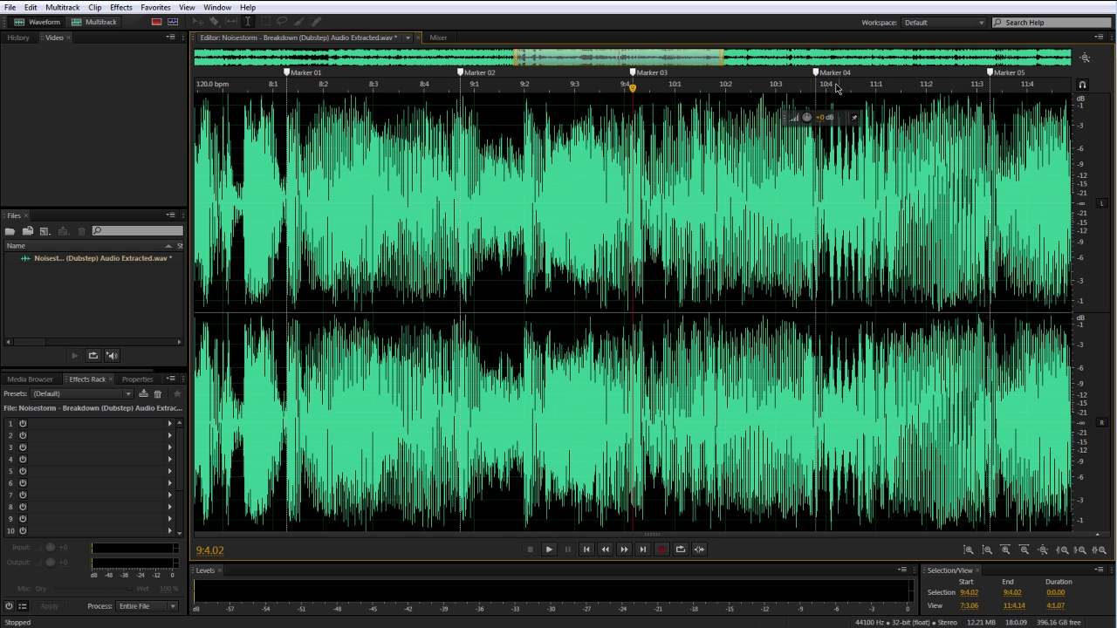
# Play the passage before Marker 04 and move that marker earlier to the beat at 10:3.10
pyautogui.moveTo(735, 80); pyautogui.dragTo(827, 88)
pyautogui.press('space')
pyautogui.press('space')
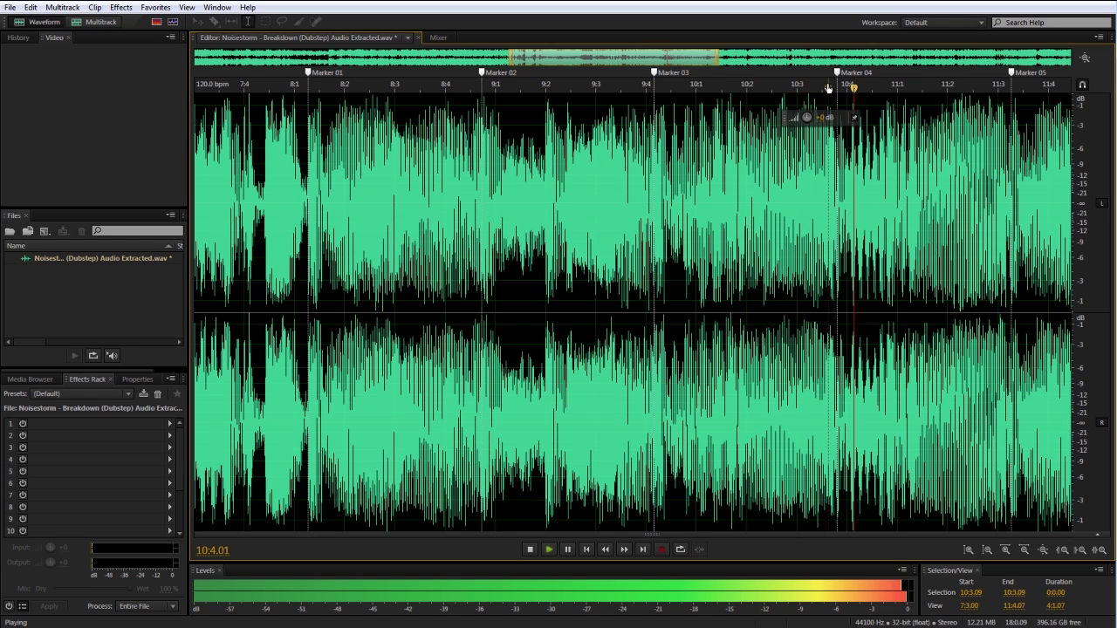
pyautogui.press('space')
pyautogui.press('space')
pyautogui.moveTo(828, 89); pyautogui.dragTo(830, 76)
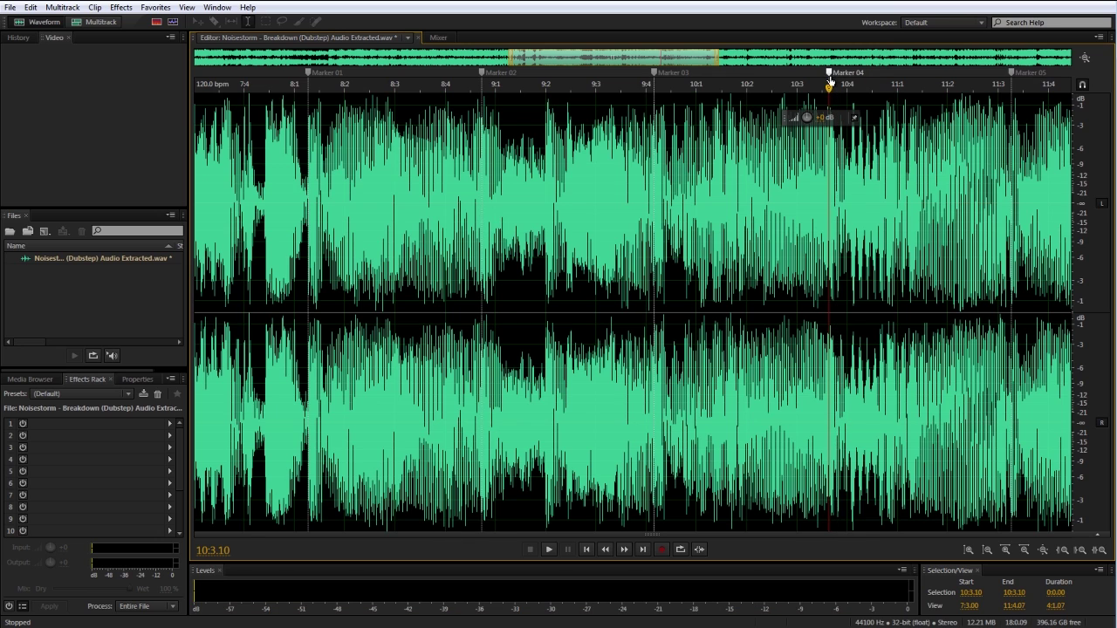
# Play from 10:3.01 and around 11:1 to find the beat, and move Marker 05 earlier to 11:3.01
pyautogui.press('space')
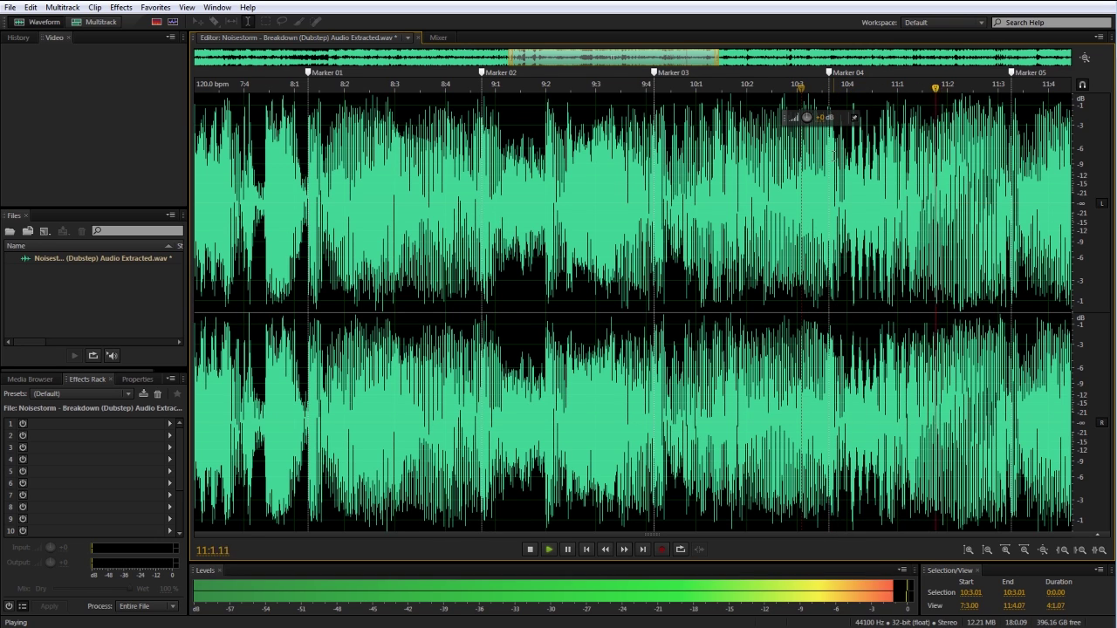
pyautogui.press('space')
pyautogui.moveTo(1003, 89); pyautogui.dragTo(897, 88)
pyautogui.press('space')
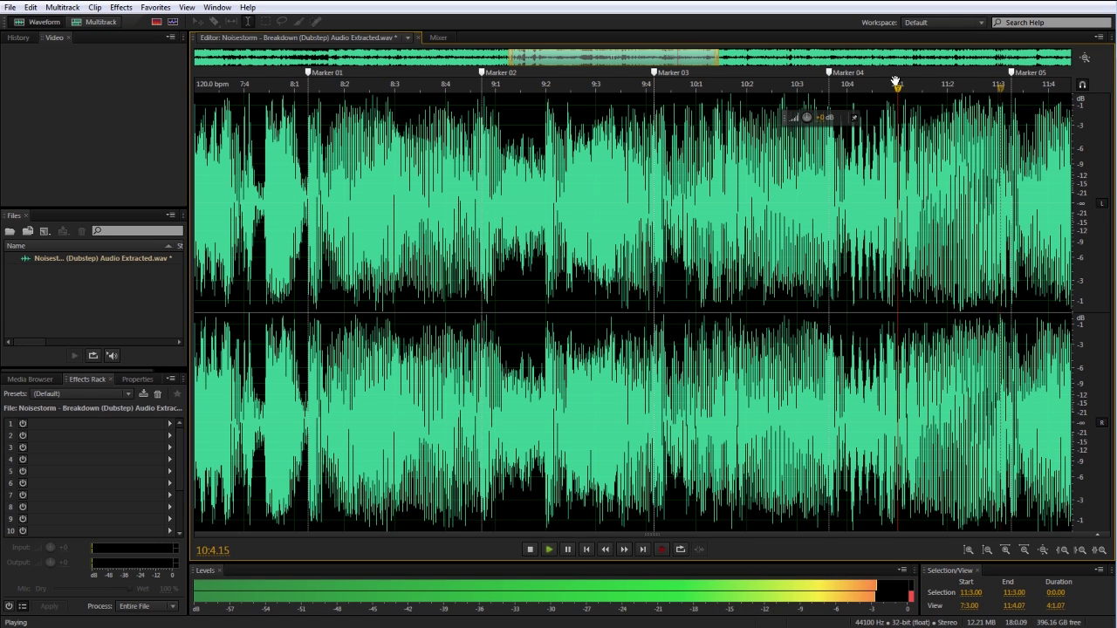
pyautogui.press('space')
pyautogui.click(901, 90)
pyautogui.press('space')
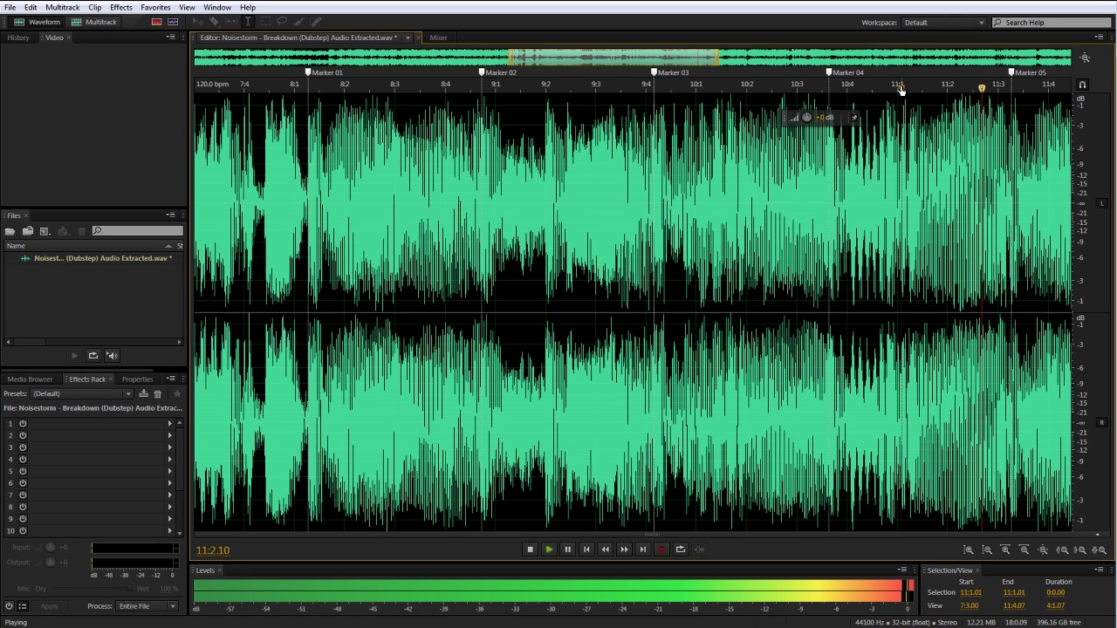
pyautogui.press('space')
pyautogui.moveTo(918, 93)
pyautogui.mouseDown()
pyautogui.moveTo(1002, 103)
pyautogui.moveTo(1011, 74)
pyautogui.moveTo(1003, 77)
pyautogui.mouseUp()
pyautogui.scroll(-2, 1001, 101)
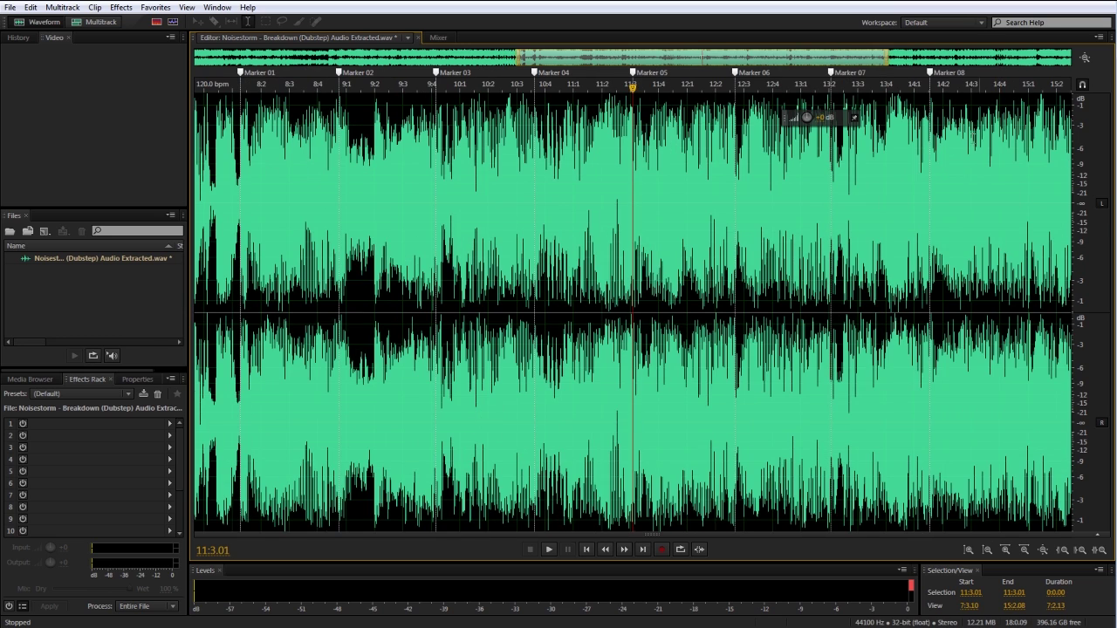
# Play on from Marker 05, move Marker 06 earlier to about 12:2.07, and set the playhead to 12:2.09
pyautogui.press('space')
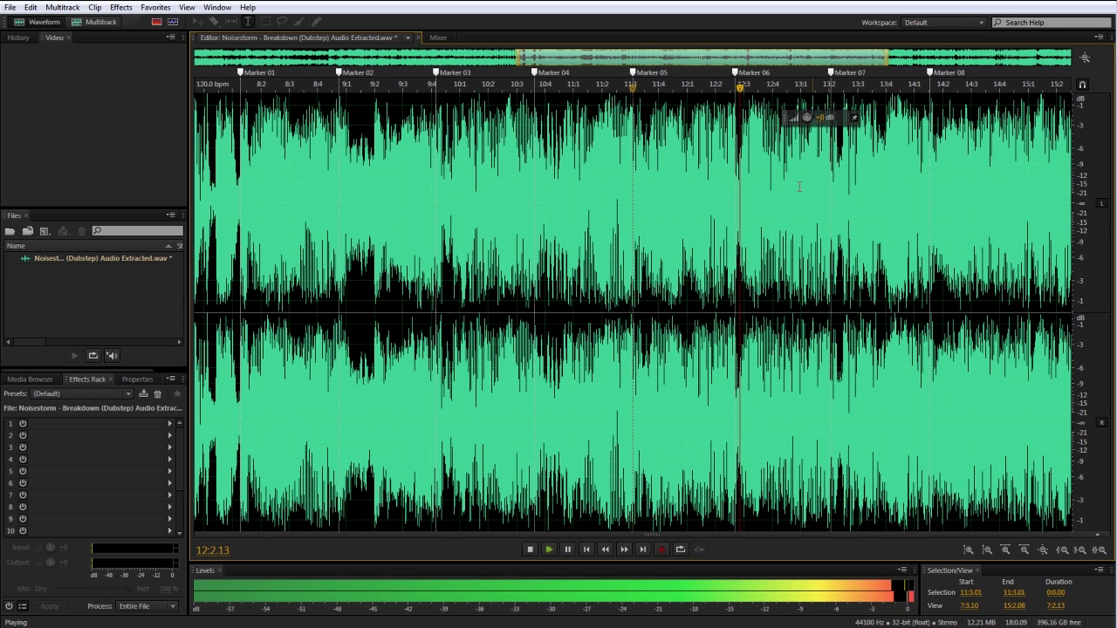
pyautogui.press('space')
pyautogui.moveTo(734, 86); pyautogui.dragTo(728, 81)
pyautogui.click(732, 90)
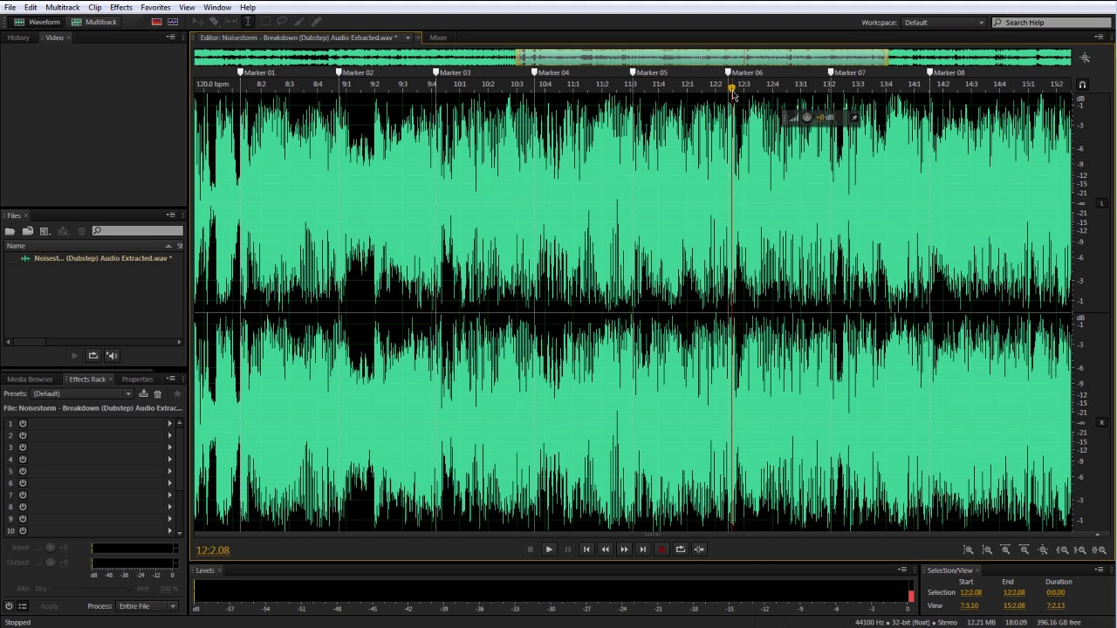
pyautogui.click(733, 91)
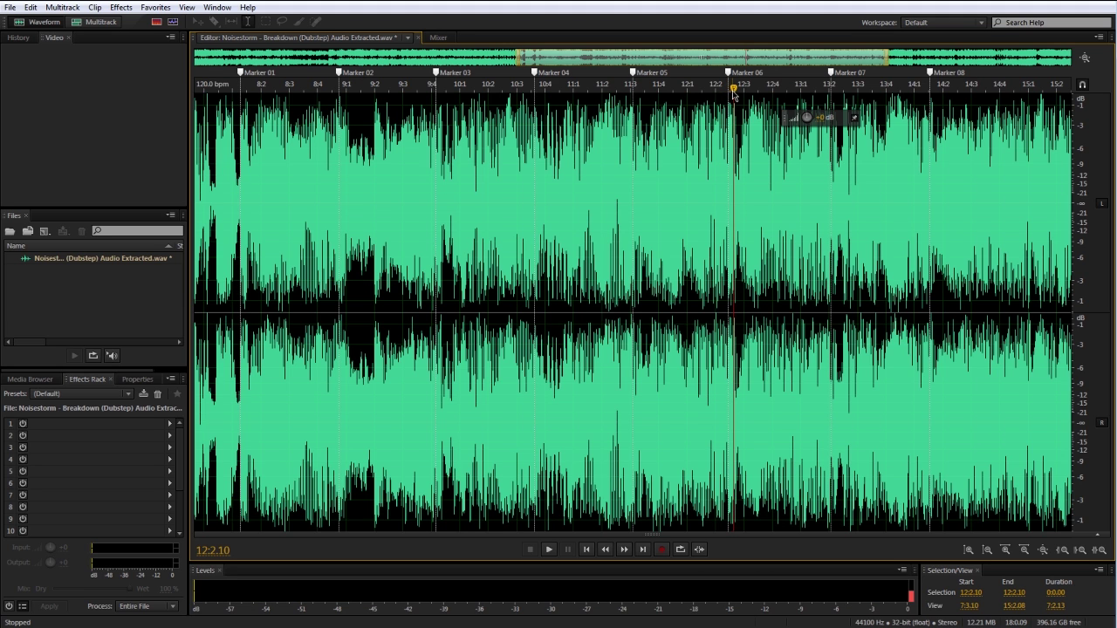
pyautogui.scroll(5, 733, 95)
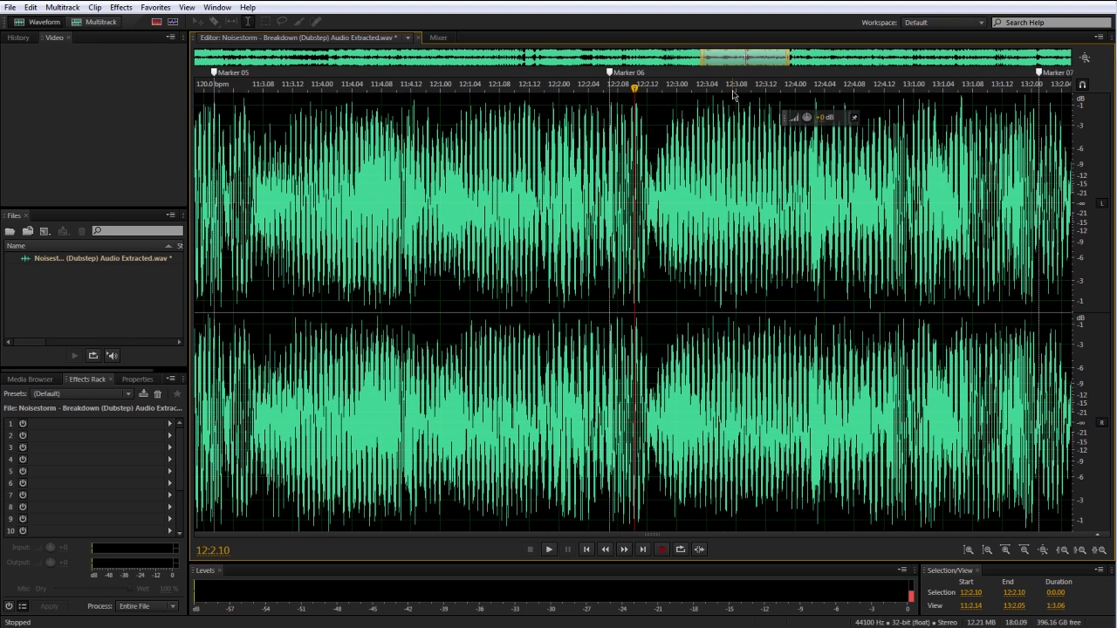
pyautogui.press('Left')
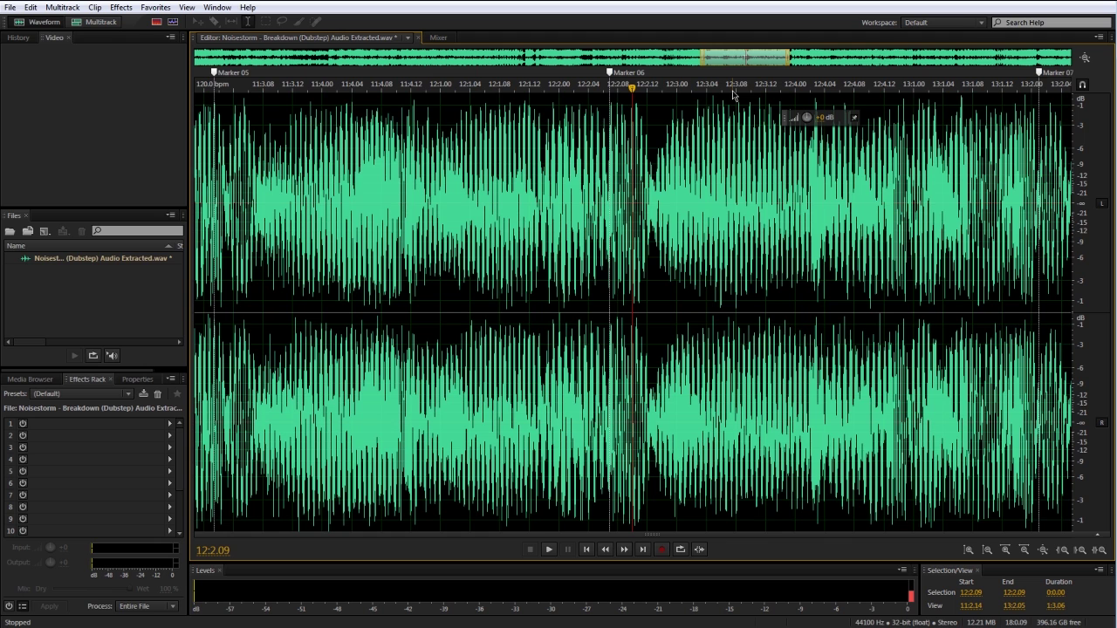
# Play from 12:2.09 and move Marker 07 earlier to the beat at 13:1.14
pyautogui.scroll(-2, 733, 95)
pyautogui.press('space')
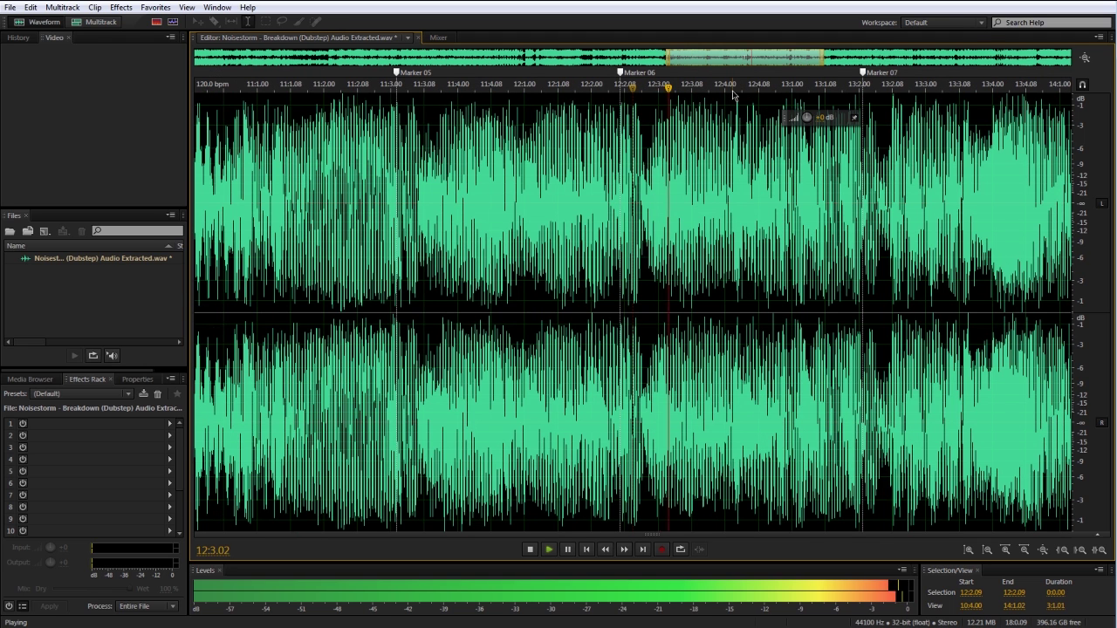
pyautogui.press('space')
pyautogui.click(854, 88)
pyautogui.moveTo(863, 74); pyautogui.dragTo(855, 77)
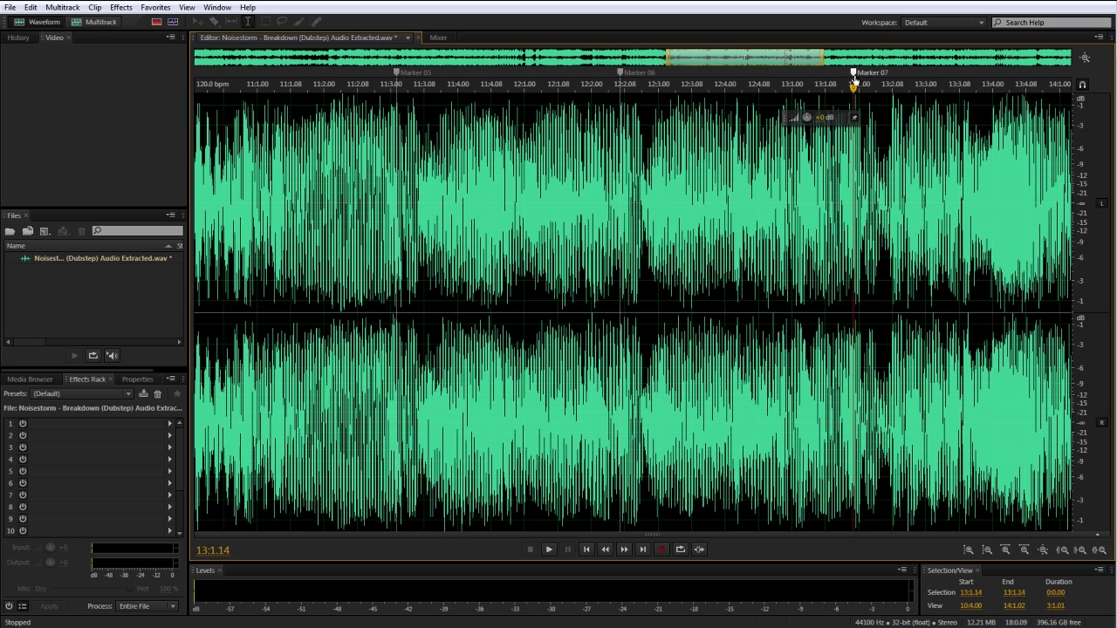
# Play from 12:1.15, move Marker 08 earlier to the beat at about 14:1.04, and check it by playback
pyautogui.click(589, 83)
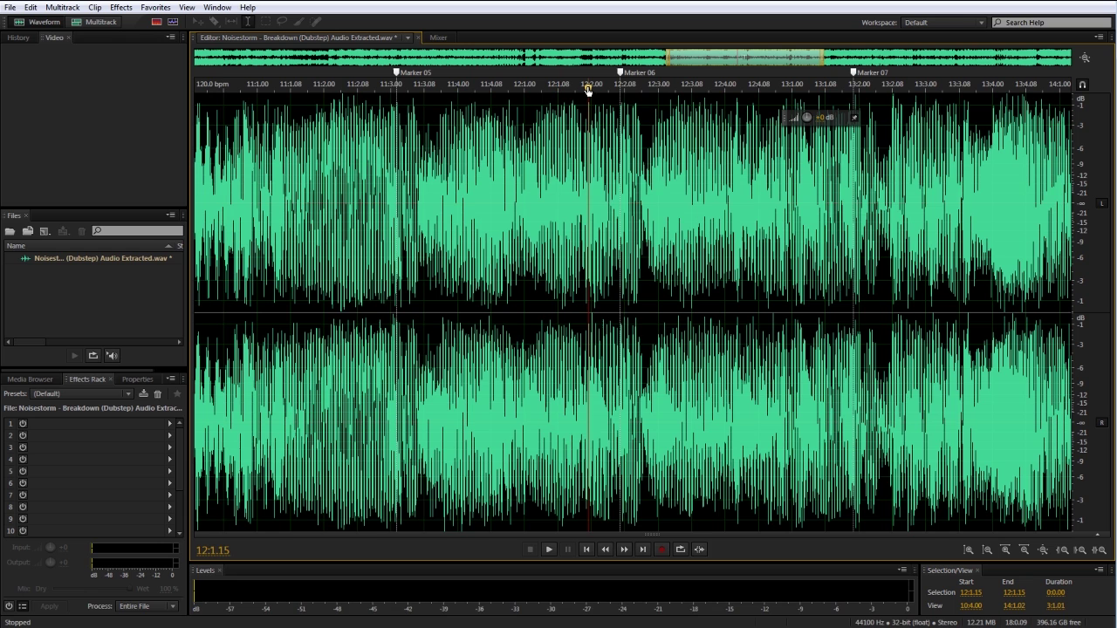
pyautogui.press('space')
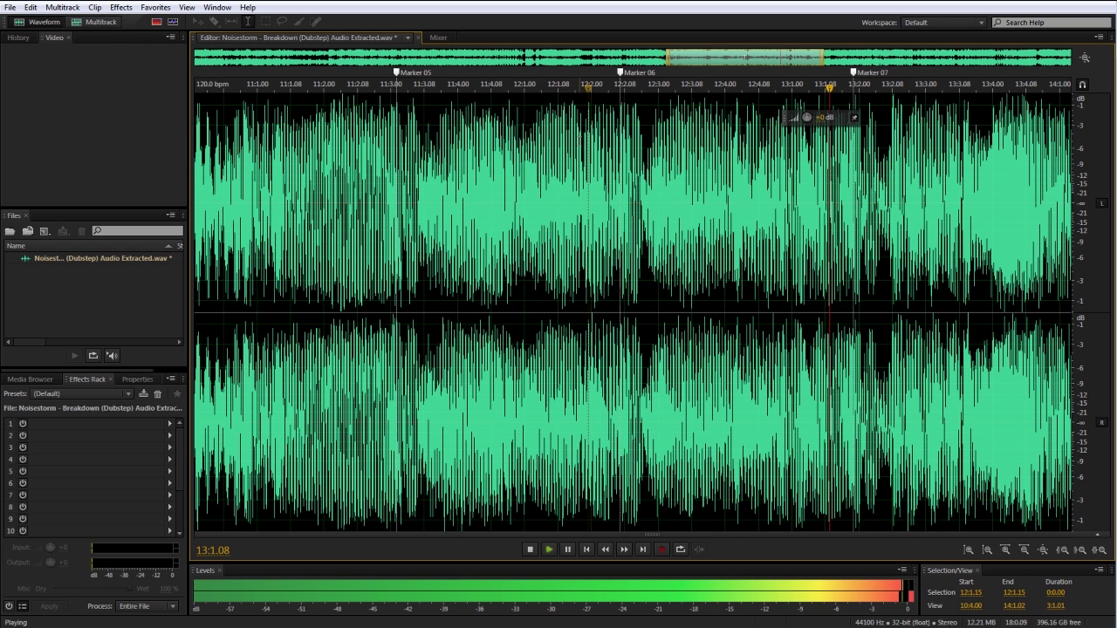
pyautogui.scroll(-2, 741, 217)
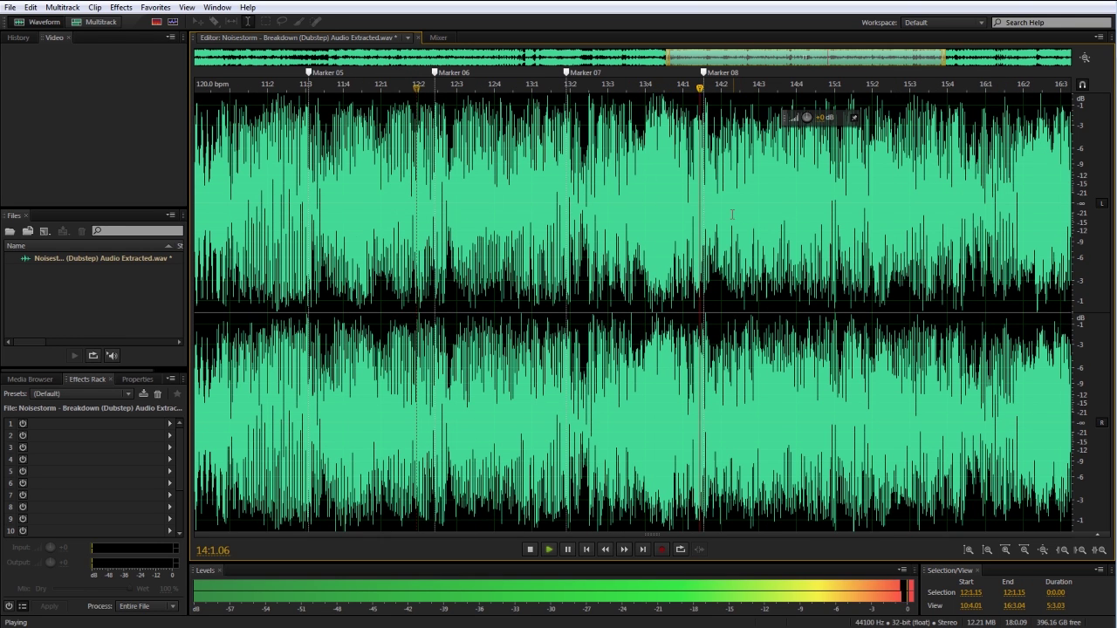
pyautogui.press('space')
pyautogui.click(693, 85)
pyautogui.scroll(4, 715, 105)
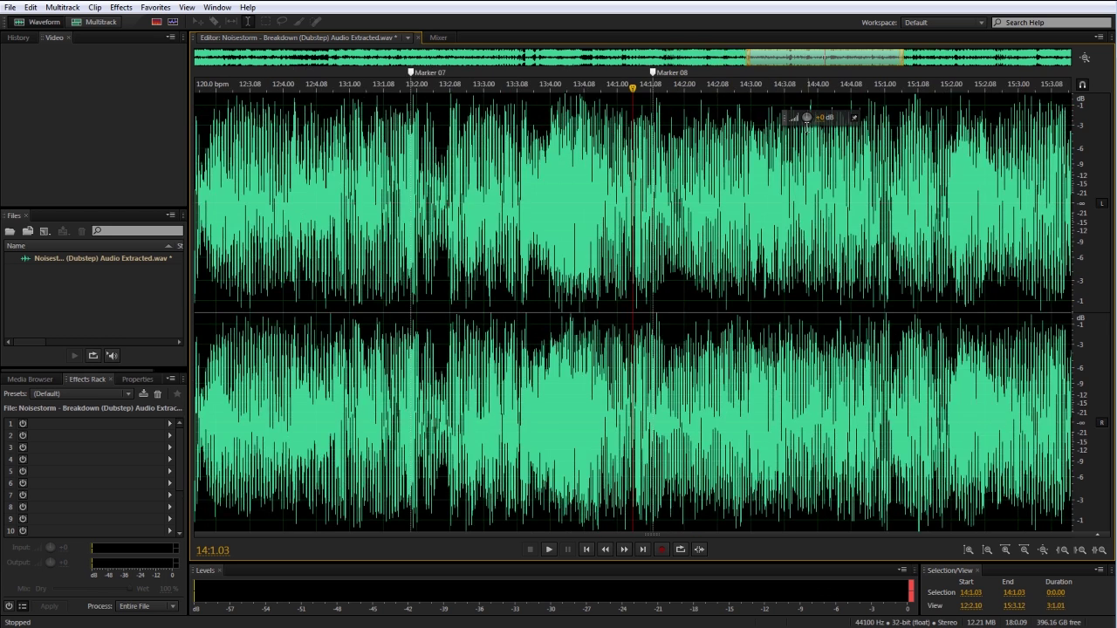
pyautogui.press('space')
pyautogui.press('space')
pyautogui.moveTo(644, 92)
pyautogui.mouseDown()
pyautogui.moveTo(667, 74)
pyautogui.moveTo(638, 78)
pyautogui.mouseUp()
pyautogui.click(555, 96)
pyautogui.press('space')
pyautogui.press('space')
# Save the extracted audio file with its adjusted markers and switch back to Premiere Pro
pyautogui.scroll(-6, 704, 142)
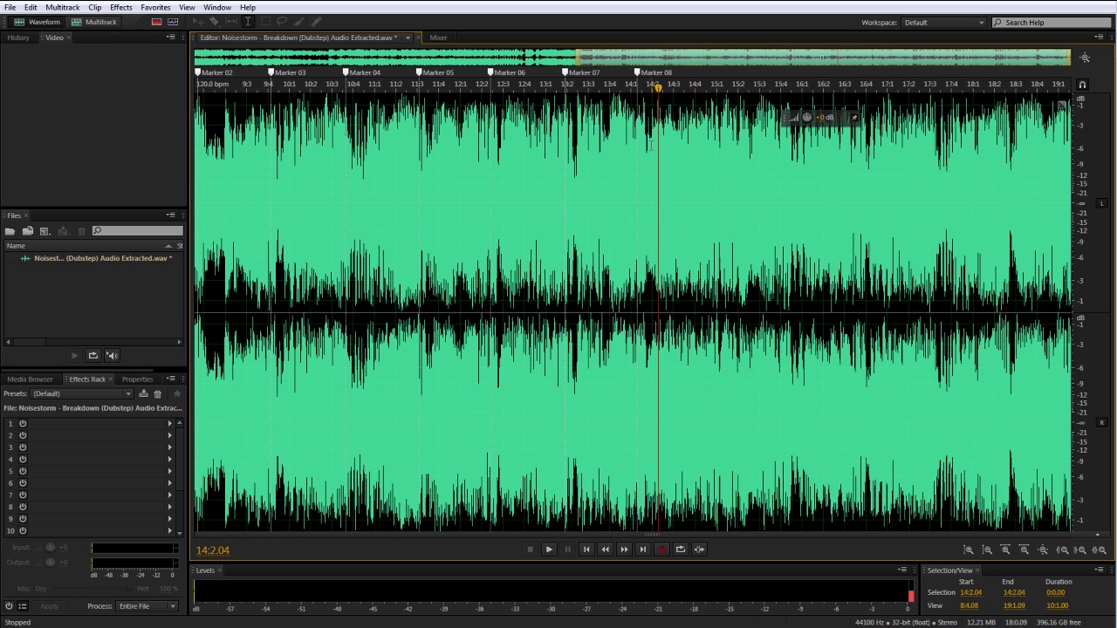
pyautogui.scroll(-3, 650, 144)
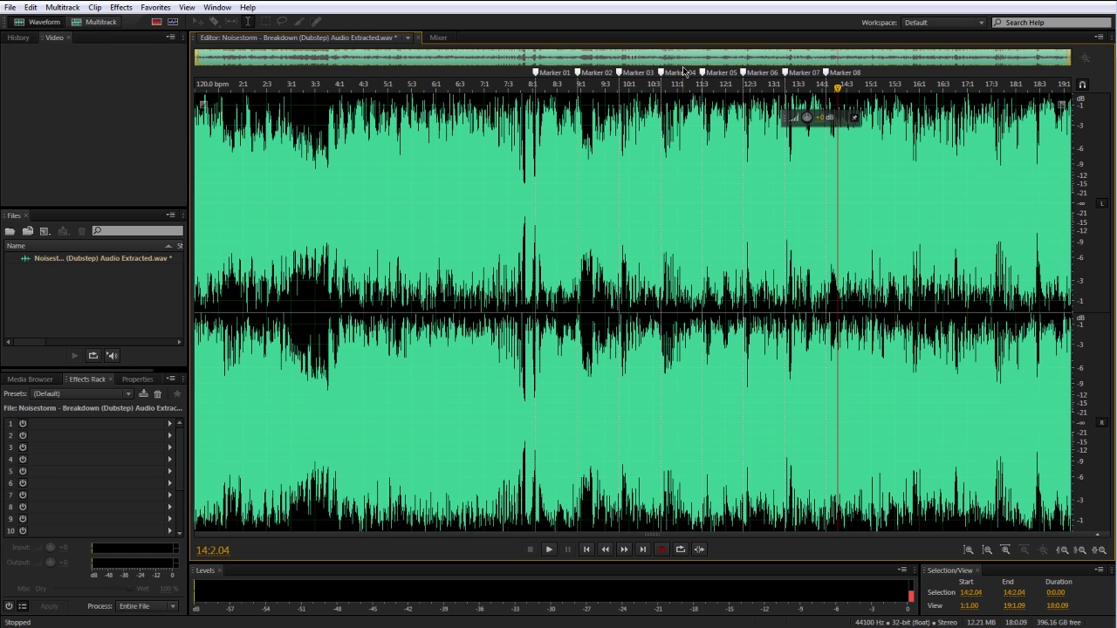
pyautogui.hotkey('ctrl', 's')
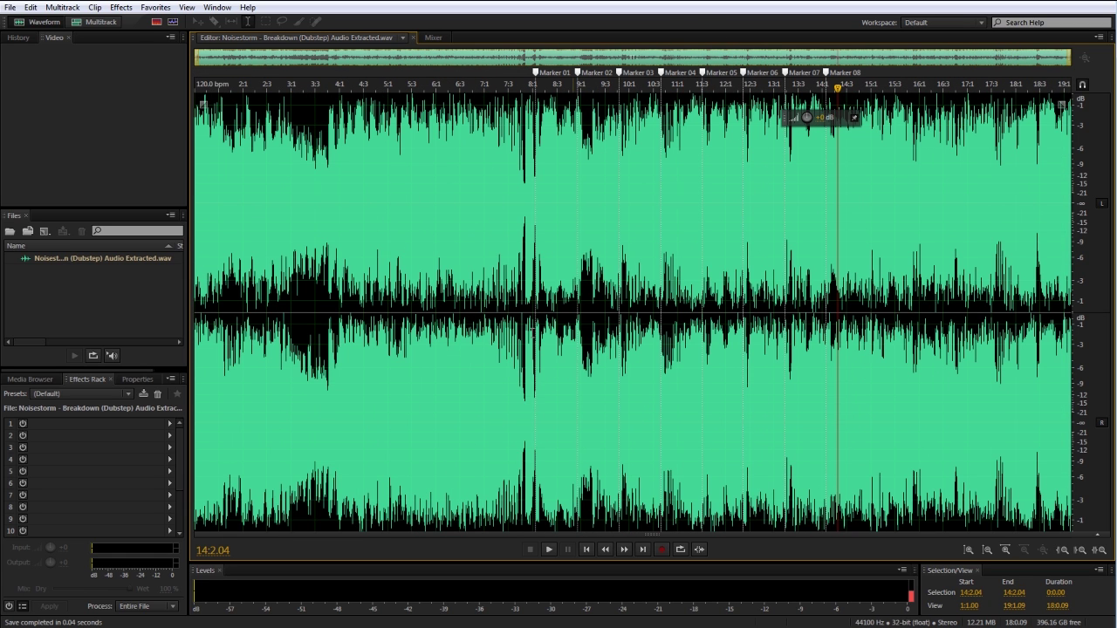
pyautogui.click(9, 7)
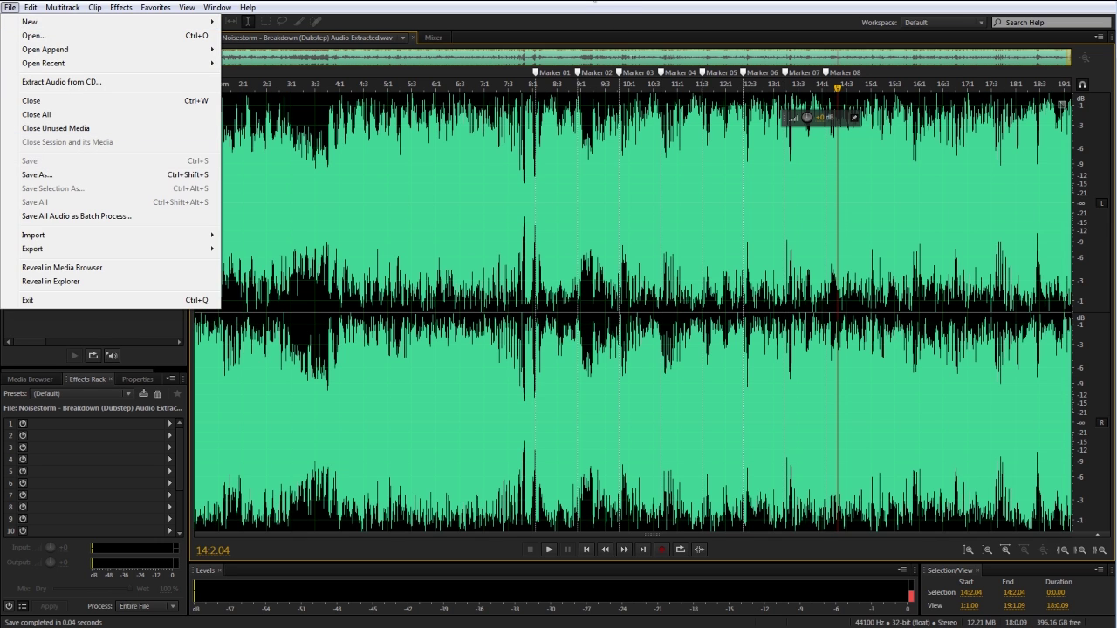
pyautogui.click(586, 3)
pyautogui.hotkey('alt', 'Tab')
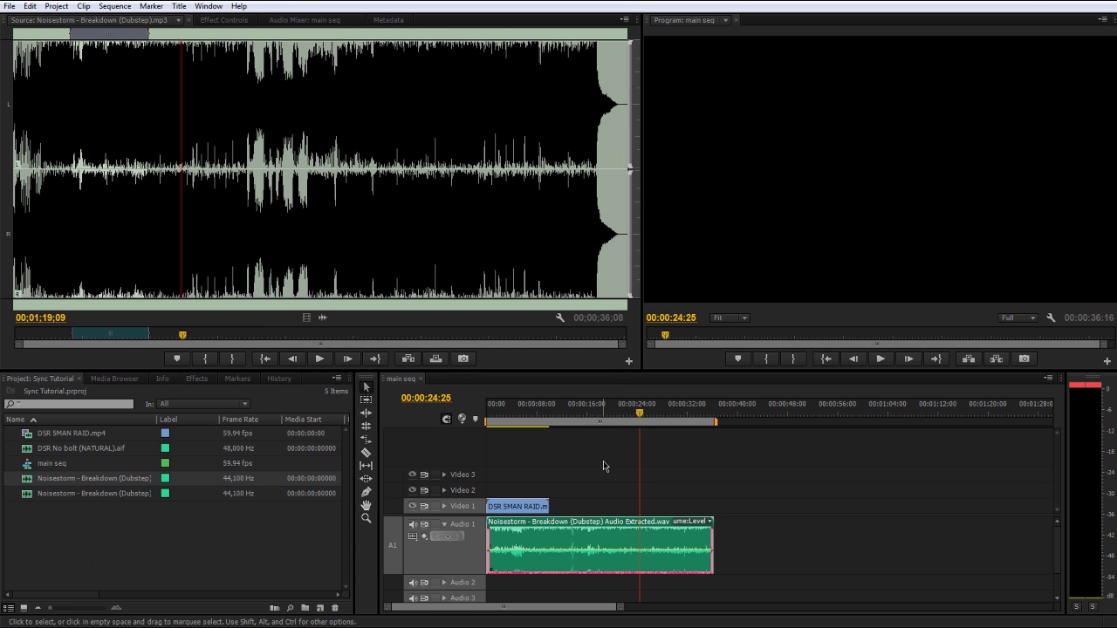
# Examine the beat markers on the Audio 1 clip up close, with the playhead placed near the first one at 00:00:14:07
pyautogui.click(581, 416)
pyautogui.press('=')
pyautogui.press('=')
pyautogui.press('=')
pyautogui.press('=')
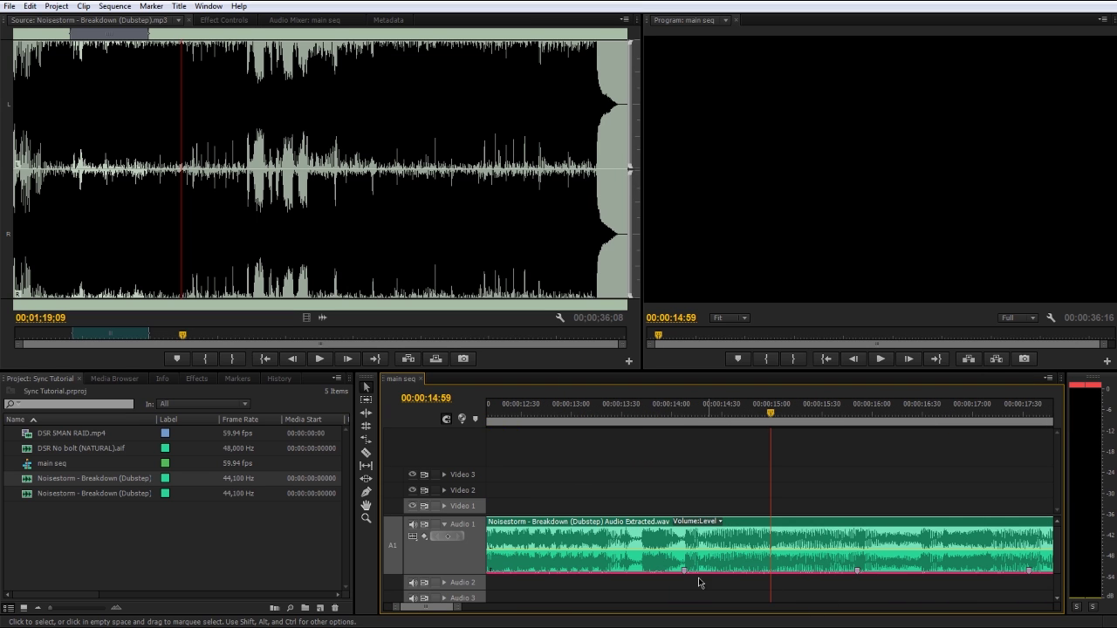
pyautogui.press('=')
pyautogui.press('=')
pyautogui.press('-')
pyautogui.click(597, 405)
pyautogui.press('=')
pyautogui.press('=')
pyautogui.press('=')
pyautogui.press('=')
pyautogui.press('-')
pyautogui.press('-')
pyautogui.press('-')
pyautogui.press('-')
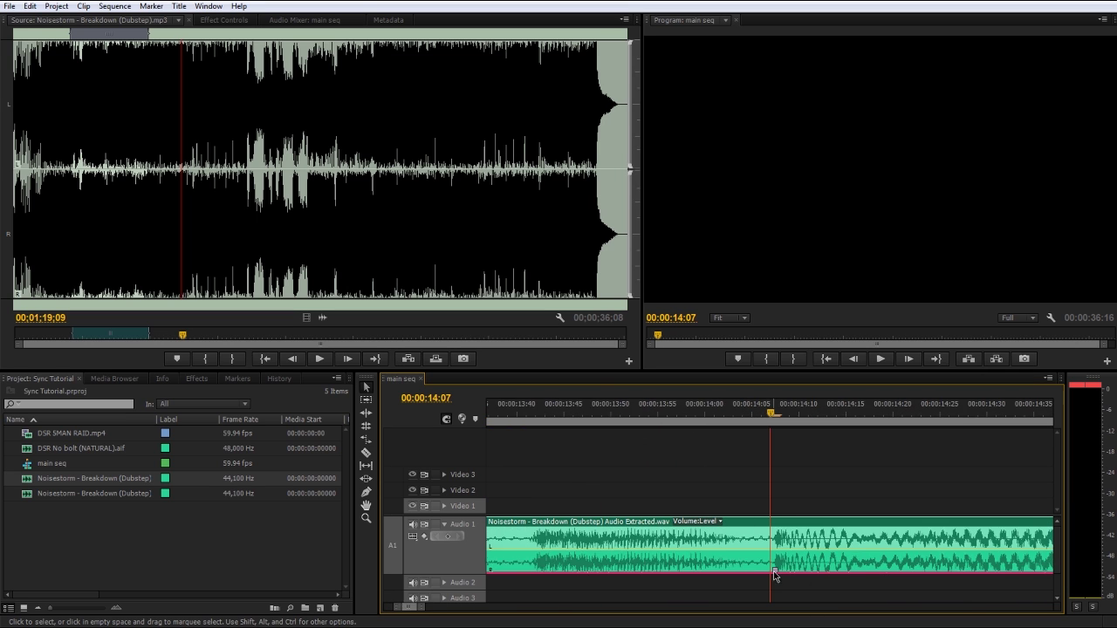
# Move the DSR SMAN RAID.mp4 clip on Video 1 to start at about 00:00:11:00, spanning the first beat markers
pyautogui.press('-')
pyautogui.press('-')
pyautogui.press('-')
pyautogui.press('-')
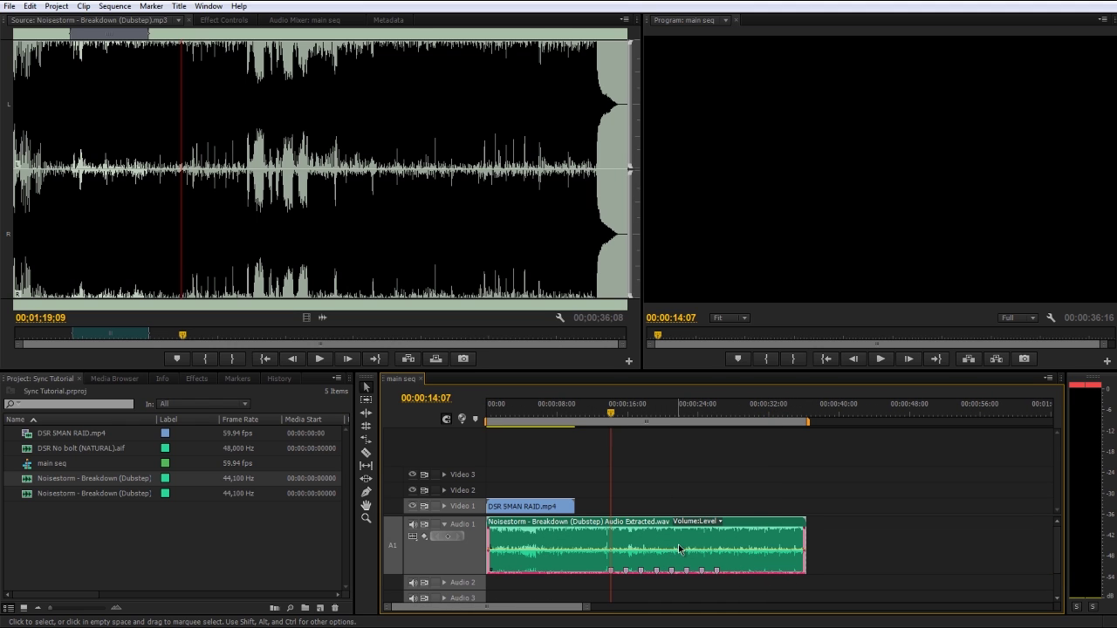
pyautogui.click(643, 537)
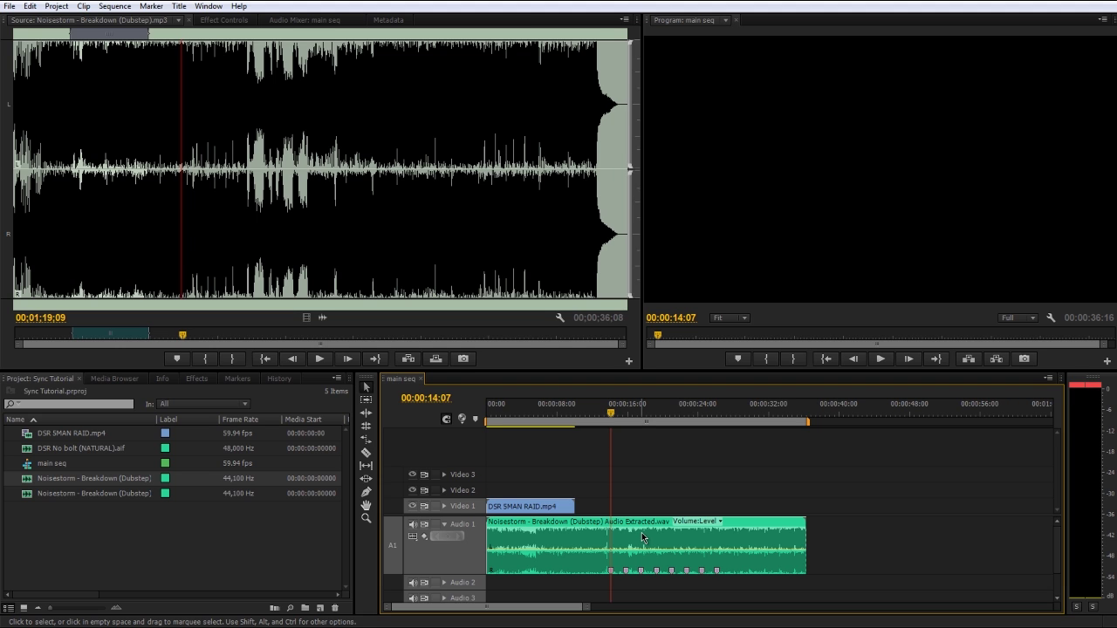
pyautogui.moveTo(524, 509); pyautogui.dragTo(618, 516)
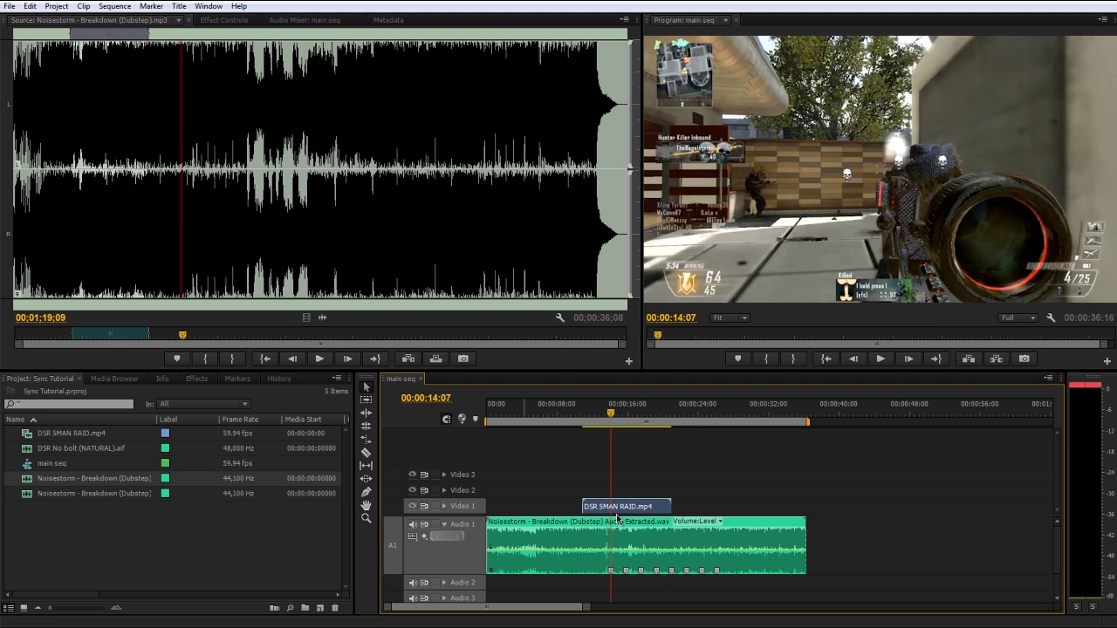
# Mute Audio 1 and play the gameplay clip from its start to the first shot
pyautogui.press('=')
pyautogui.press('=')
pyautogui.press('-')
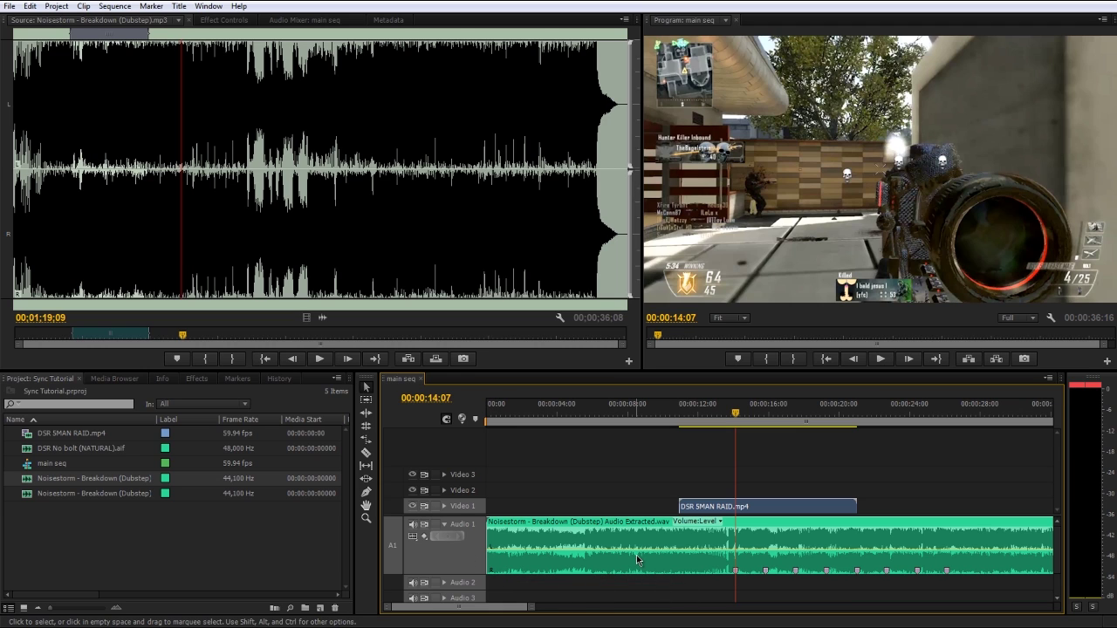
pyautogui.scroll(-2, 532, 536)
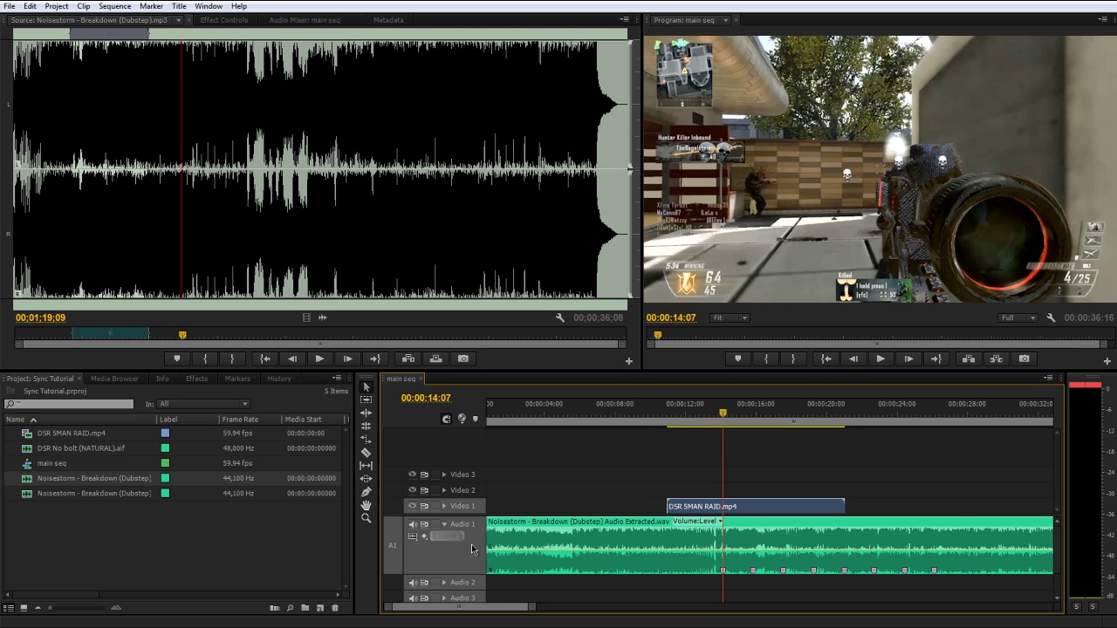
pyautogui.scroll(-1, 480, 589)
pyautogui.scroll(1, 481, 591)
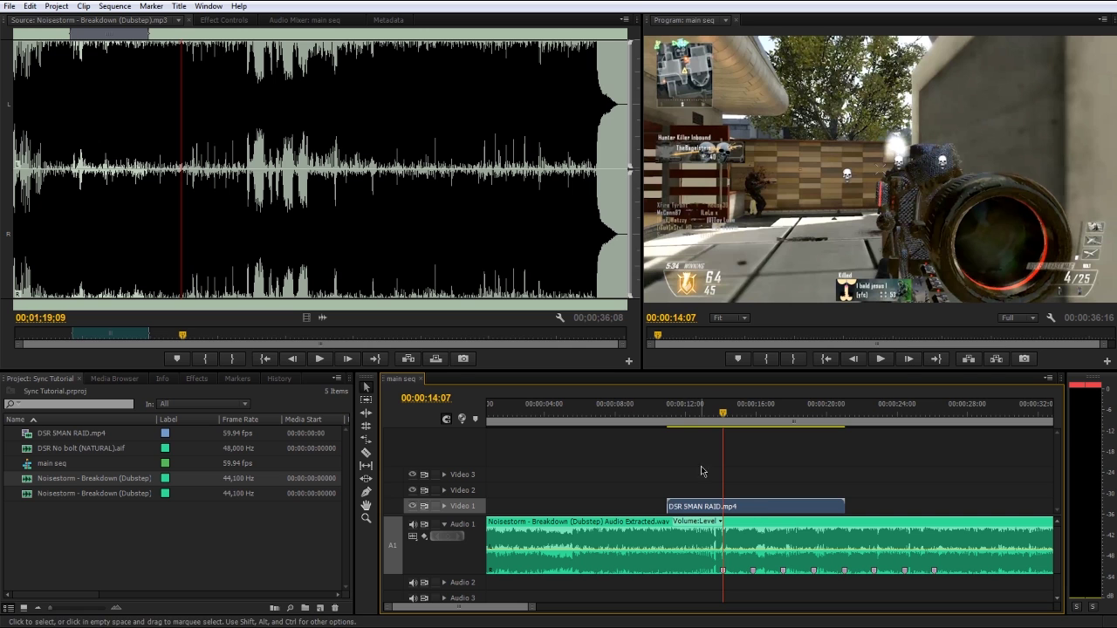
pyautogui.click(665, 413)
pyautogui.press('space')
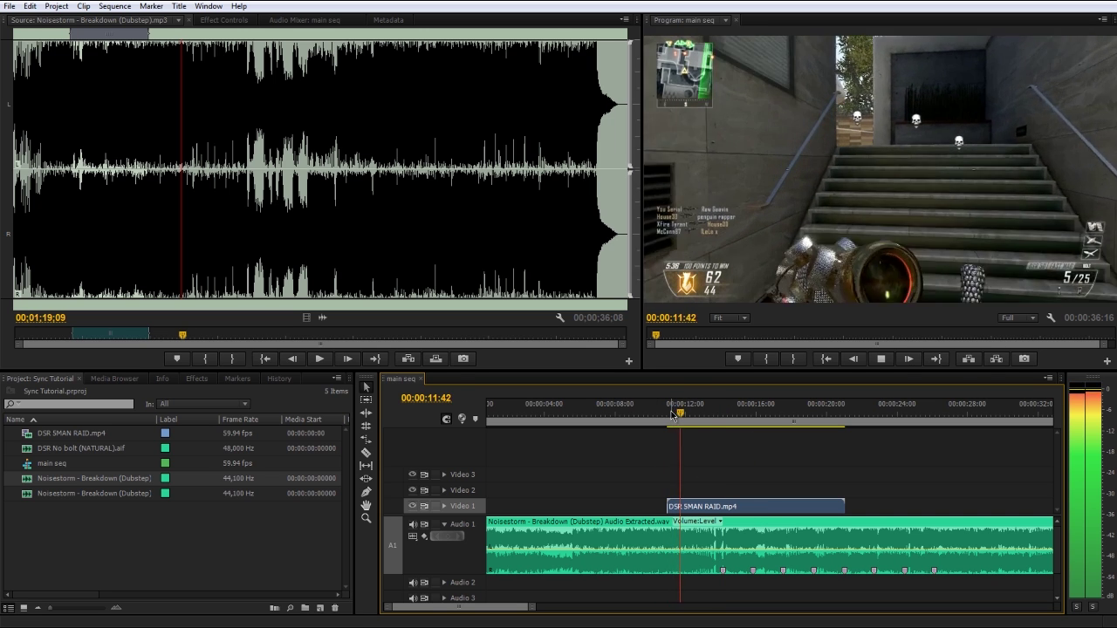
pyautogui.press('space')
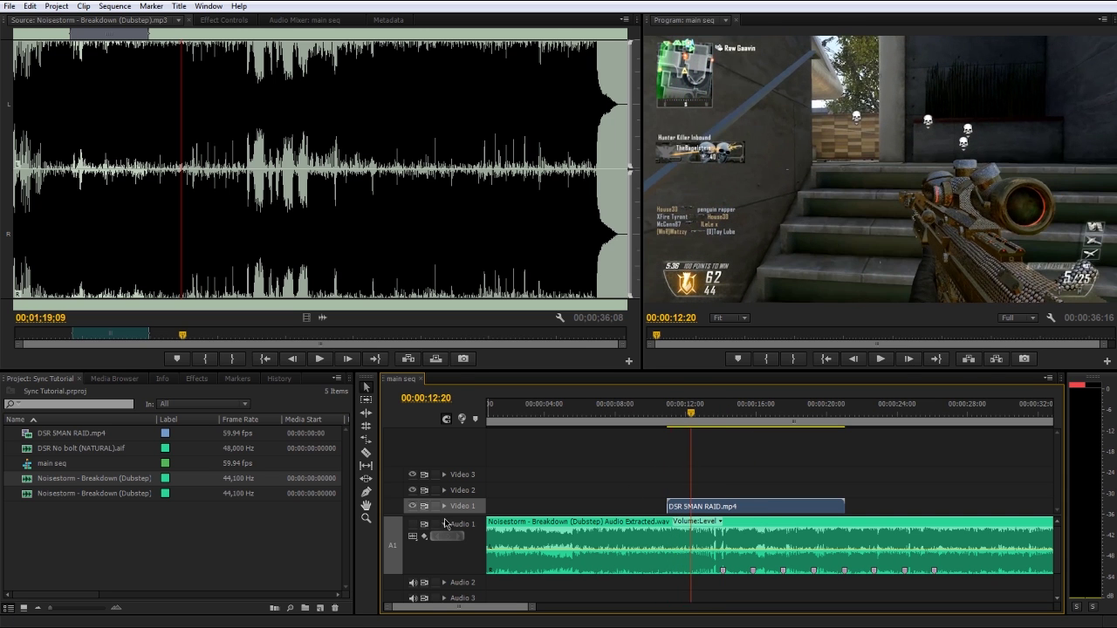
pyautogui.press('space')
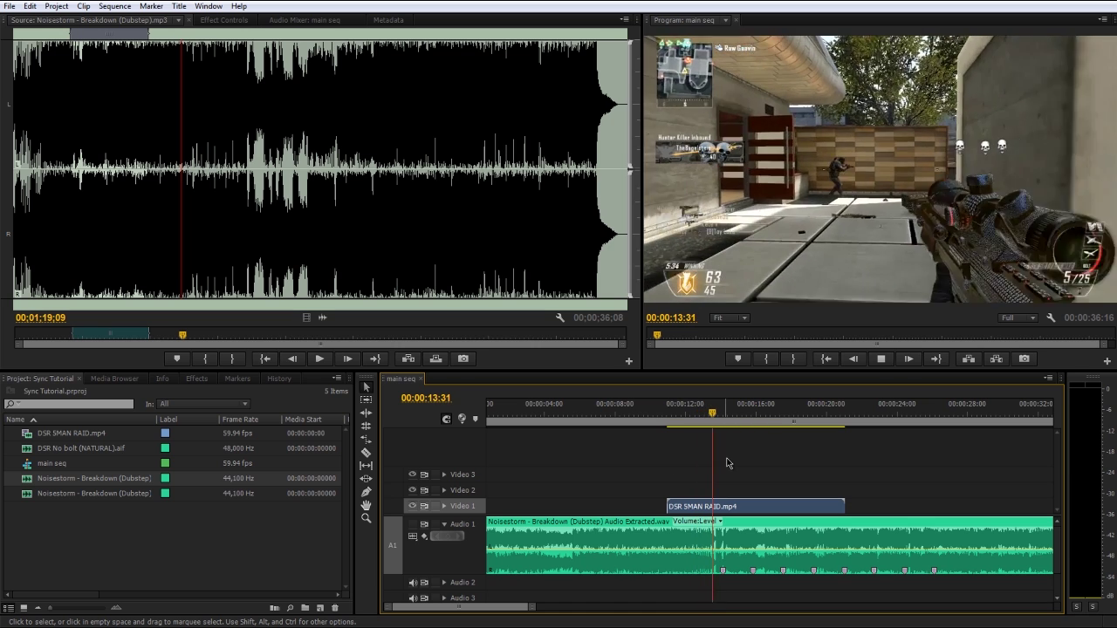
pyautogui.press('space')
# Step frame by frame to the first shot at 00:00:13:55 and split the gameplay clip there
pyautogui.scroll(1, 729, 421)
pyautogui.press('=')
pyautogui.press('=')
pyautogui.press('=')
pyautogui.moveTo(771, 415); pyautogui.dragTo(776, 417)
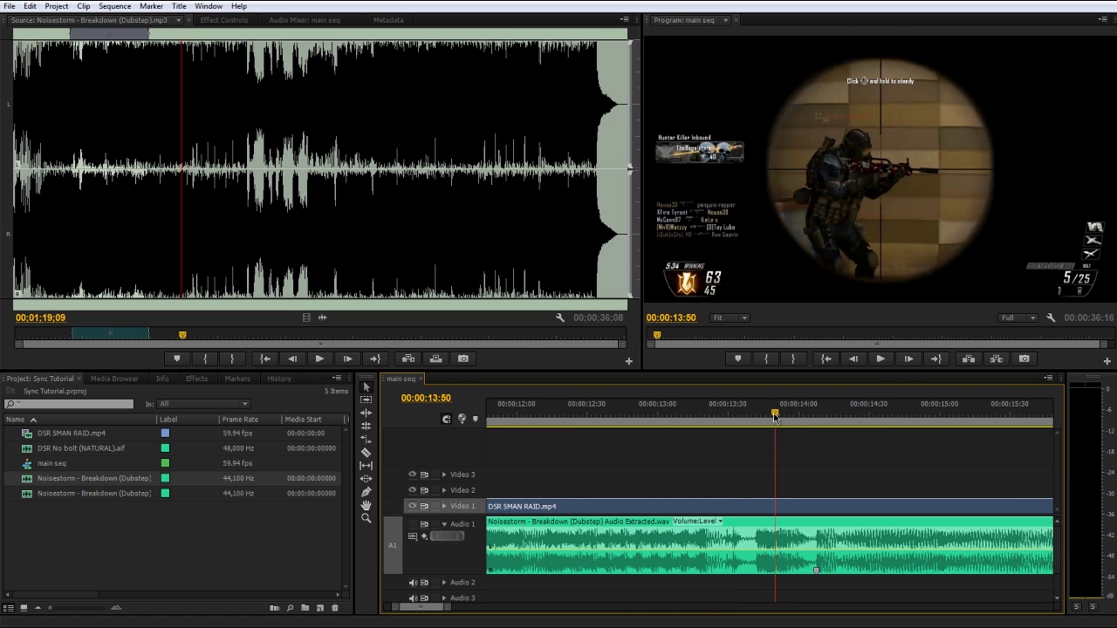
pyautogui.press('Right')
pyautogui.press('Right')
pyautogui.press('Right')
pyautogui.press('Right')
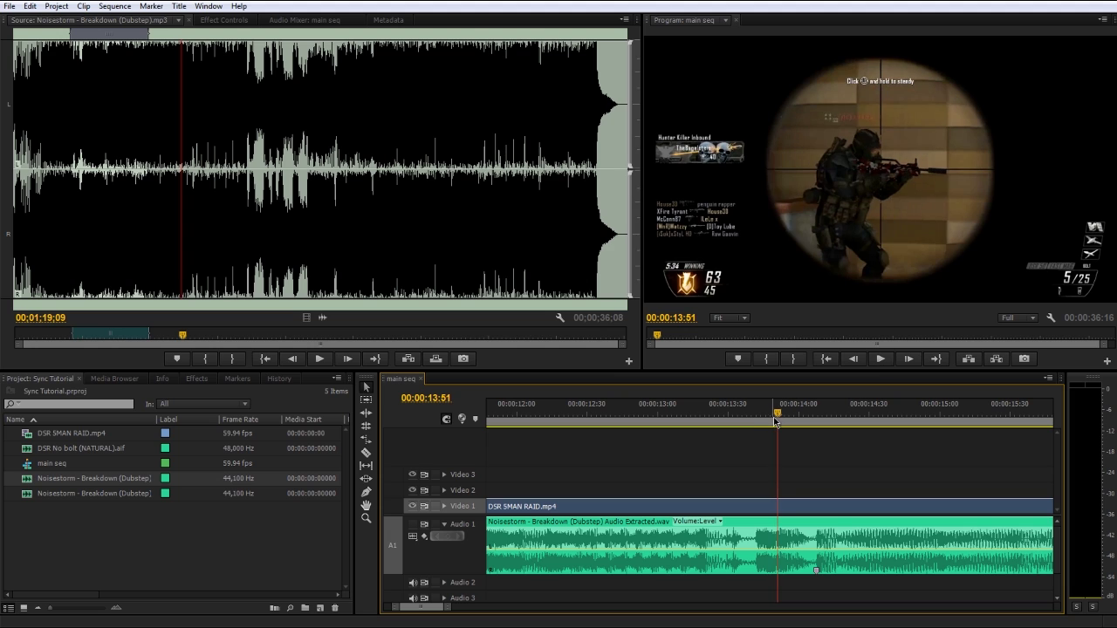
pyautogui.press('Right')
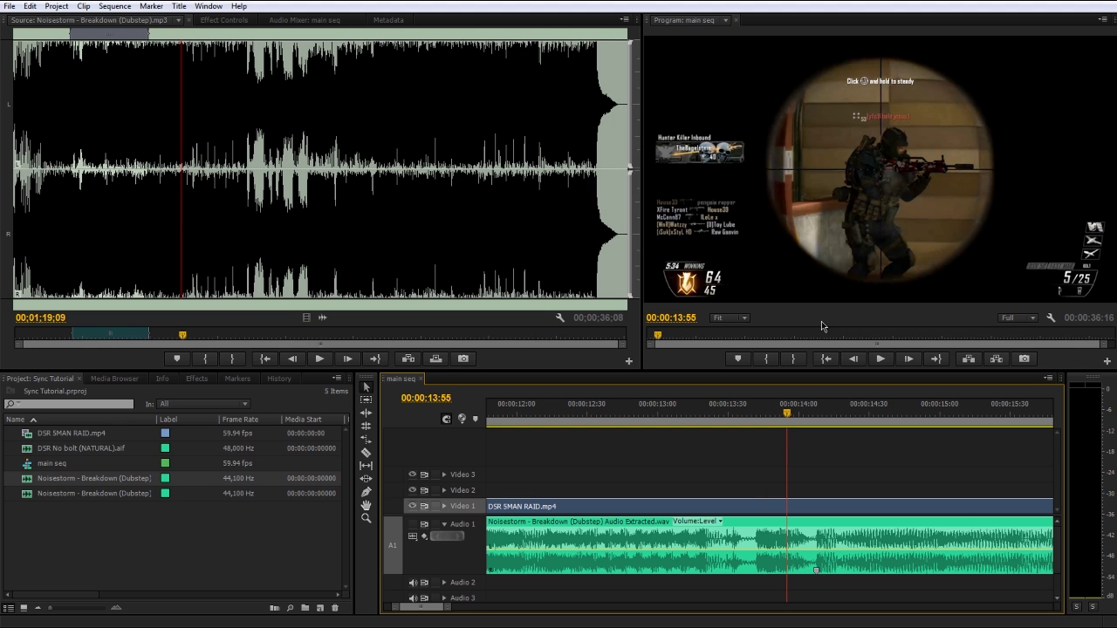
pyautogui.hotkey('ctrl', 'k')
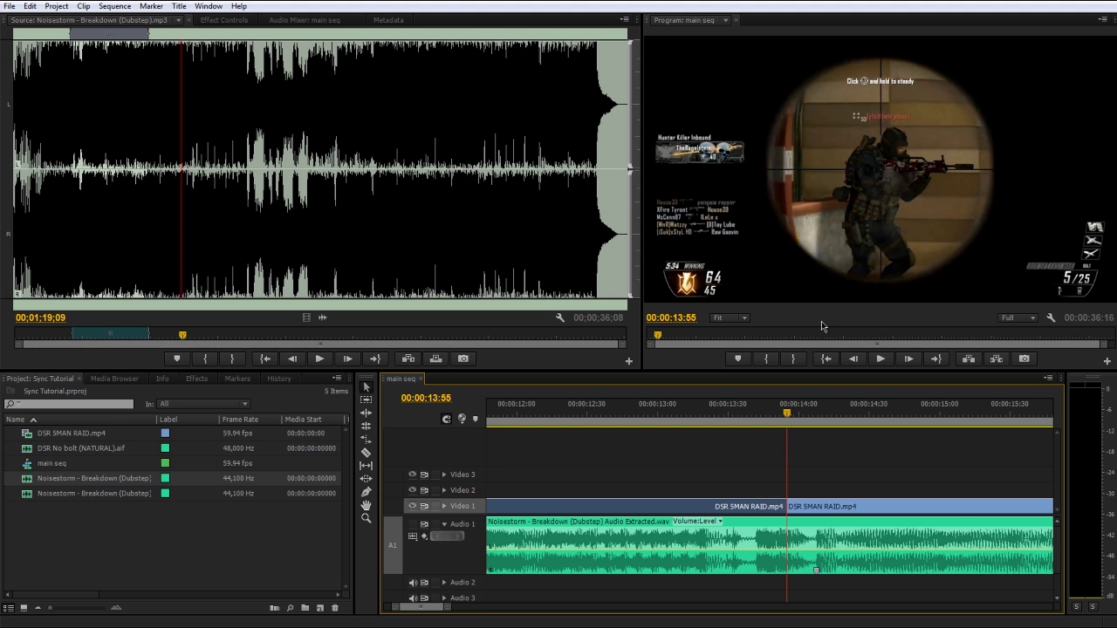
# Play on to the second shot and split the gameplay clip at 00:00:15:10
pyautogui.press('space')
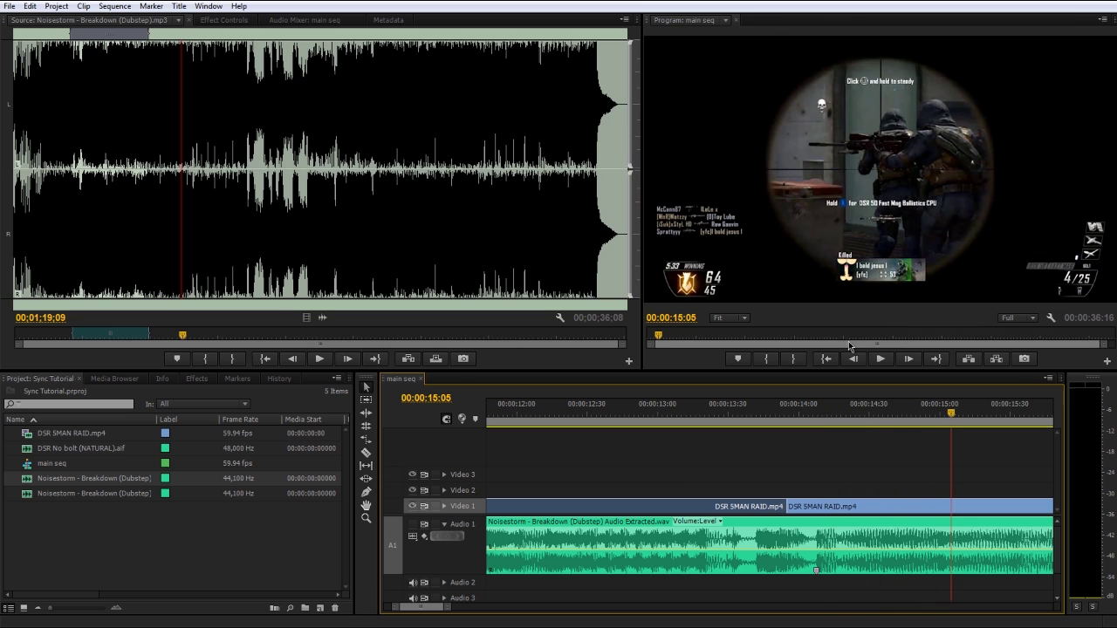
pyautogui.press('Right')
pyautogui.press('Right')
pyautogui.press('Right')
pyautogui.press('Right')
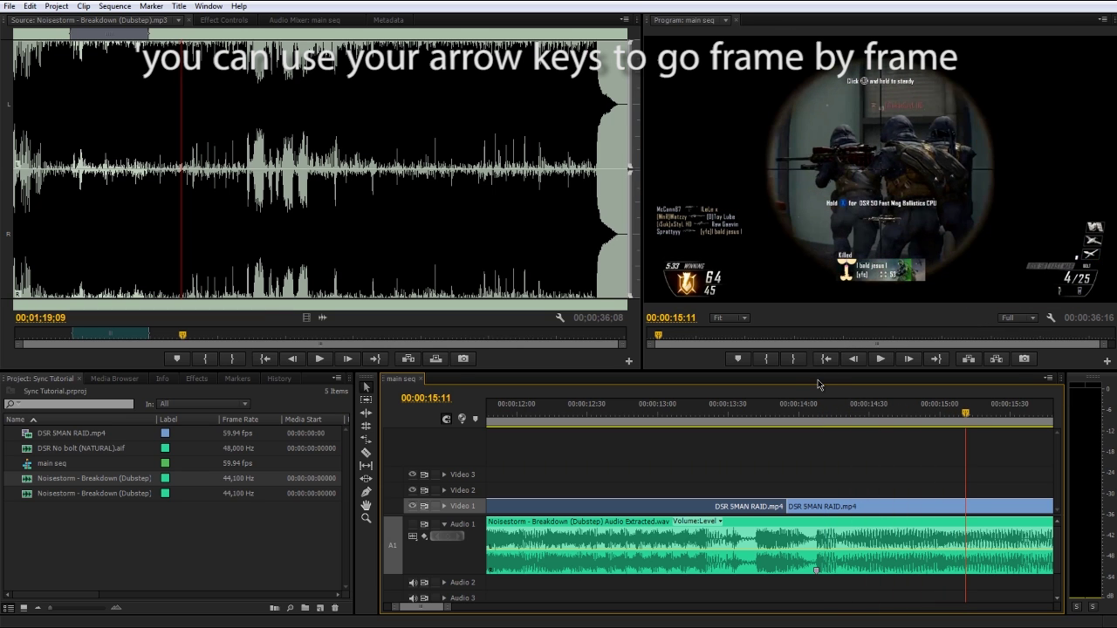
pyautogui.press('Right')
pyautogui.hotkey('ctrl', 'k')
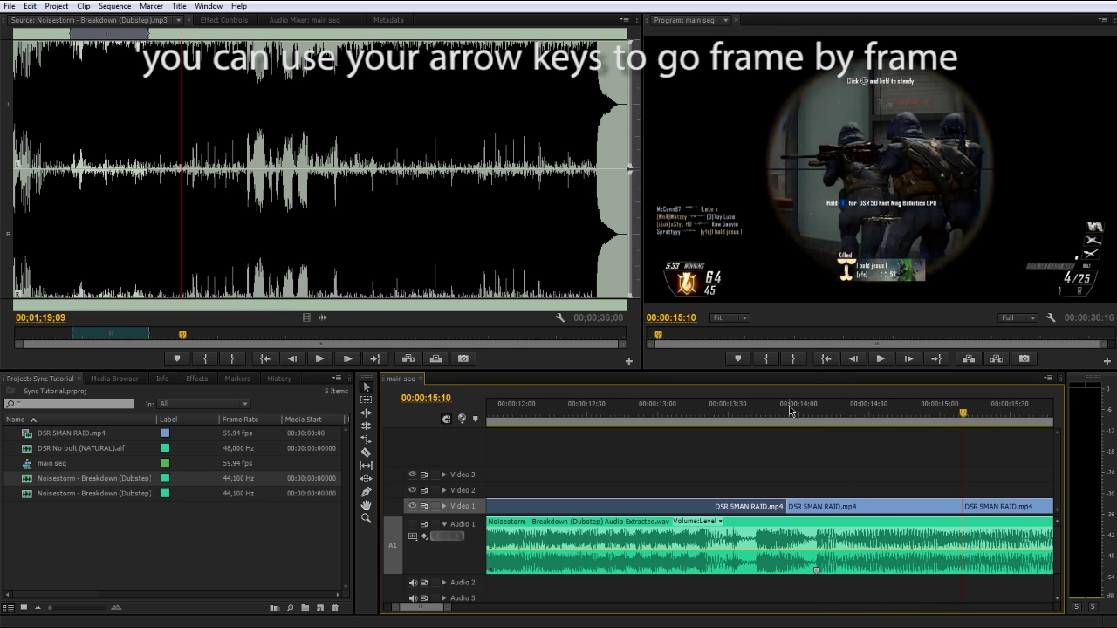
# Play on to the third shot, find its exact frame, and split the gameplay clip at 00:00:16:24
pyautogui.press('-')
pyautogui.press('-')
pyautogui.press('space')
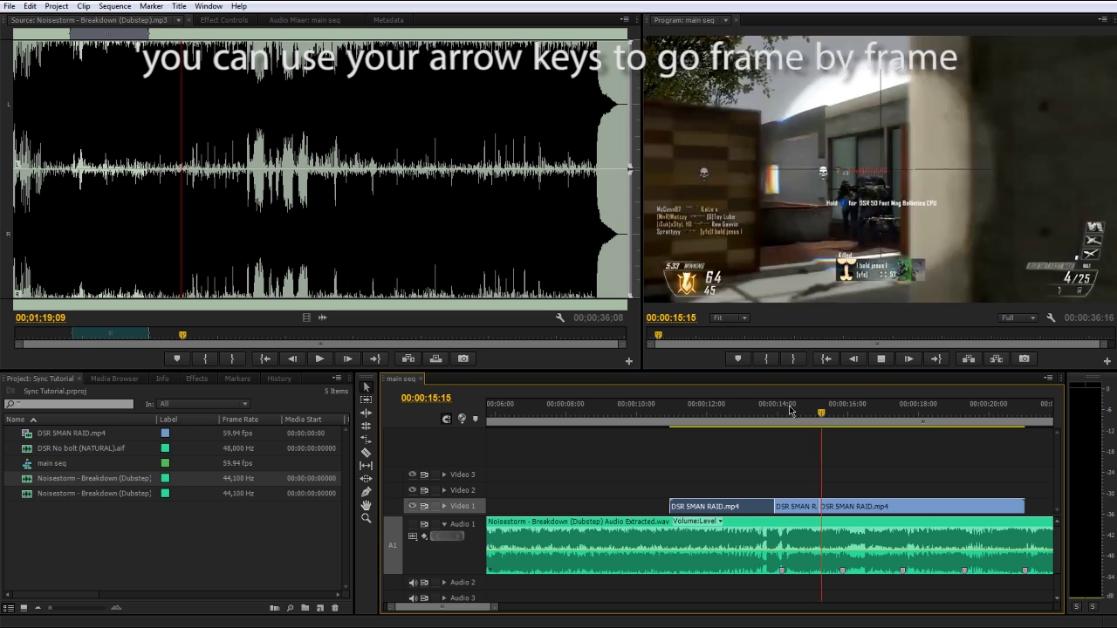
pyautogui.press('space')
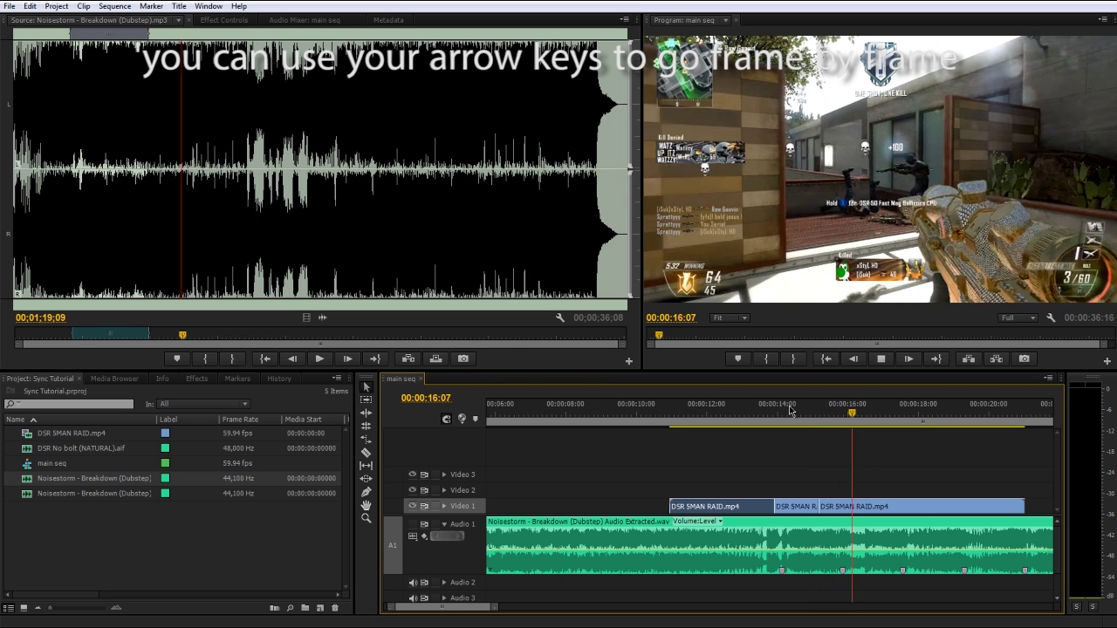
pyautogui.press('space')
pyautogui.press('Left')
pyautogui.press('Left')
pyautogui.press('Left')
pyautogui.press('Left')
pyautogui.press('Left')
pyautogui.press('Left')
pyautogui.press('Left')
pyautogui.press('Left')
pyautogui.press('Left')
pyautogui.press('Left')
pyautogui.press('Left')
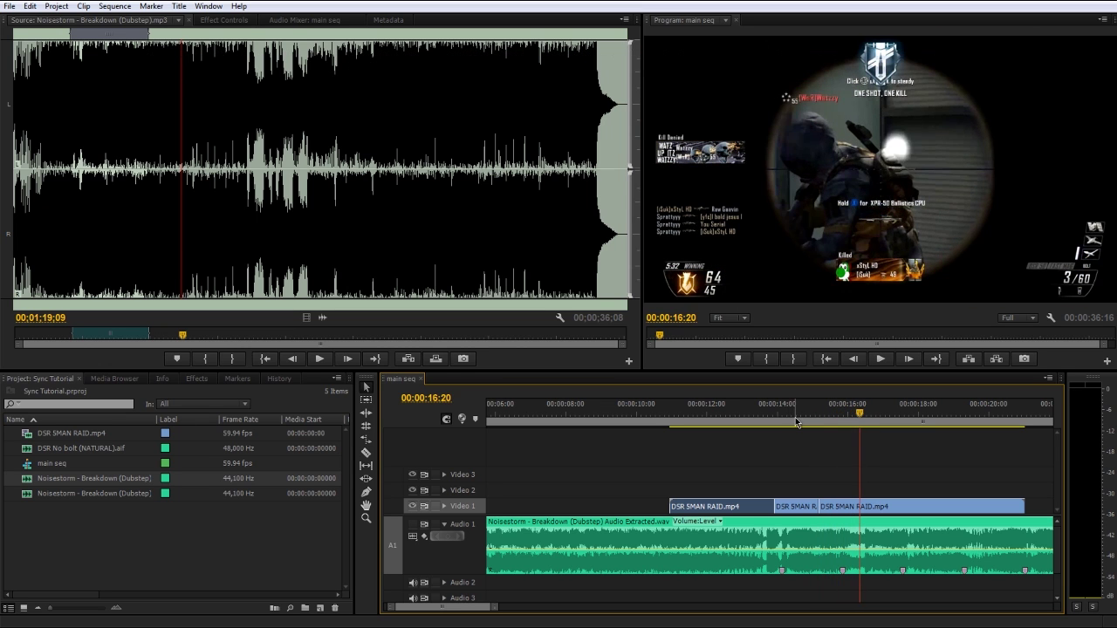
pyautogui.press('Right')
pyautogui.press('Right')
pyautogui.press('Right')
pyautogui.press('Right')
pyautogui.press('Right')
pyautogui.press('Right')
pyautogui.press('Right')
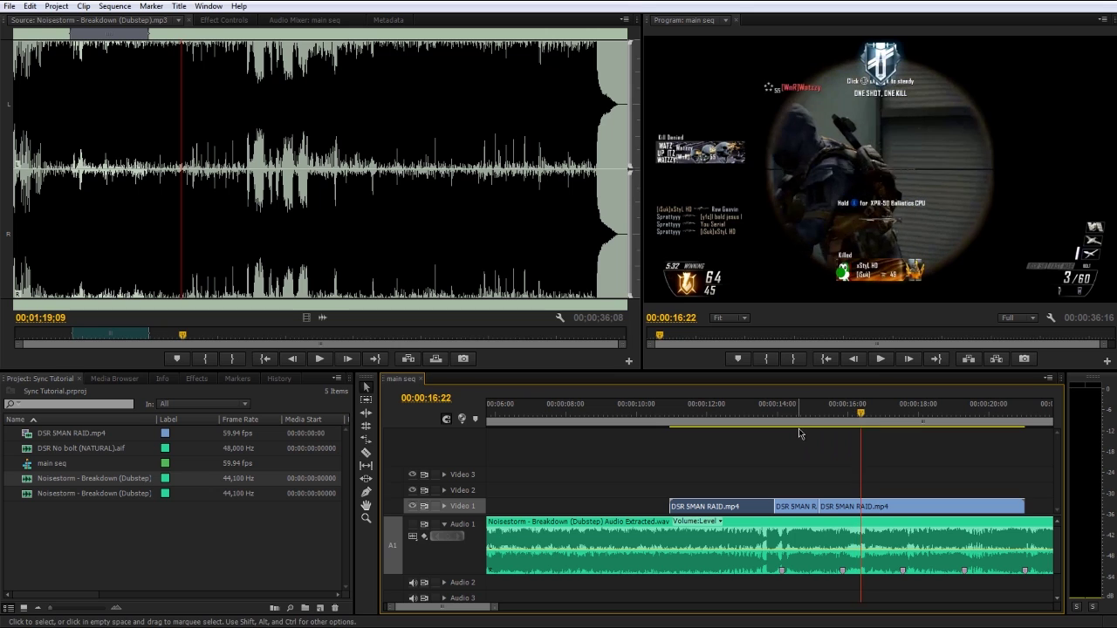
pyautogui.hotkey('ctrl', 'k')
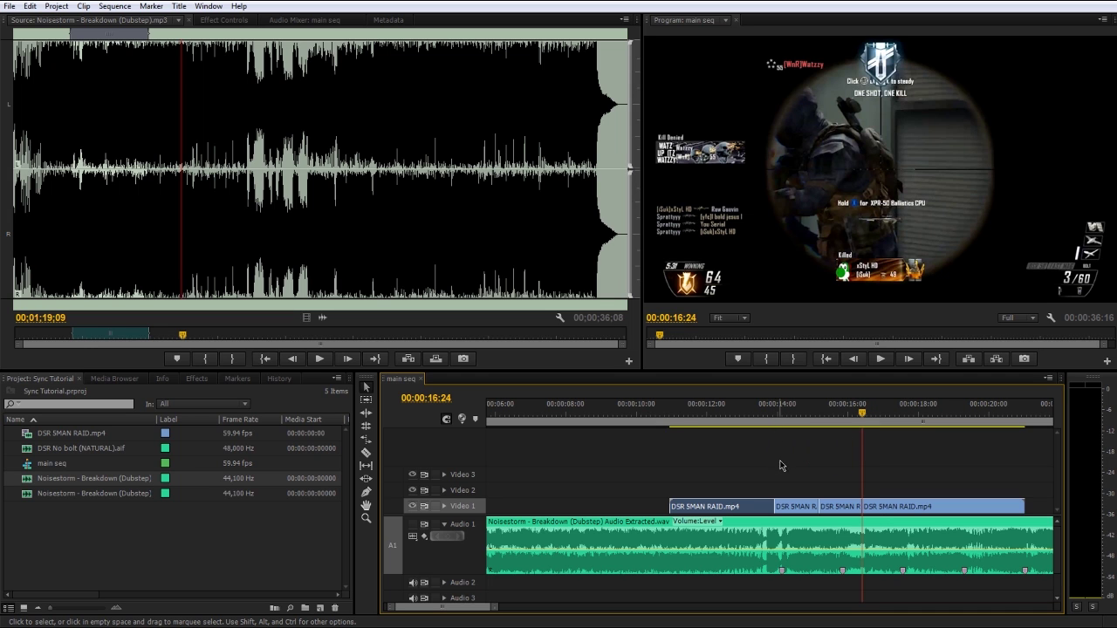
# Play the gameplay forwards and backwards between about 00:00:16:15 and 00:00:17:47 to look for the next shot
pyautogui.press('space')
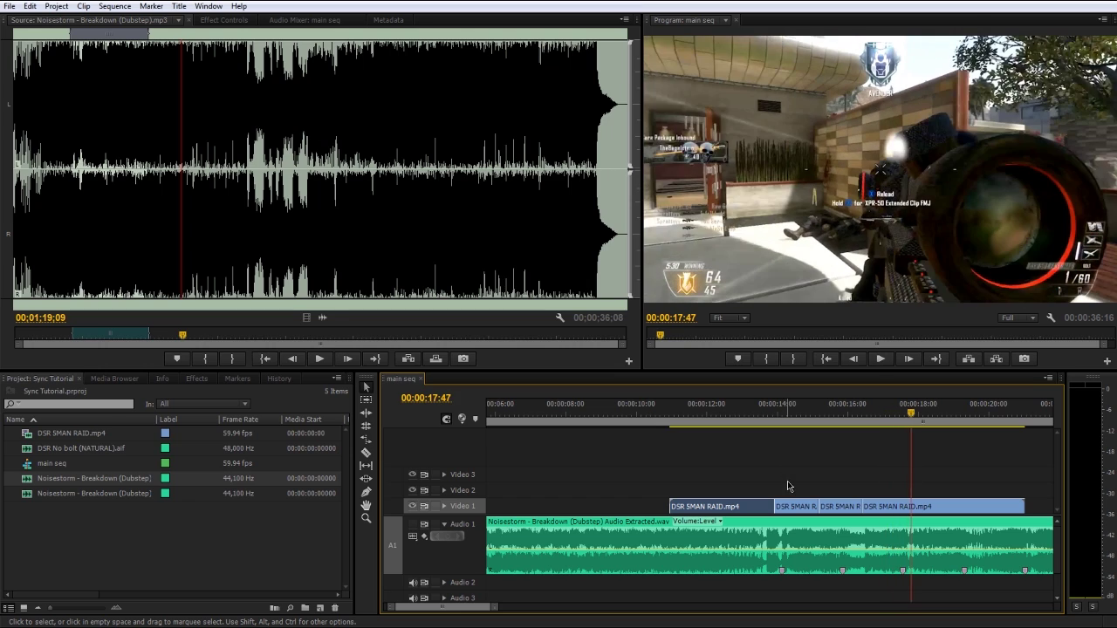
pyautogui.press('j')
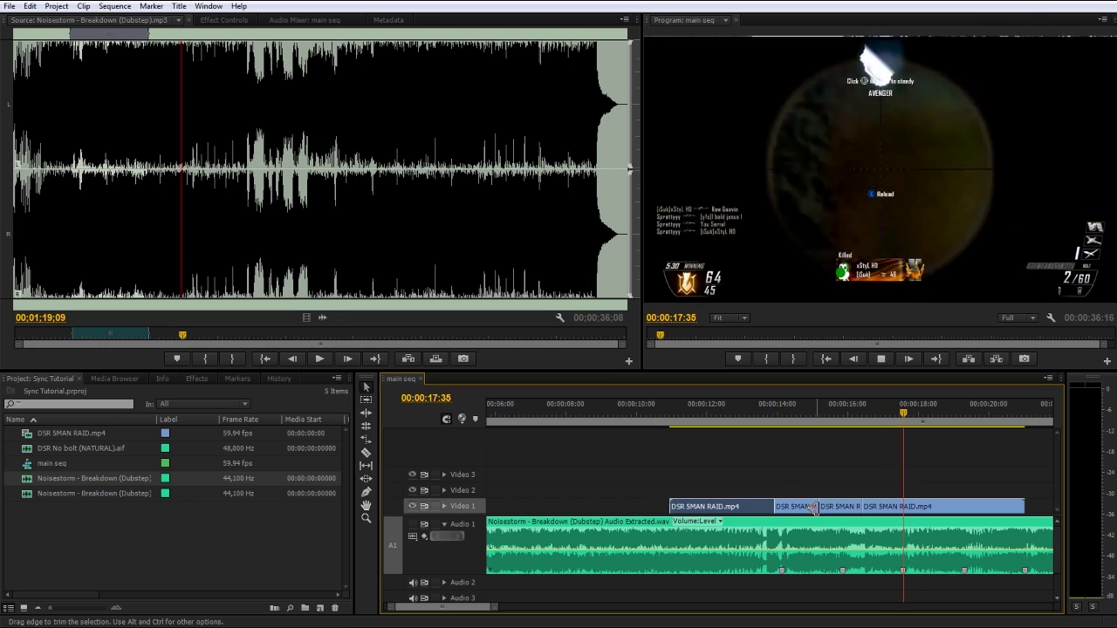
pyautogui.press('space')
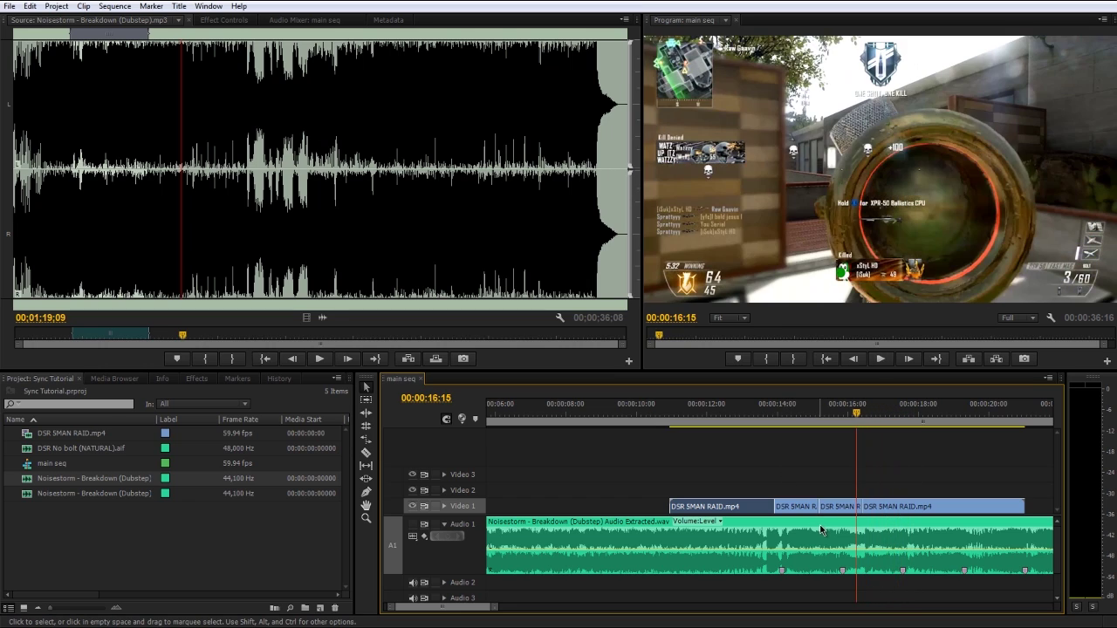
pyautogui.press('space')
pyautogui.press('space')
pyautogui.press('j')
pyautogui.press('space')
pyautogui.press('space')
pyautogui.press('space')
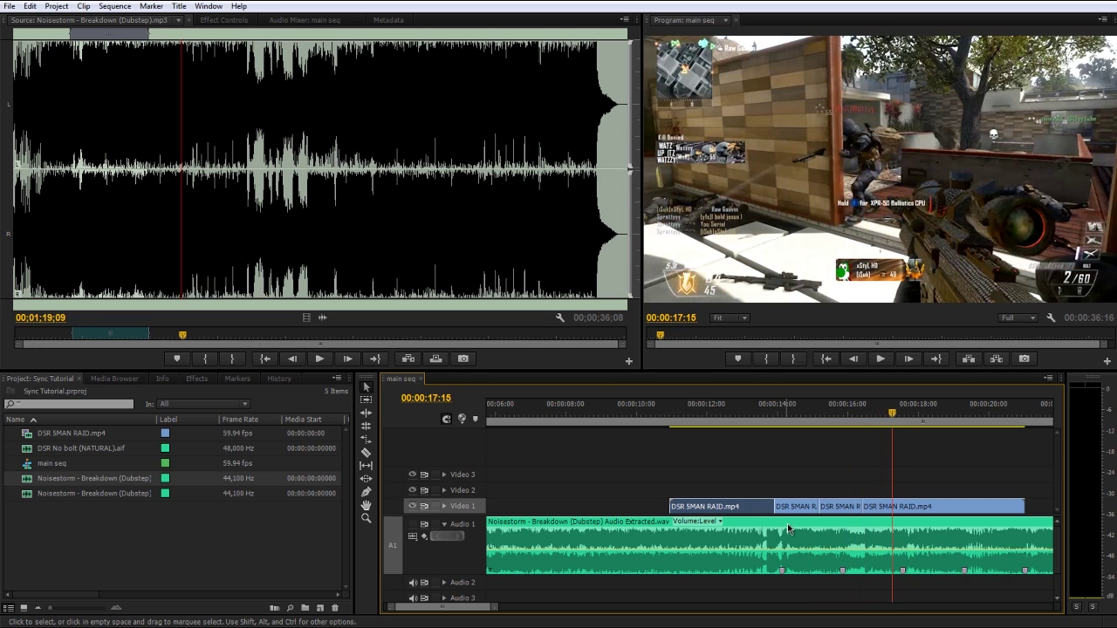
# Examine the gameplay frame by frame between 00:00:16:59 and 00:00:17:07 for the next shot
pyautogui.click(882, 412)
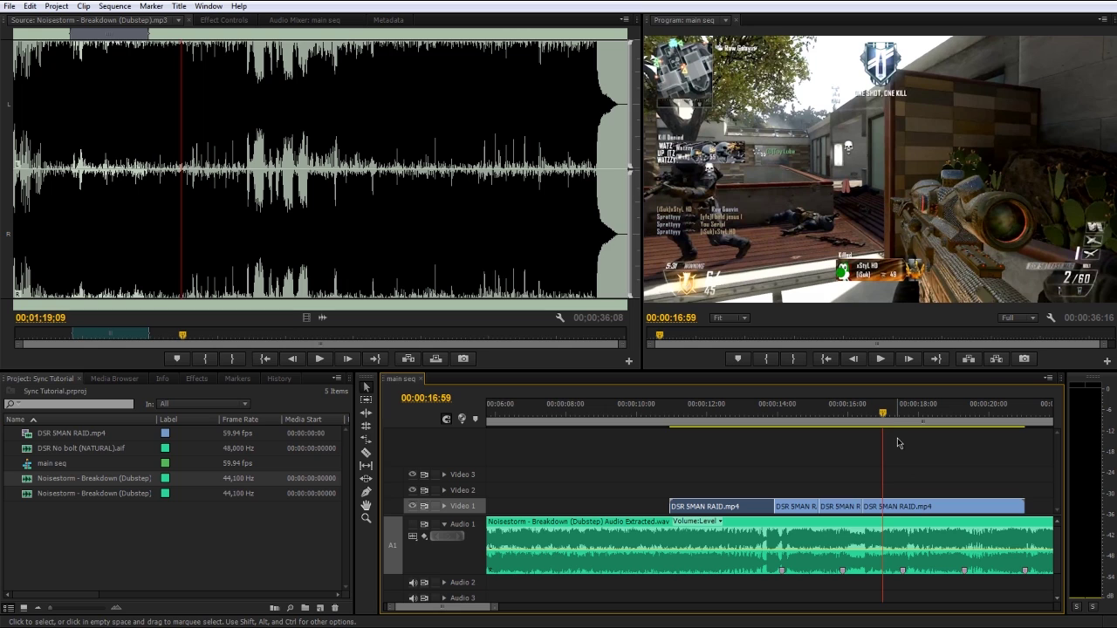
pyautogui.press('Right')
pyautogui.press('Right')
pyautogui.press('Right')
pyautogui.press('Right')
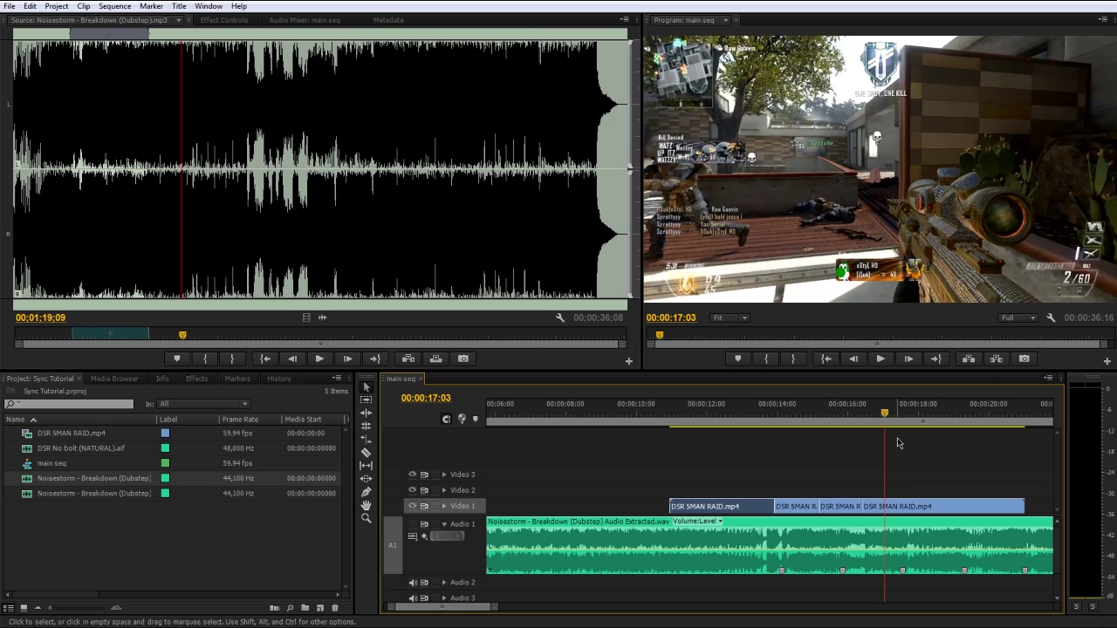
pyautogui.press('Right')
pyautogui.press('Right')
pyautogui.press('Right')
pyautogui.press('Right')
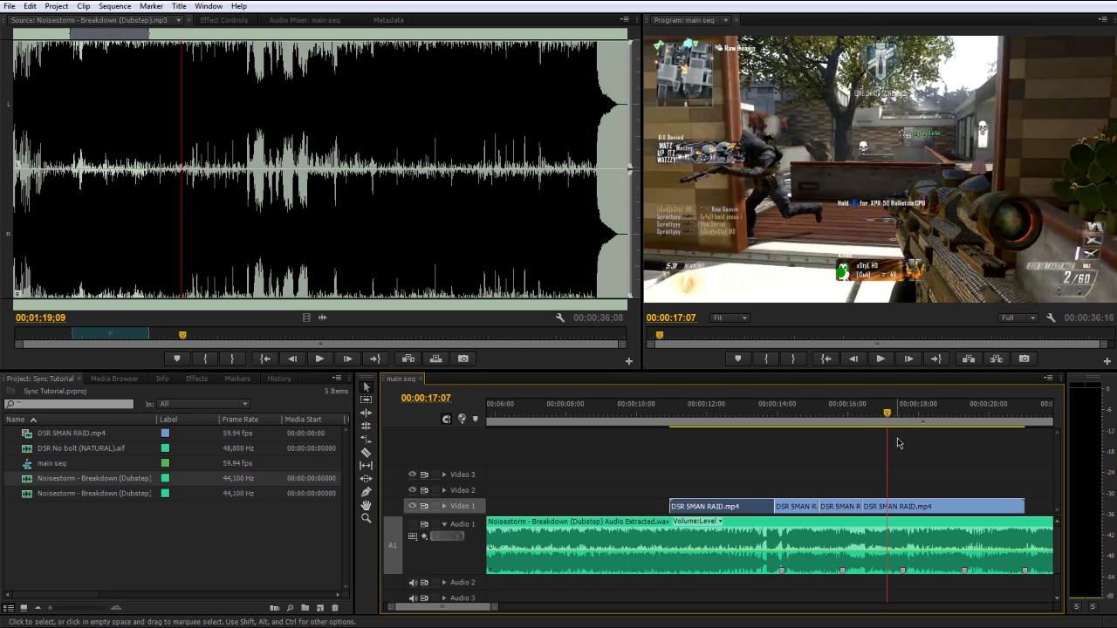
pyautogui.press('Left')
pyautogui.press('Left')
pyautogui.press('Left')
pyautogui.press('Left')
pyautogui.press('Left')
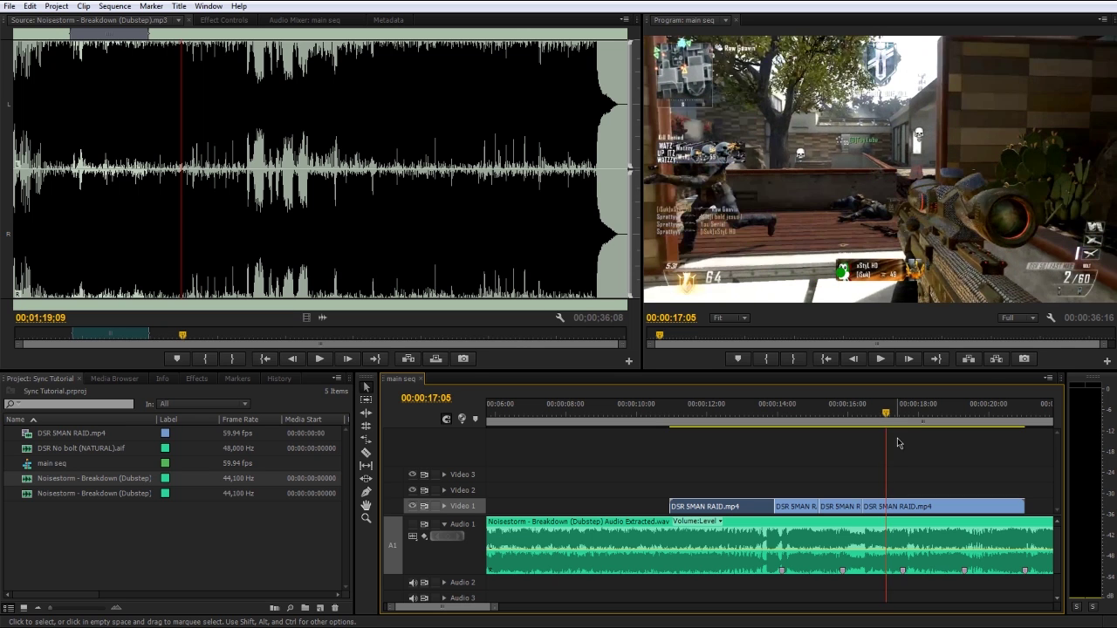
pyautogui.press('Left')
# Find the exact frame of the fourth shot, split the gameplay clip at 00:00:17:37, and play onward
pyautogui.moveTo(869, 410); pyautogui.dragTo(898, 409)
pyautogui.press('space')
pyautogui.press('space')
pyautogui.press('Left')
pyautogui.press('Left')
pyautogui.press('Left')
pyautogui.press('Left')
pyautogui.press('Left')
pyautogui.press('Left')
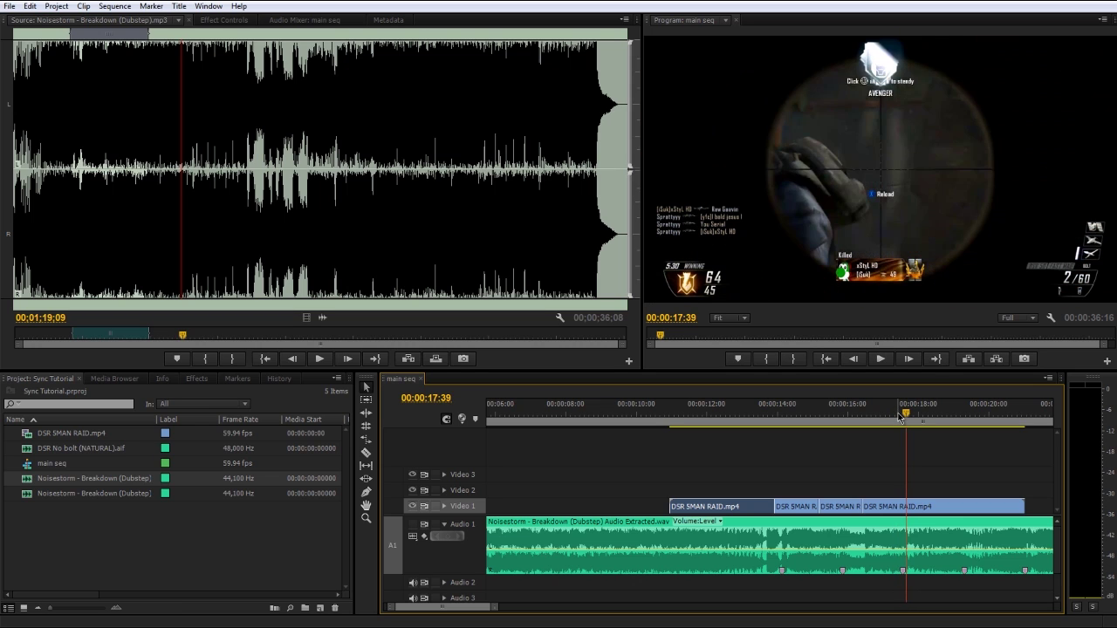
pyautogui.press('Right')
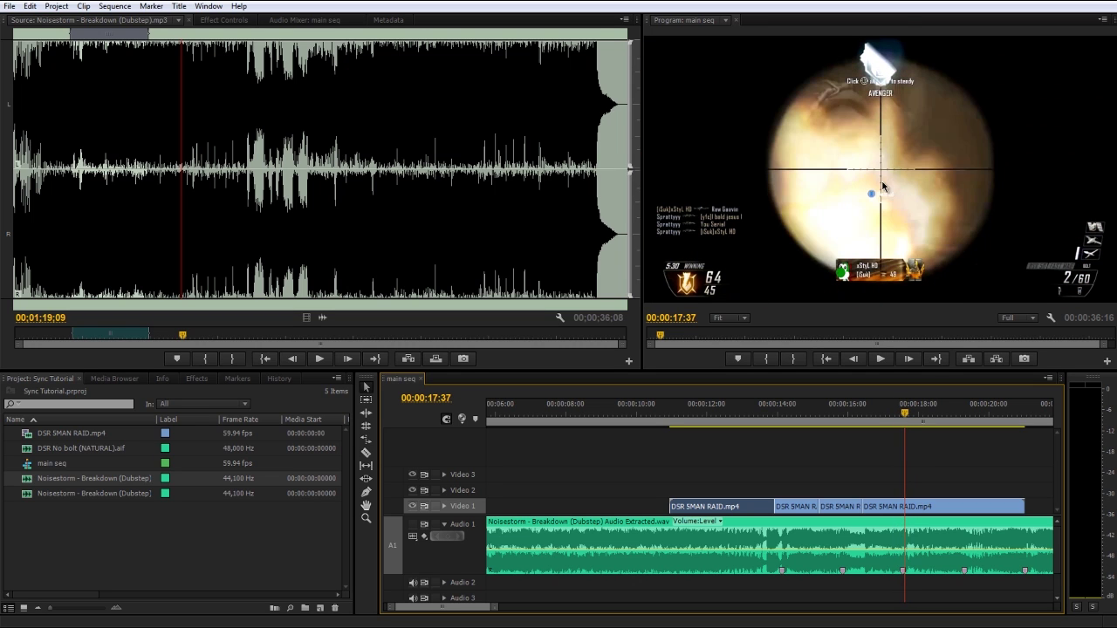
pyautogui.hotkey('ctrl', 'k')
pyautogui.press('space')
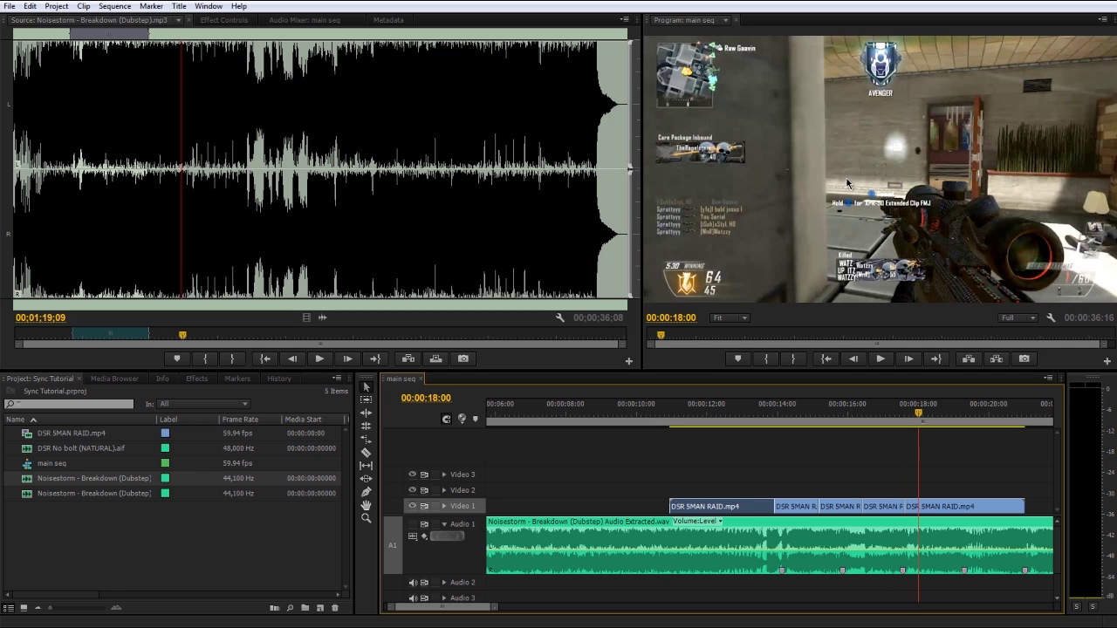
# Delete all the gameplay clip pieces from Video 1 and open the original DSR SMAN RAID.mp4 in the Source Monitor
pyautogui.moveTo(746, 478); pyautogui.dragTo(955, 515)
pyautogui.press('Delete')
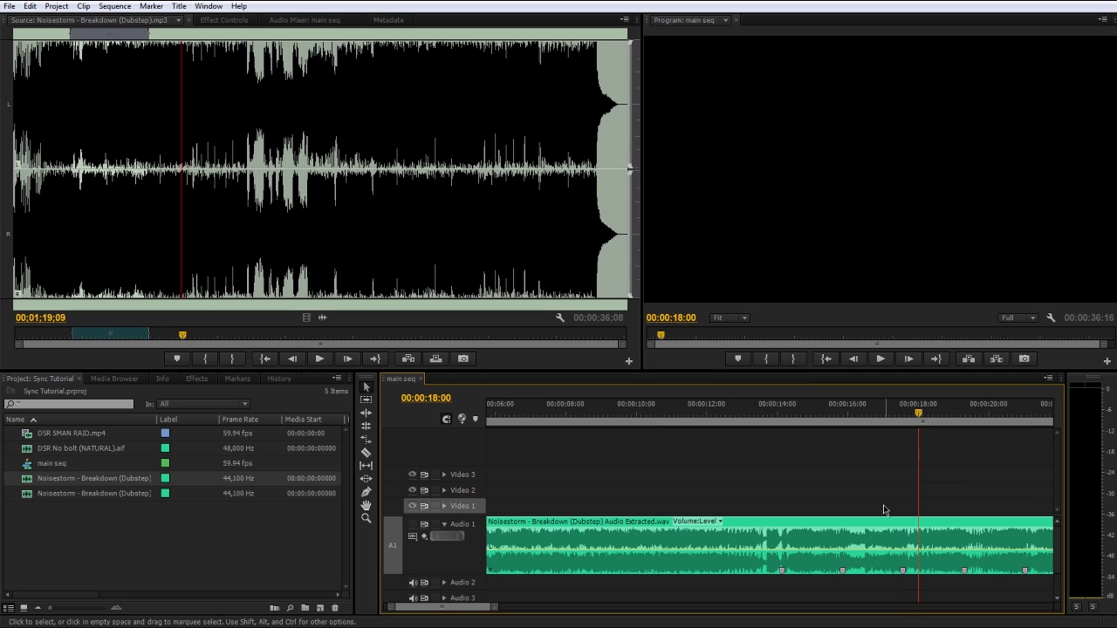
pyautogui.click(149, 581)
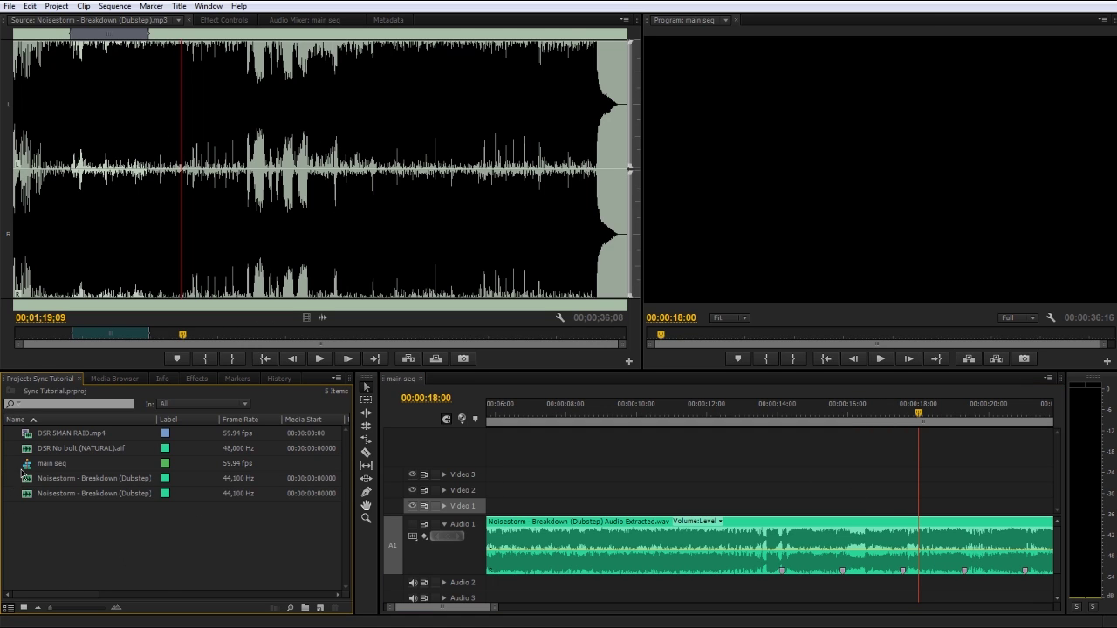
pyautogui.doubleClick(28, 437)
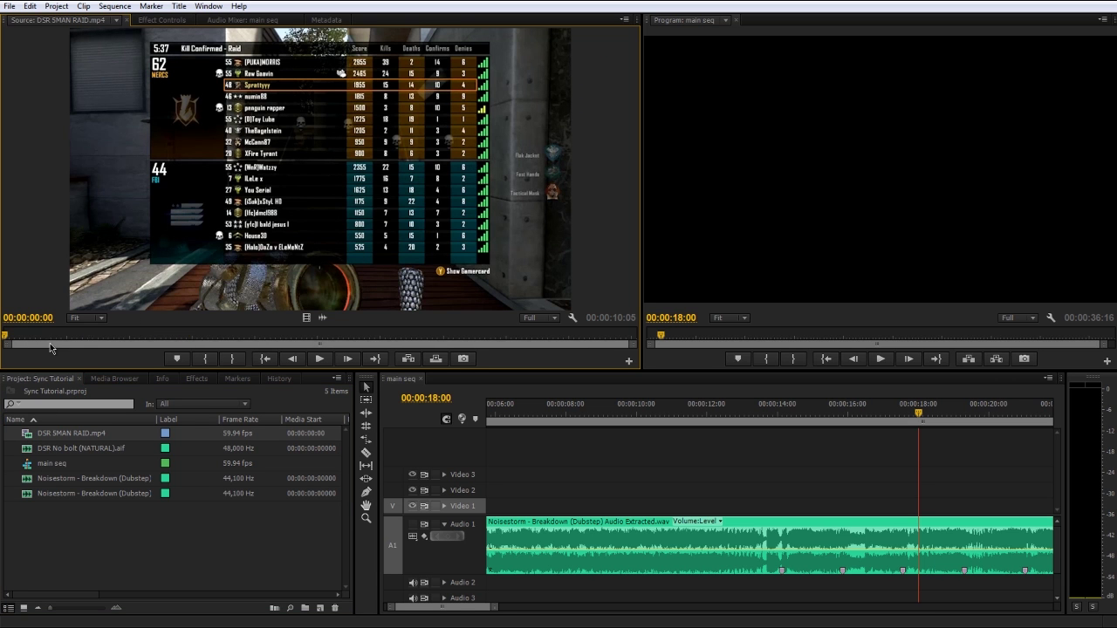
# Mark the first gameplay segment in the source clip from 00:00:01:22 to the first shot at 00:00:02:59
pyautogui.moveTo(6, 338); pyautogui.dragTo(89, 340)
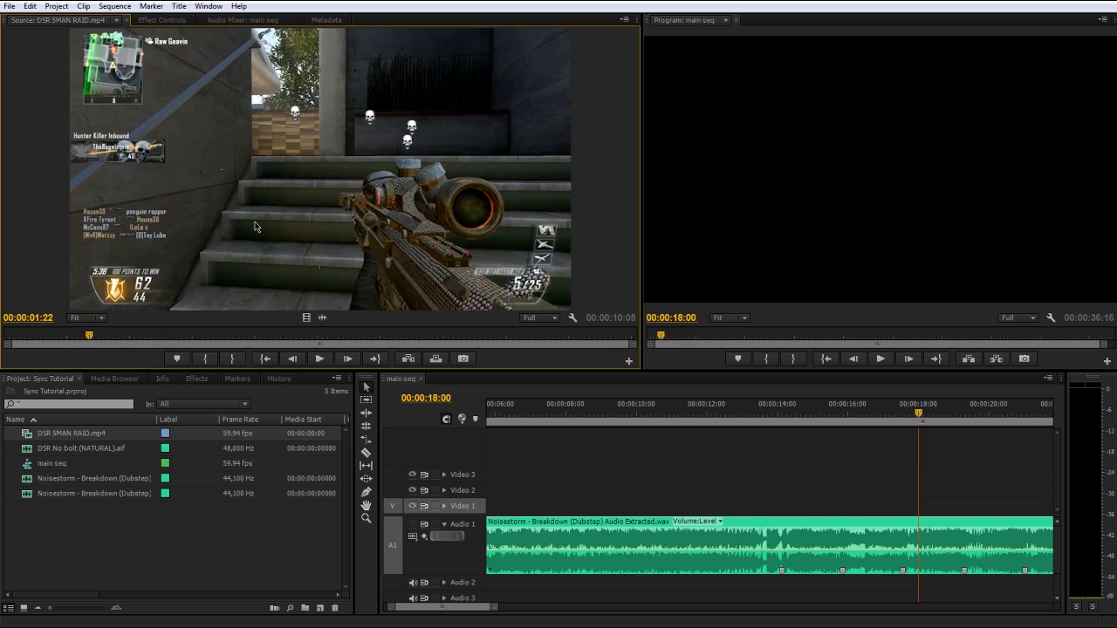
pyautogui.press('i')
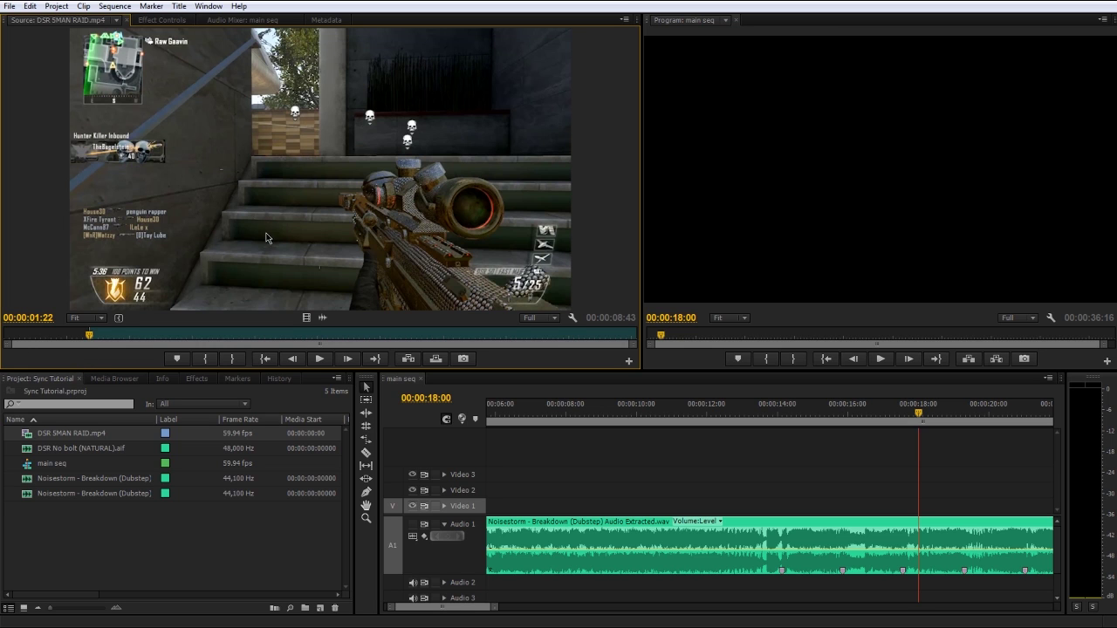
pyautogui.press('space')
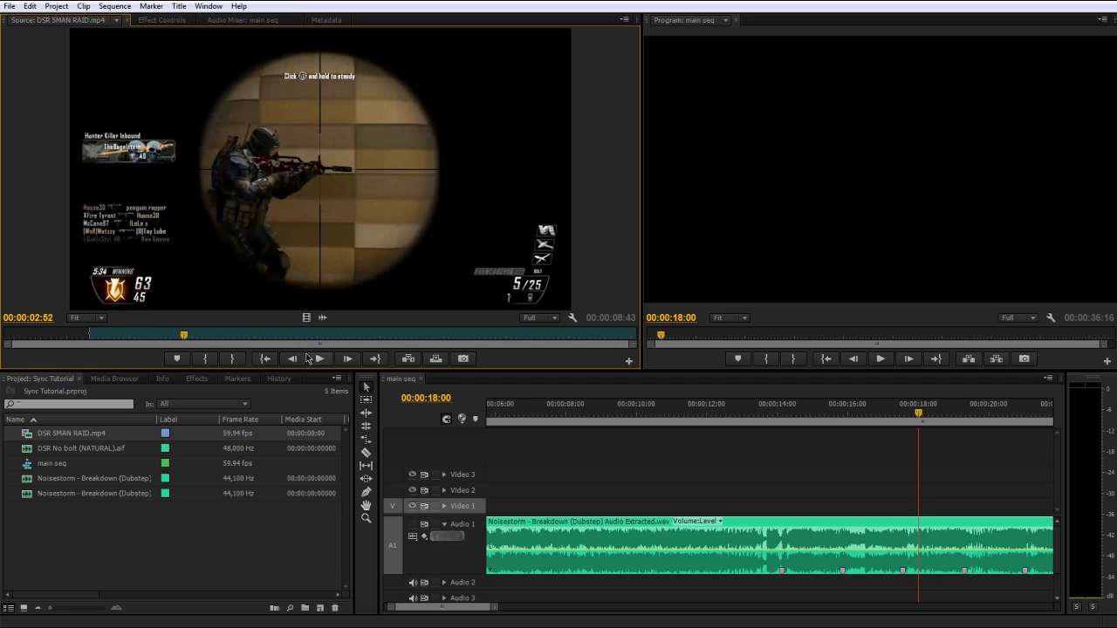
pyautogui.press('Right')
pyautogui.press('Right')
pyautogui.press('Right')
pyautogui.press('Right')
pyautogui.press('Right')
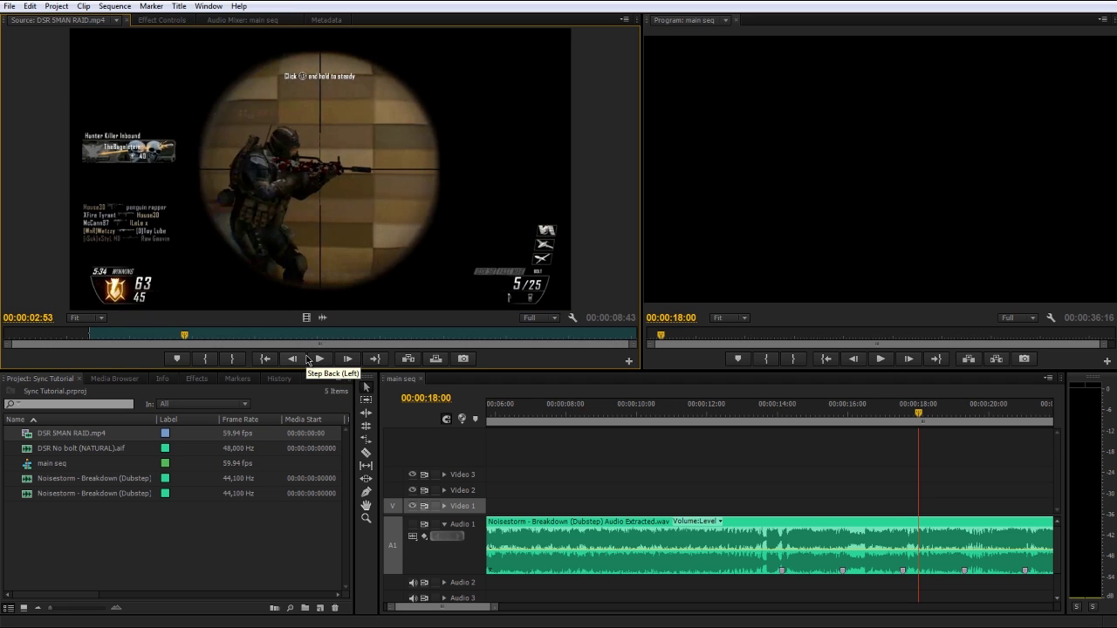
pyautogui.press('Right')
pyautogui.press('Right')
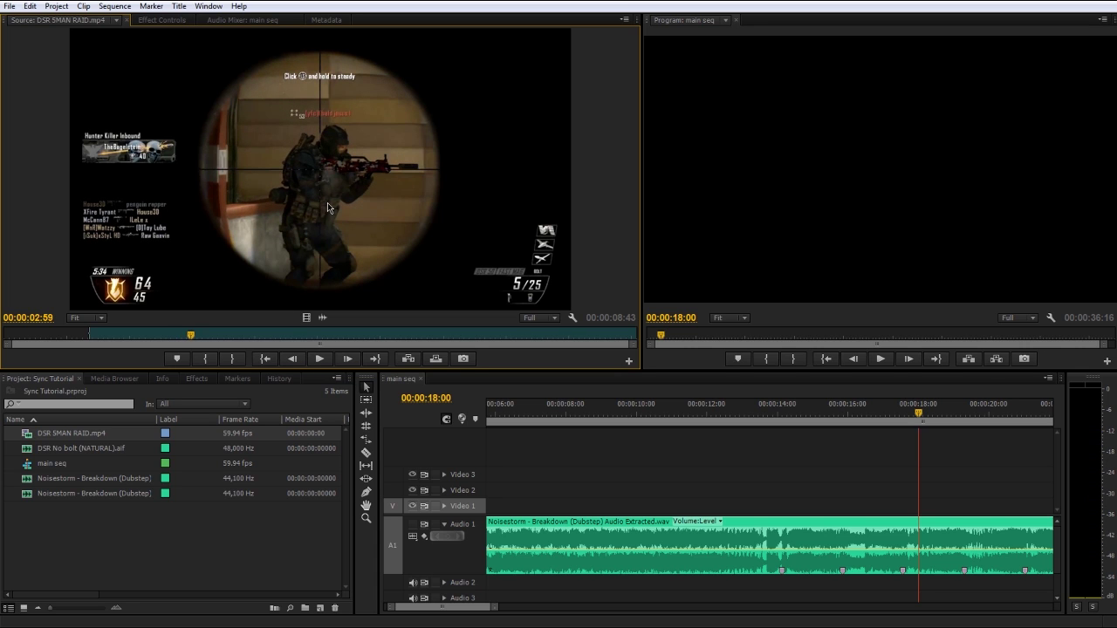
pyautogui.press('o')
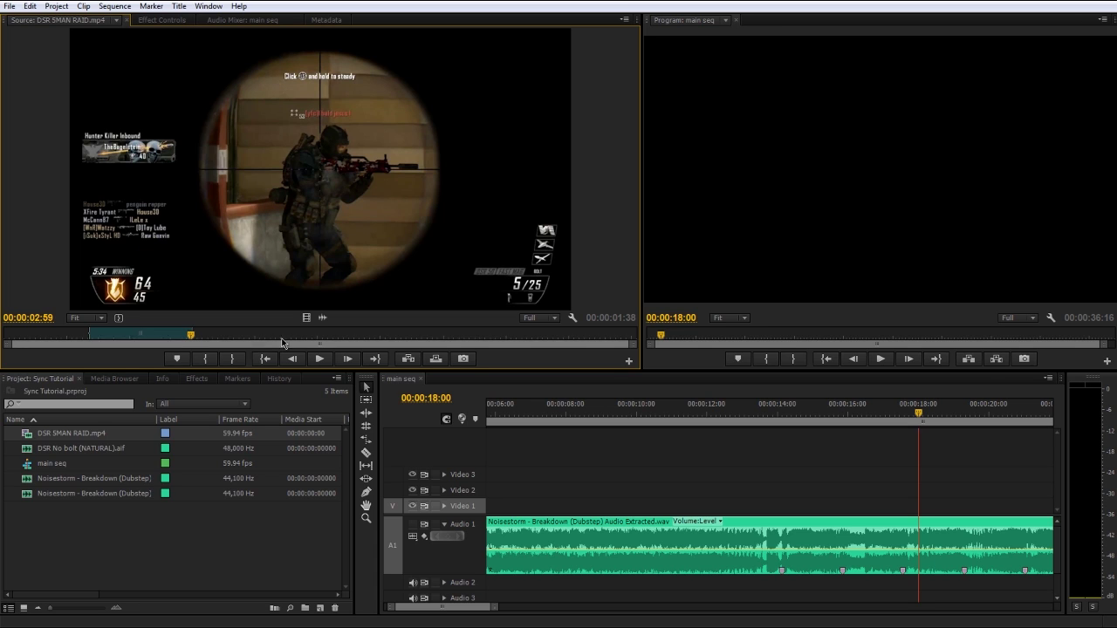
# Place only the video of the marked segment on Video 1 at 00:00:18:00
pyautogui.moveTo(305, 318); pyautogui.dragTo(673, 526)
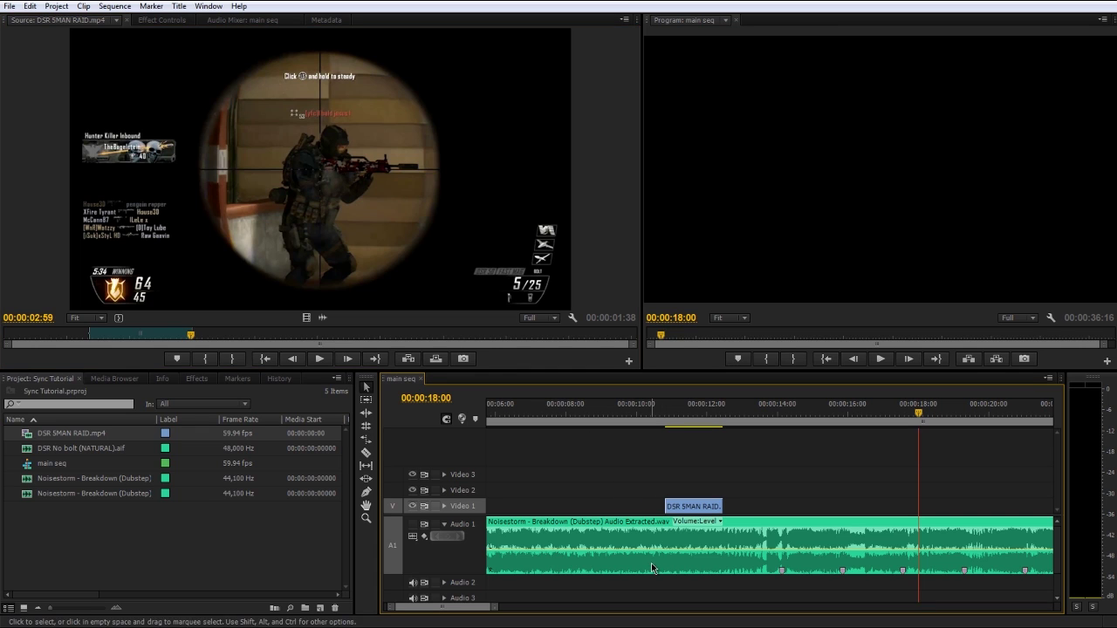
pyautogui.hotkey('ctrl', 'z')
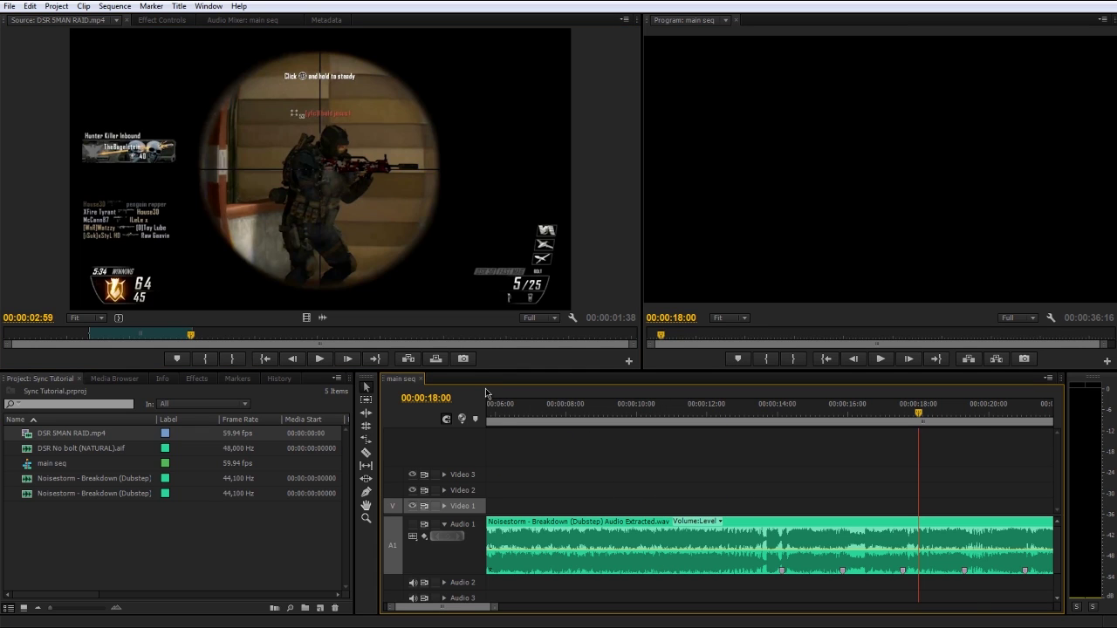
pyautogui.press(',')
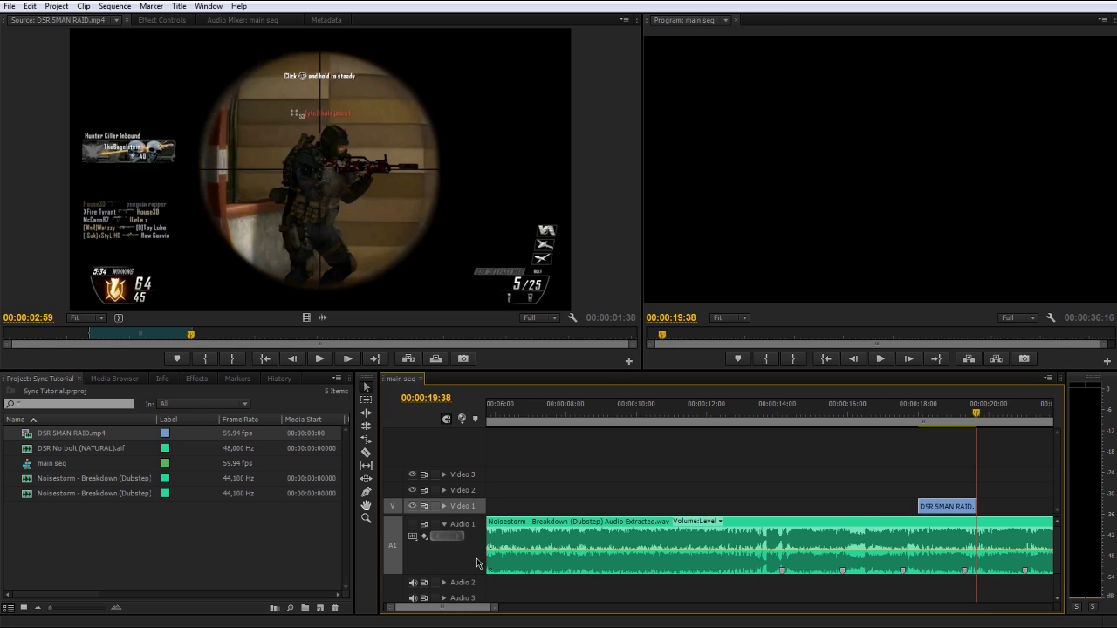
pyautogui.press('.')
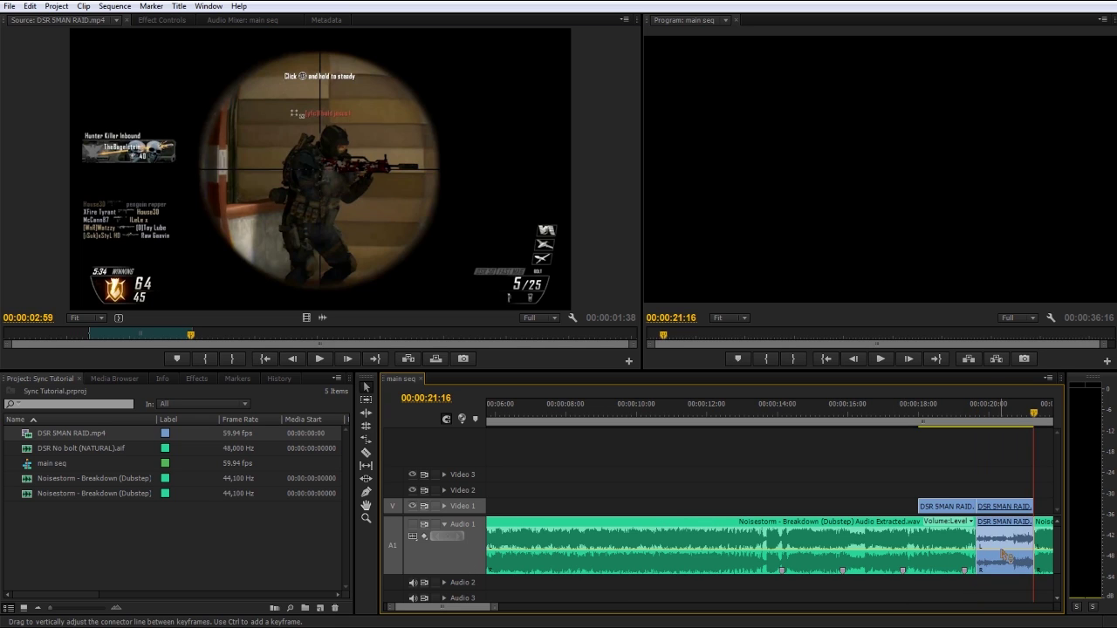
pyautogui.hotkey('ctrl', 'z')
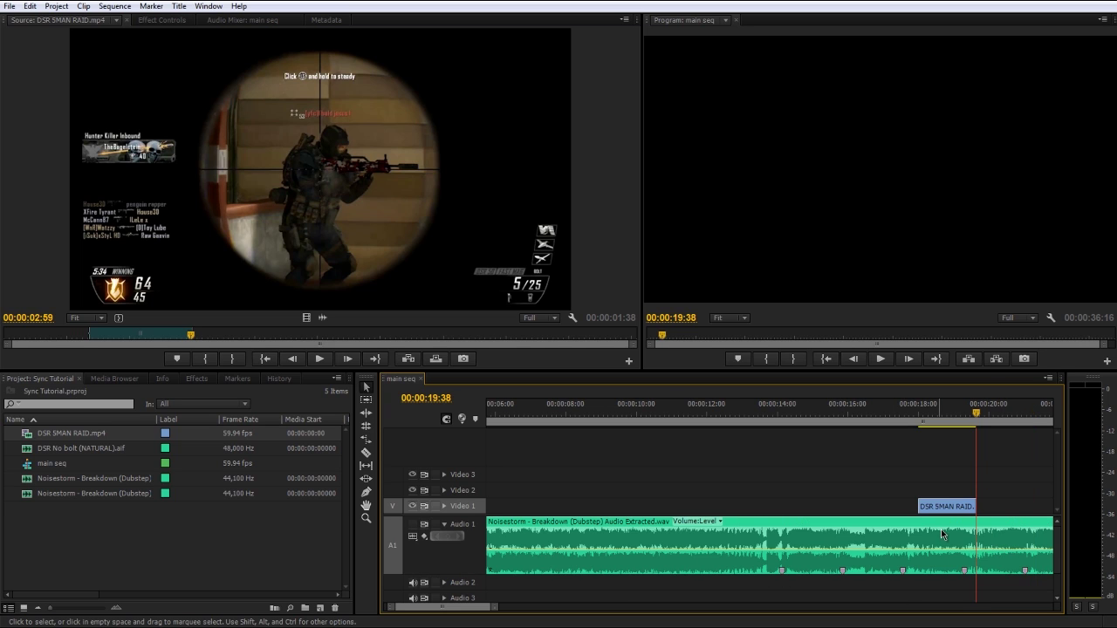
pyautogui.press('.')
pyautogui.hotkey('ctrl', 'z')
# Mark the source clip from 00:00:02:59 to the second shot at 00:00:04:14 and add that segment after the first piece on Video 1
pyautogui.click(346, 264)
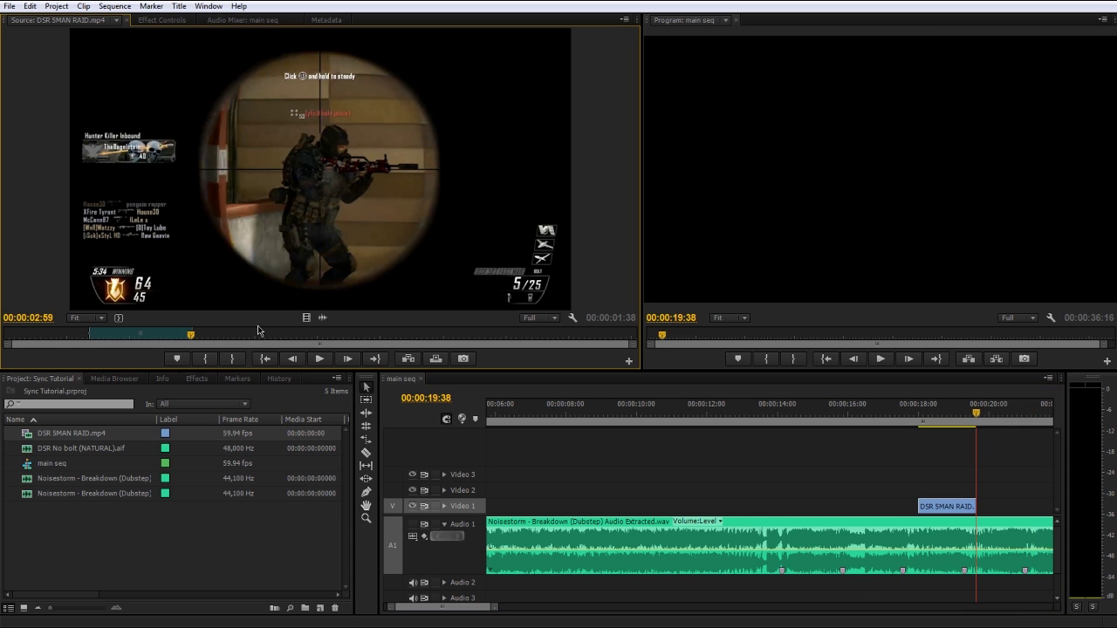
pyautogui.hotkey('ctrl', 'shift', 'x')
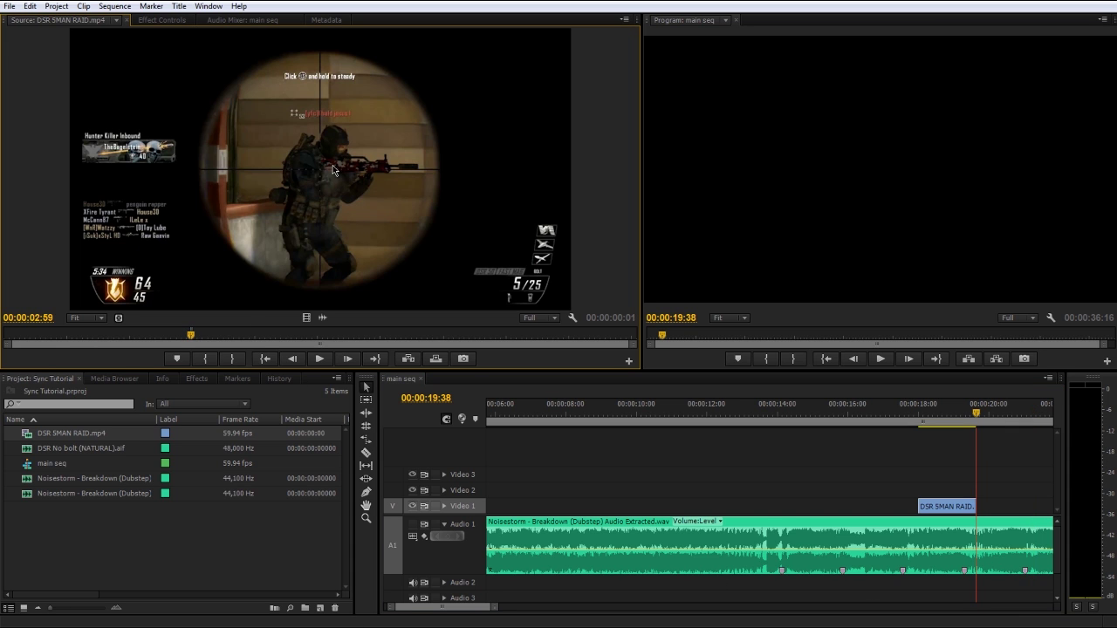
pyautogui.press('space')
pyautogui.press('space')
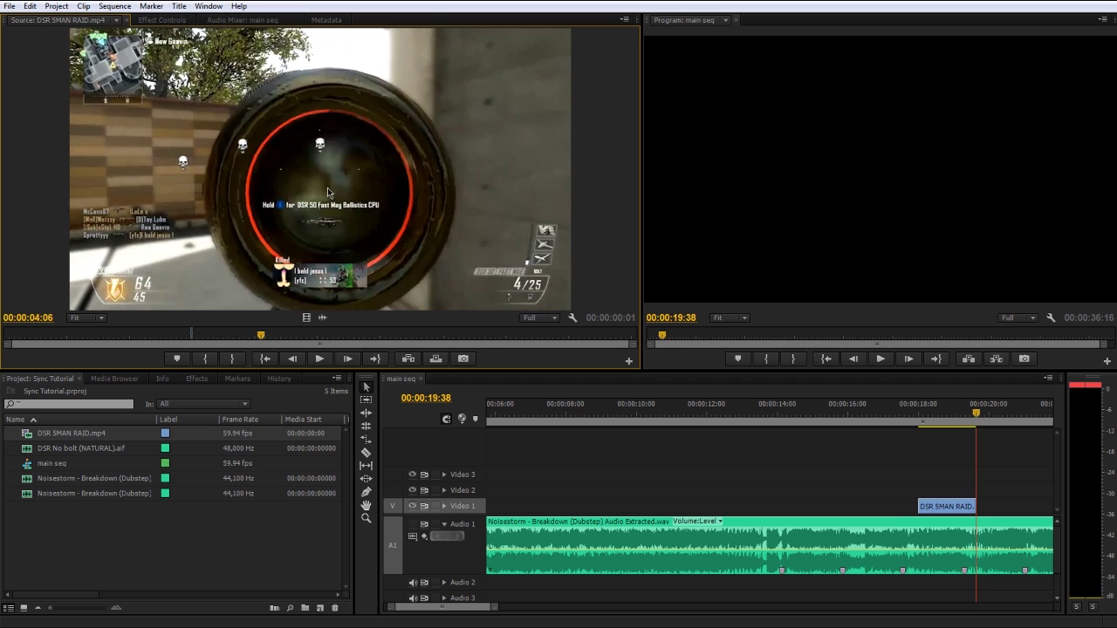
pyautogui.press('Right')
pyautogui.press('Right')
pyautogui.press('Right')
pyautogui.press('Right')
pyautogui.press('Right')
pyautogui.press('Right')
pyautogui.press('Right')
pyautogui.press('Right')
pyautogui.press('Right')
pyautogui.press('Left')
pyautogui.press('Left')
pyautogui.press('Right')
pyautogui.press('o')
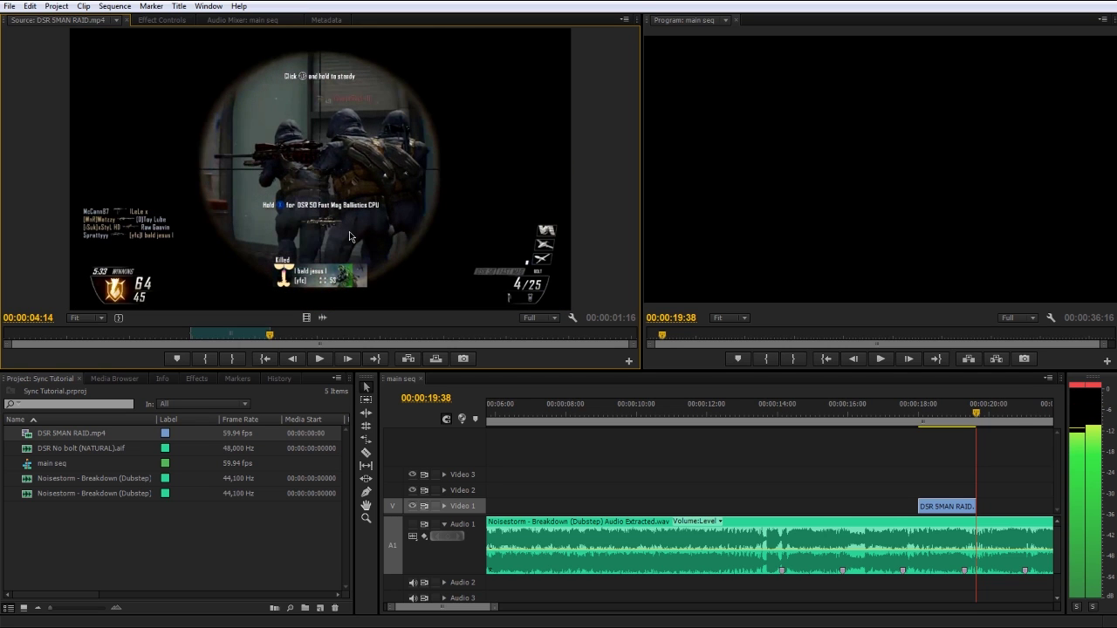
pyautogui.press('.')
# Mark the source clip from 00:00:04:14 to the third shot at 00:00:05:28 and append that segment on Video 1
pyautogui.press('i')
pyautogui.press('space')
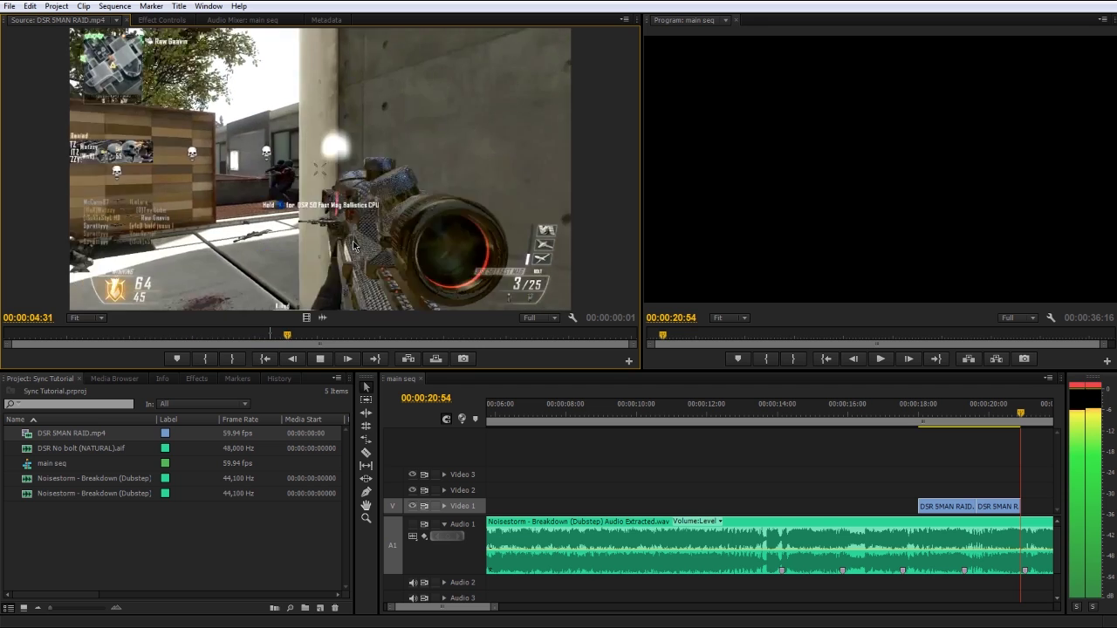
pyautogui.press('space')
pyautogui.press('Right')
pyautogui.press('Right')
pyautogui.press('Right')
pyautogui.press('Right')
pyautogui.press('Right')
pyautogui.press('Right')
pyautogui.press('Right')
pyautogui.press('Right')
pyautogui.press('Right')
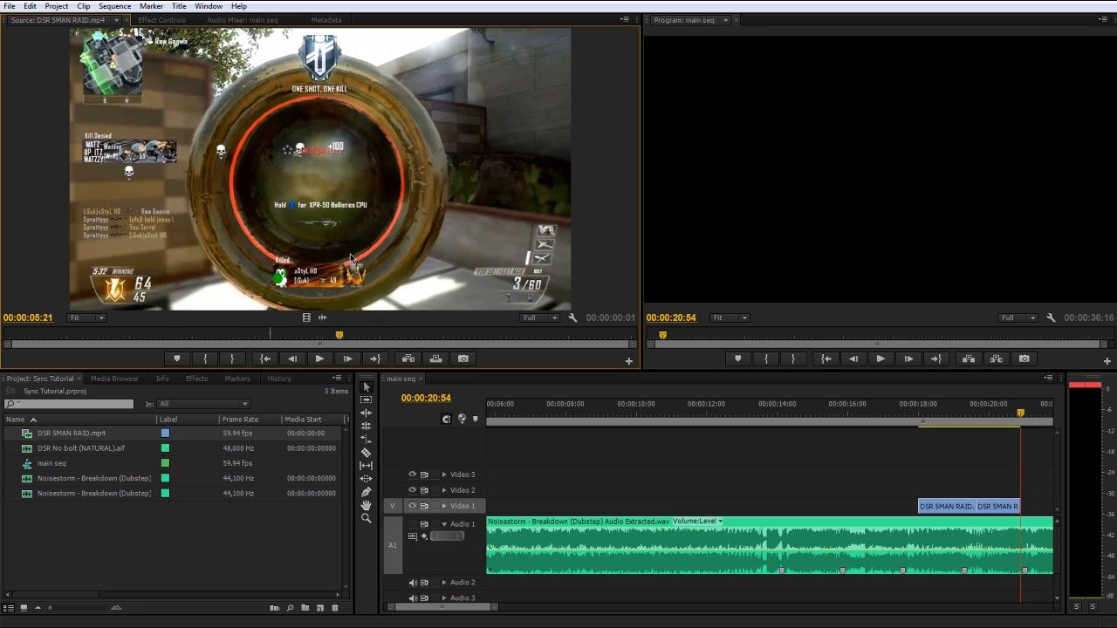
pyautogui.press('Right')
pyautogui.press('Right')
pyautogui.press('Right')
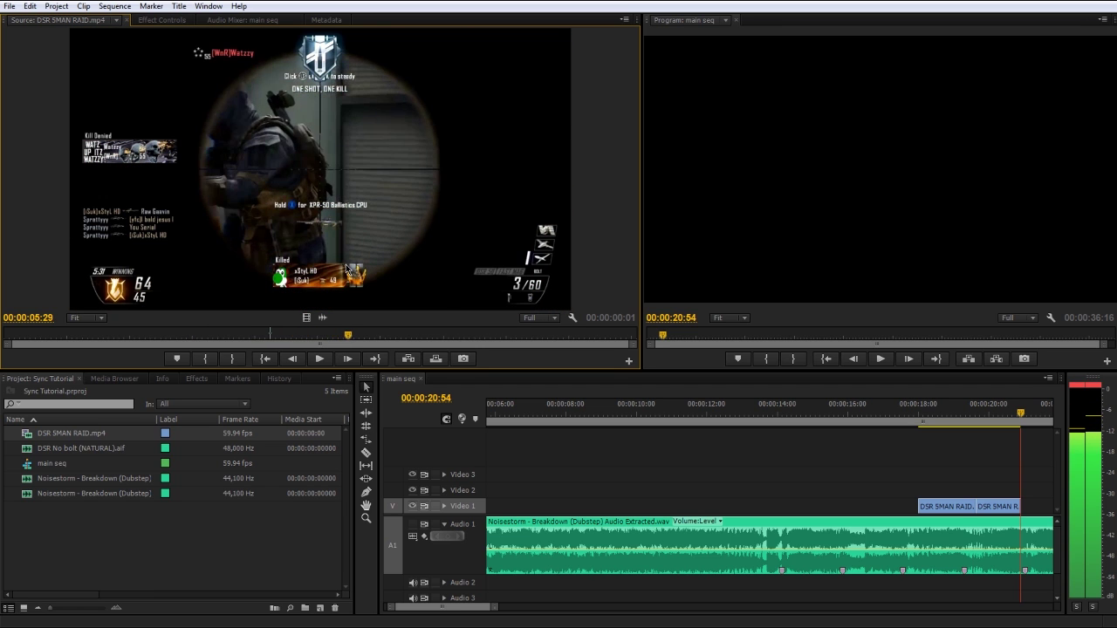
pyautogui.press('o')
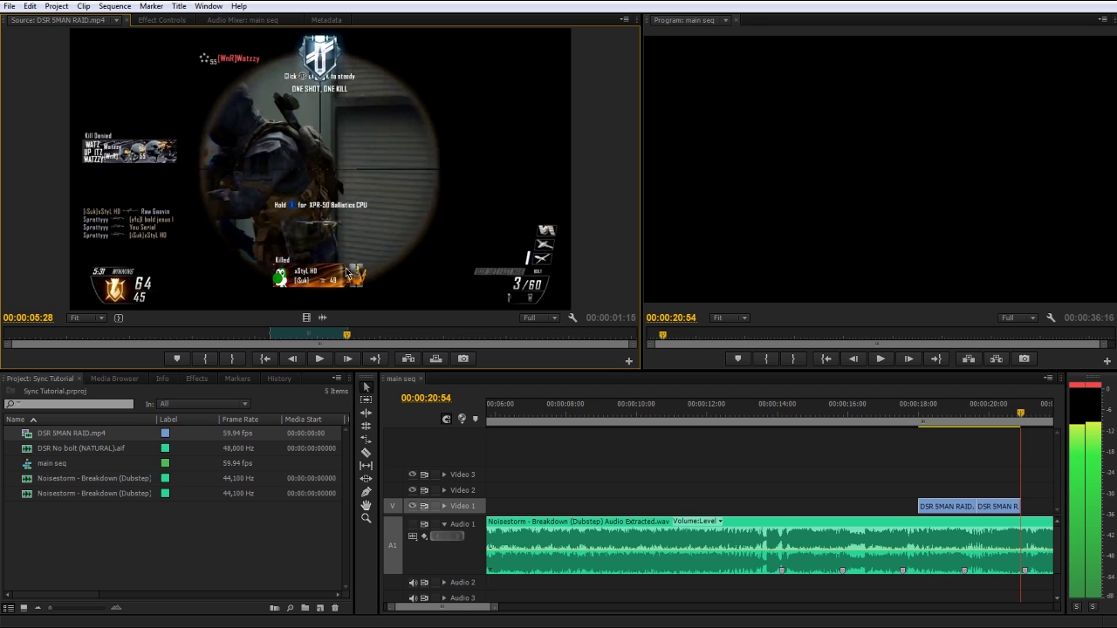
pyautogui.press('.')
# Mark the source clip from 00:00:05:28 to the fourth shot at 00:00:06:41 and append that segment on Video 1
pyautogui.press('i')
pyautogui.press('space')
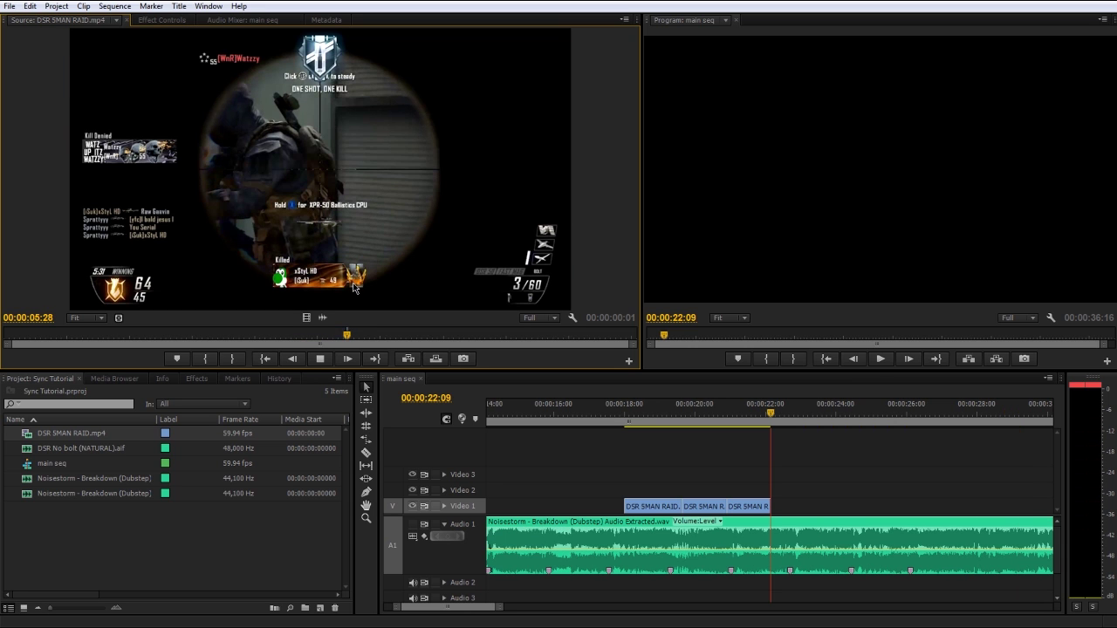
pyautogui.press('space')
pyautogui.press('Right')
pyautogui.press('Right')
pyautogui.press('Right')
pyautogui.press('Right')
pyautogui.press('Right')
pyautogui.press('Right')
pyautogui.press('Right')
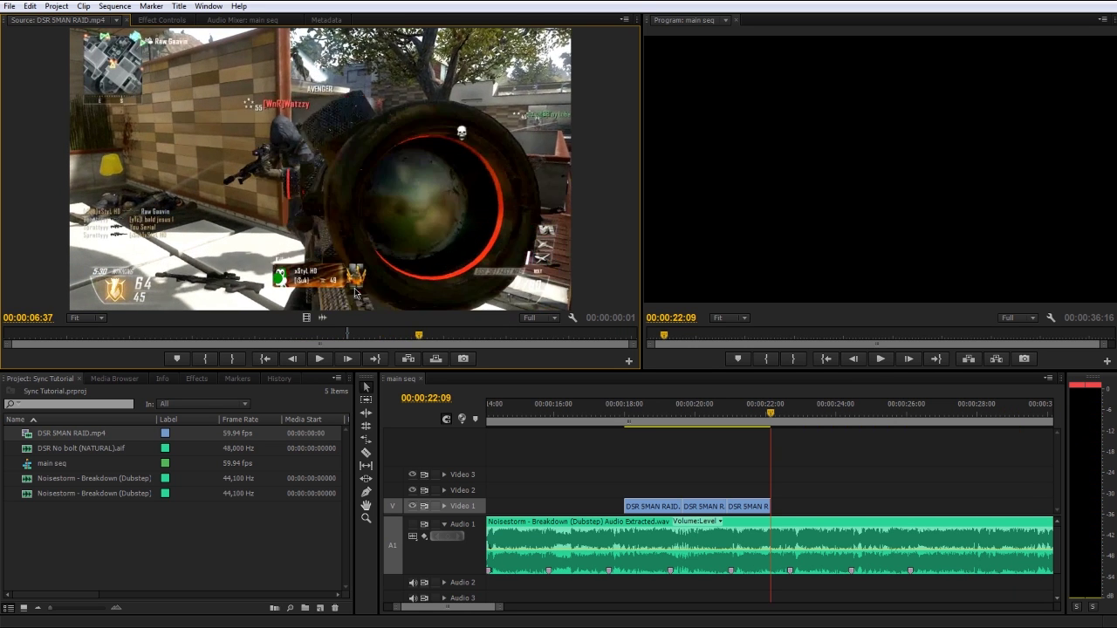
pyautogui.press('Left')
pyautogui.press('Right')
pyautogui.press('o')
pyautogui.press('.')
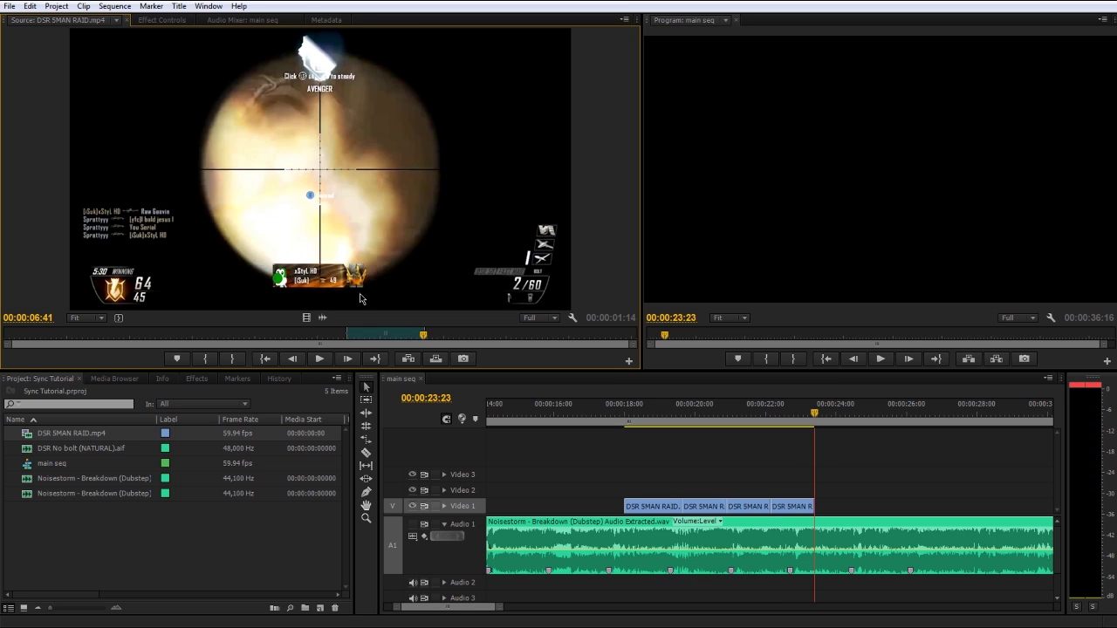
# Mark the source clip from 00:00:06:41 to the fifth shot at 00:00:08:35 and append that segment on Video 1
pyautogui.press('i')
pyautogui.press('space')
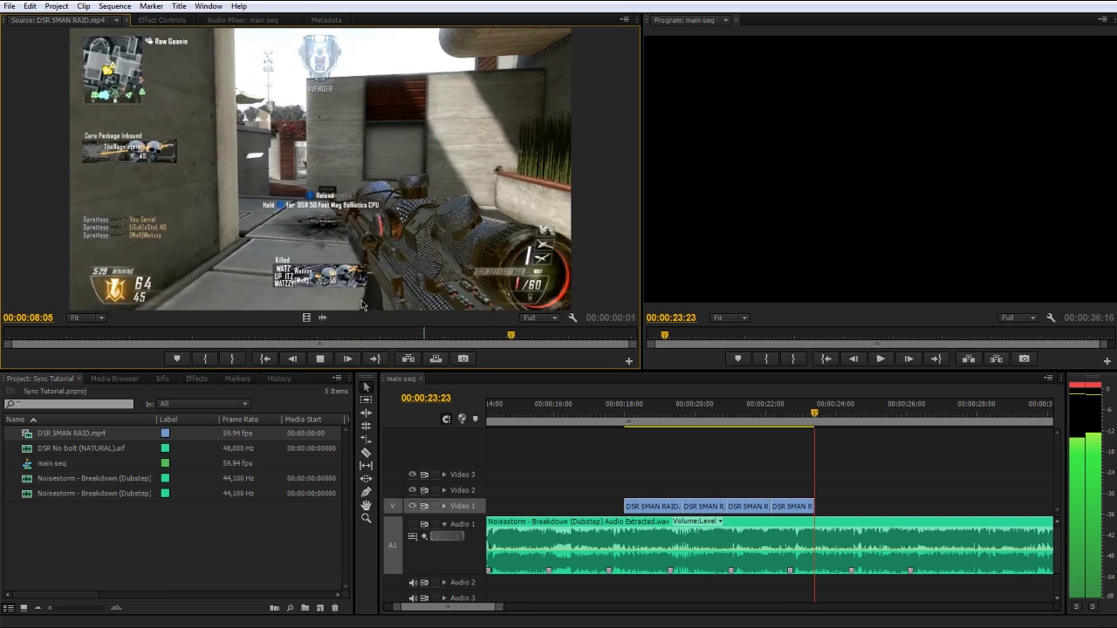
pyautogui.press('space')
pyautogui.press('Right')
pyautogui.press('Right')
pyautogui.press('Right')
pyautogui.press('Right')
pyautogui.press('Right')
pyautogui.press('Right')
pyautogui.press('Right')
pyautogui.press('Right')
pyautogui.press('Right')
pyautogui.press('Right')
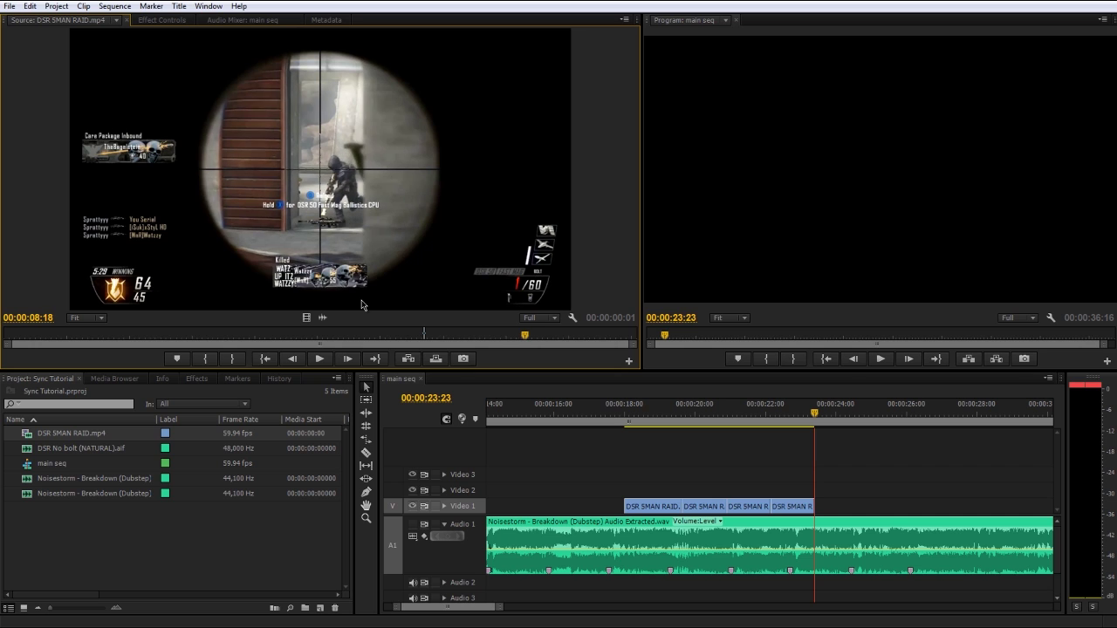
pyautogui.press('Right')
pyautogui.press('Right')
pyautogui.press('Right')
pyautogui.press('Right')
pyautogui.press('Right')
pyautogui.press('Right')
pyautogui.press('Right')
pyautogui.press('Right')
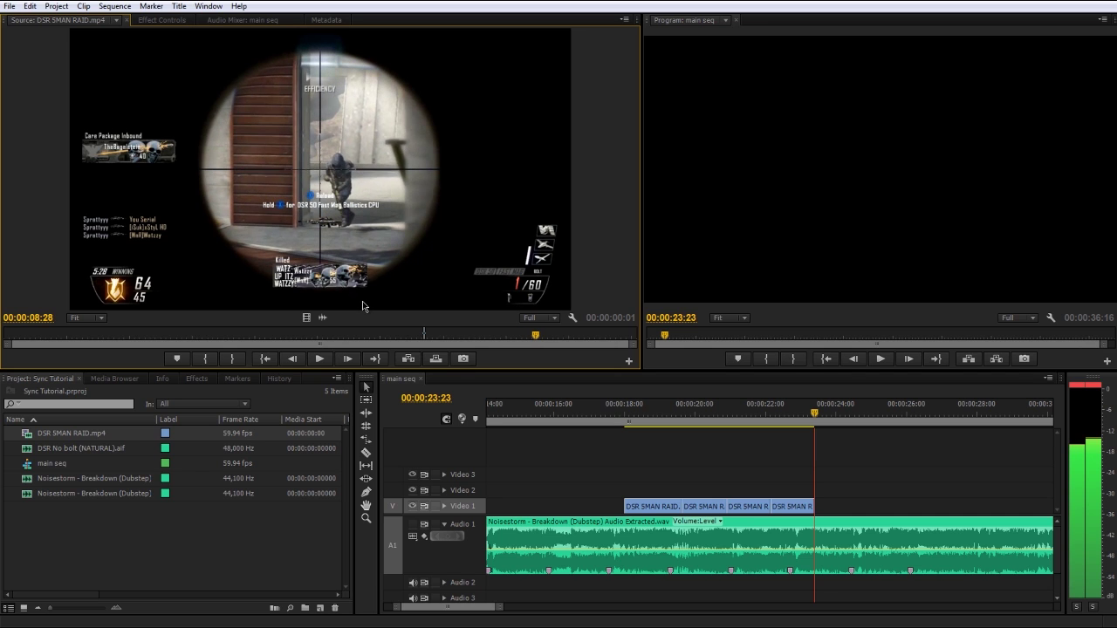
pyautogui.press('Right')
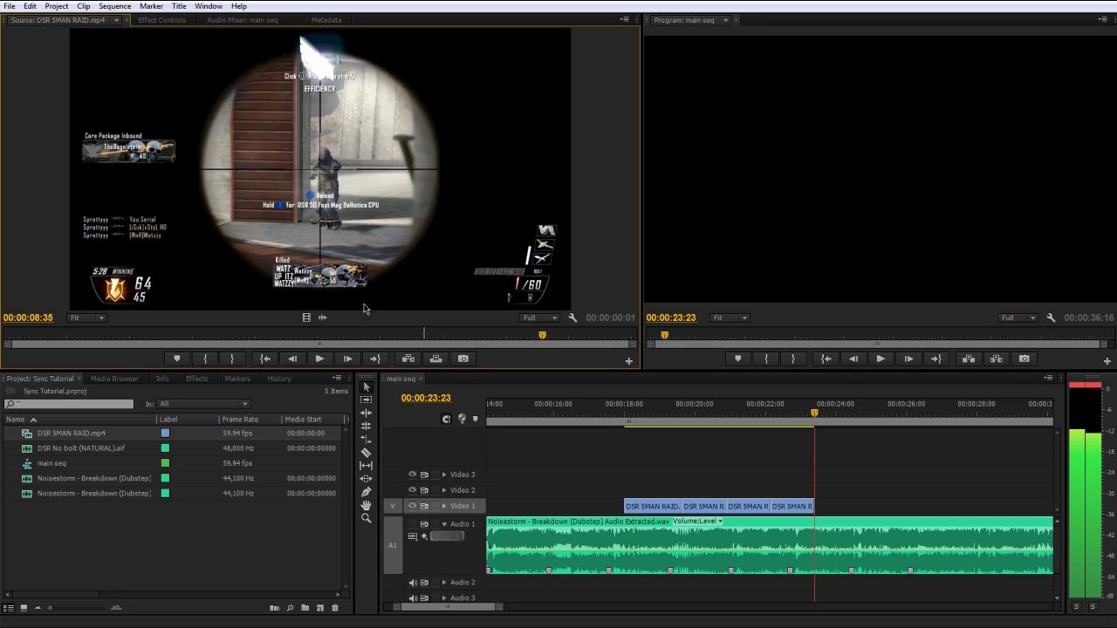
pyautogui.press('o')
# Mark the closing source segment from 00:00:08:35 to 00:00:09:43 and append it as the last piece on Video 1
pyautogui.press('i')
pyautogui.press('space')
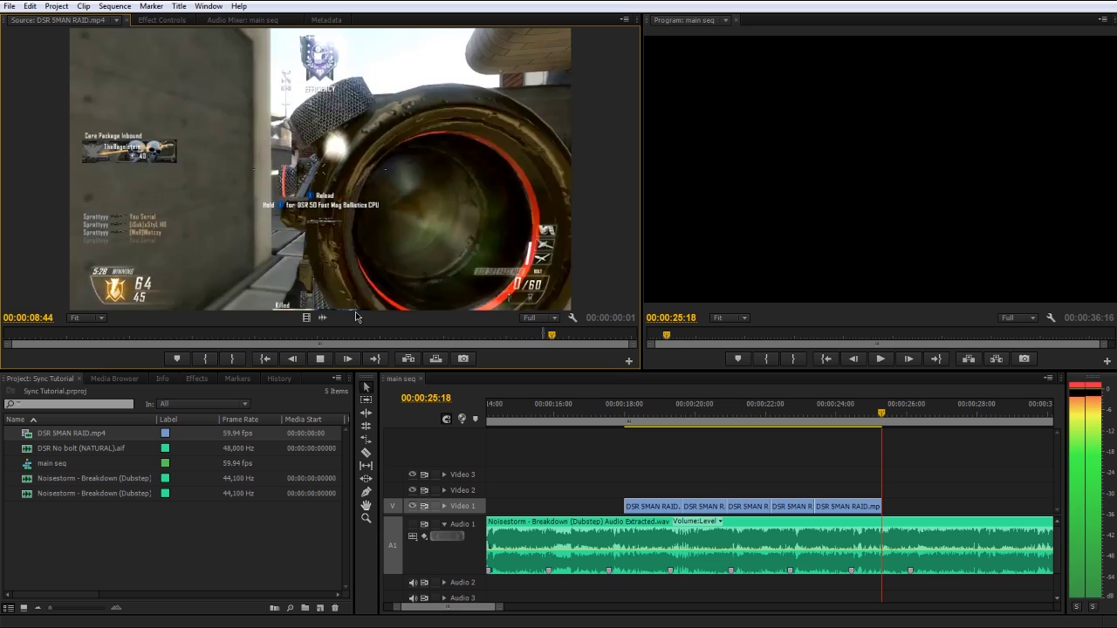
pyautogui.press('space')
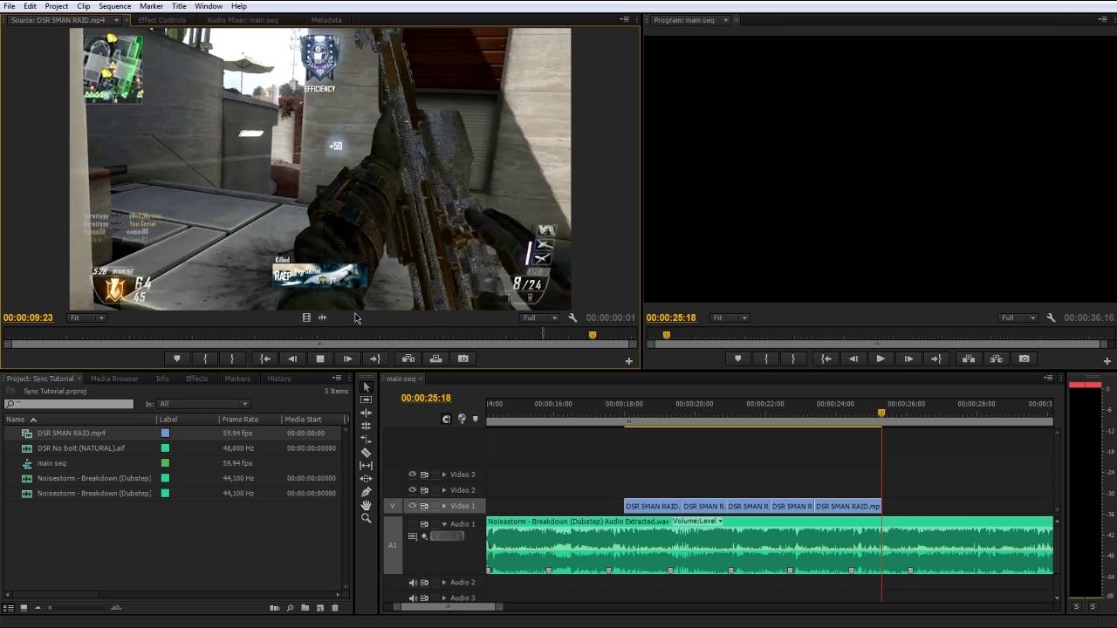
pyautogui.press('space')
pyautogui.press('o')
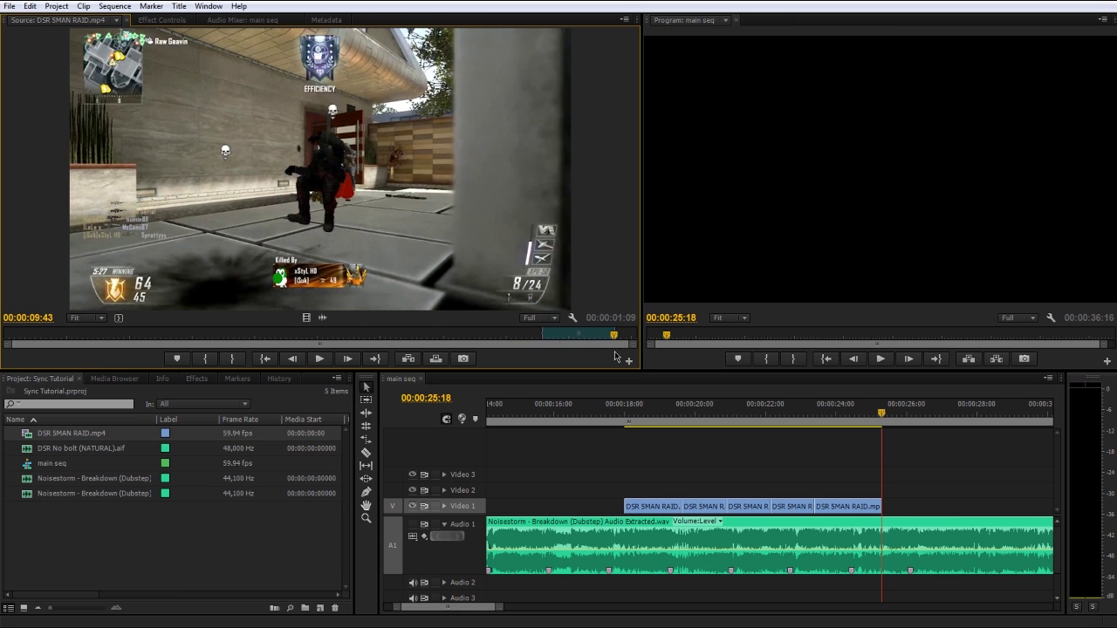
pyautogui.click(606, 465)
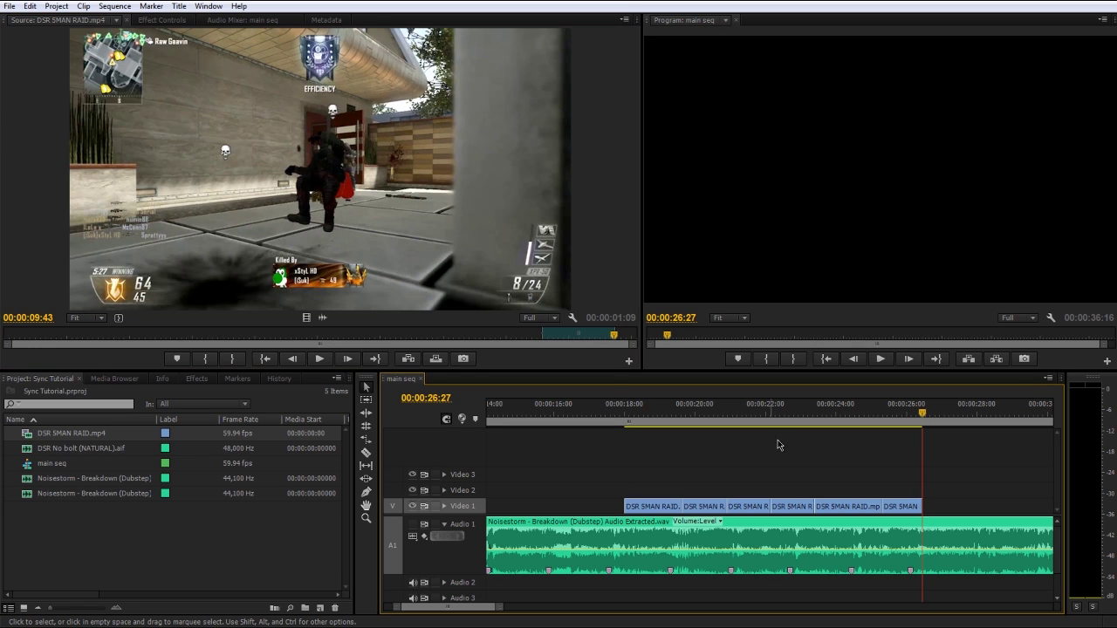
# Move all six gameplay pieces earlier so the first cut falls near the first beat marker, and set the playhead to 00:00:13:56
pyautogui.moveTo(629, 410); pyautogui.dragTo(577, 417)
pyautogui.press('-')
pyautogui.press('-')
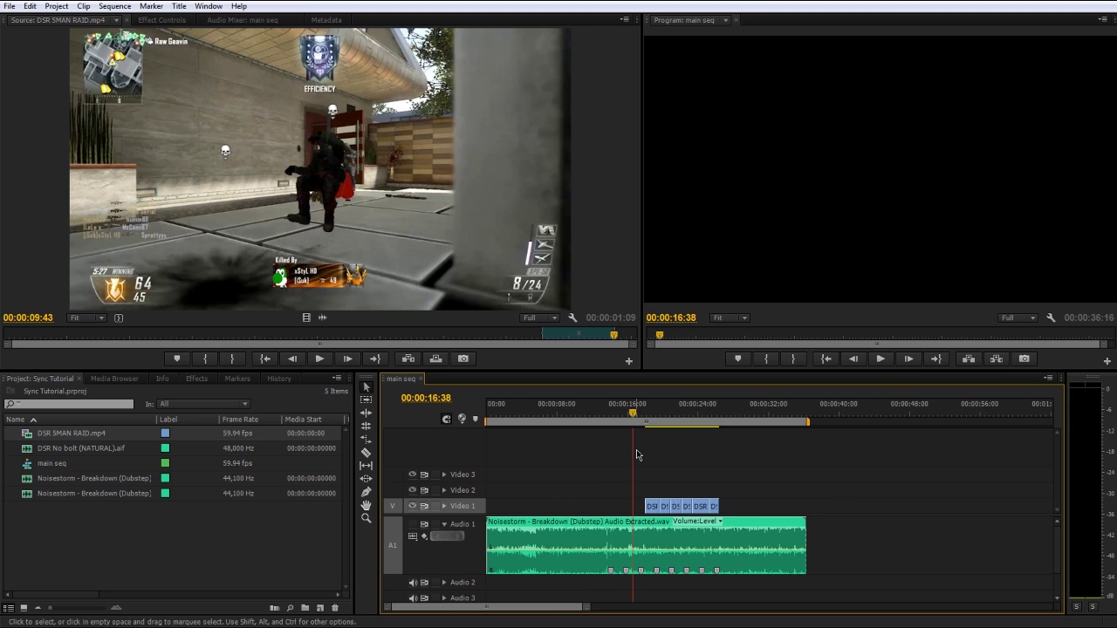
pyautogui.press('=')
pyautogui.press('=')
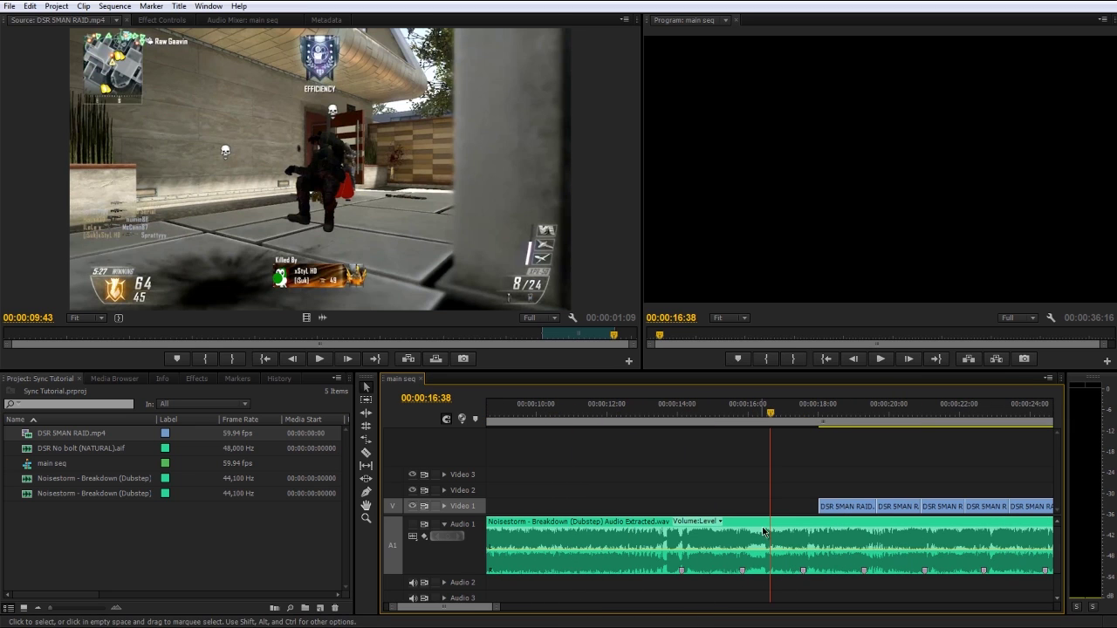
pyautogui.press('-')
pyautogui.moveTo(792, 476); pyautogui.dragTo(953, 511)
pyautogui.moveTo(805, 508); pyautogui.dragTo(705, 509)
pyautogui.click(720, 423)
pyautogui.press('=')
pyautogui.press('=')
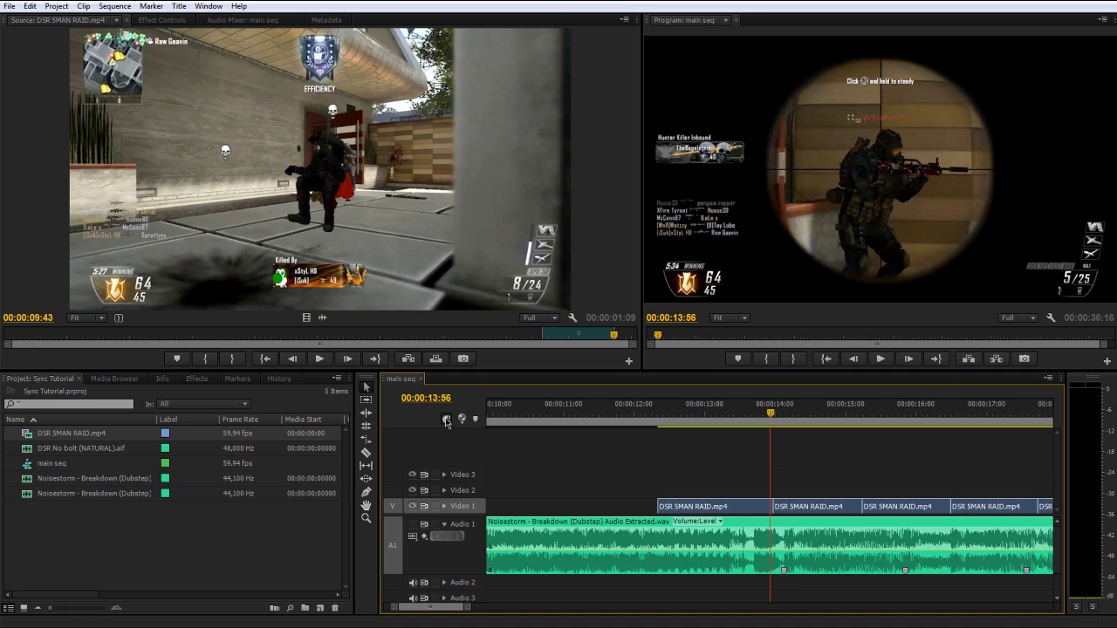
# Toggle timeline snapping and move the gameplay pieces on Video 1 so their first cut sits exactly on the first beat marker
pyautogui.press('s')
pyautogui.press('s')
pyautogui.press('s')
pyautogui.press('-')
pyautogui.click(767, 509)
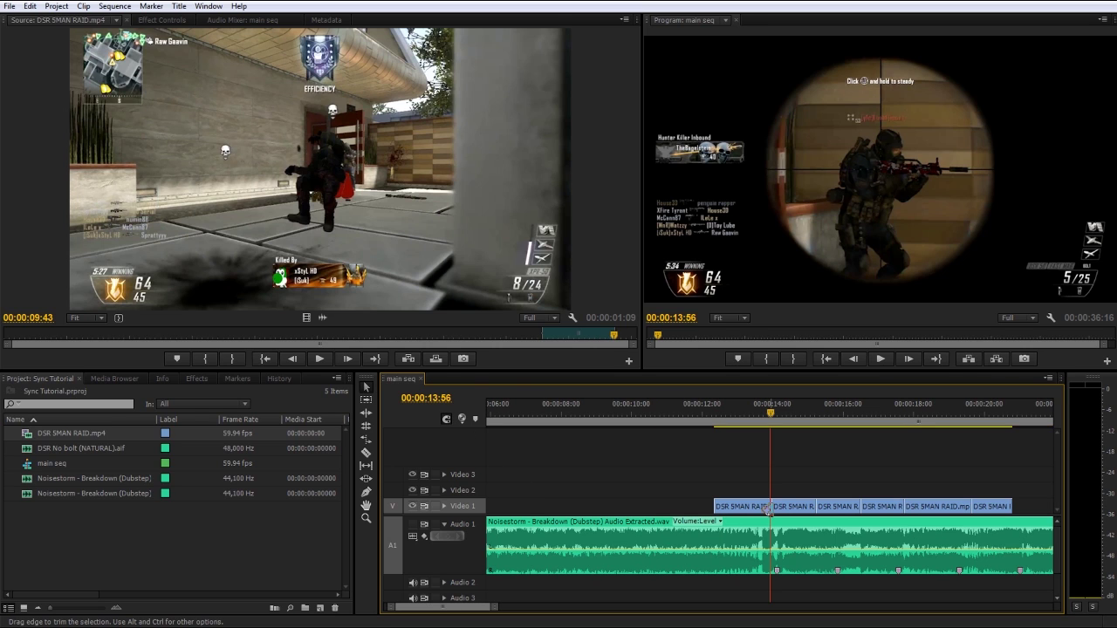
pyautogui.moveTo(780, 491); pyautogui.dragTo(987, 508)
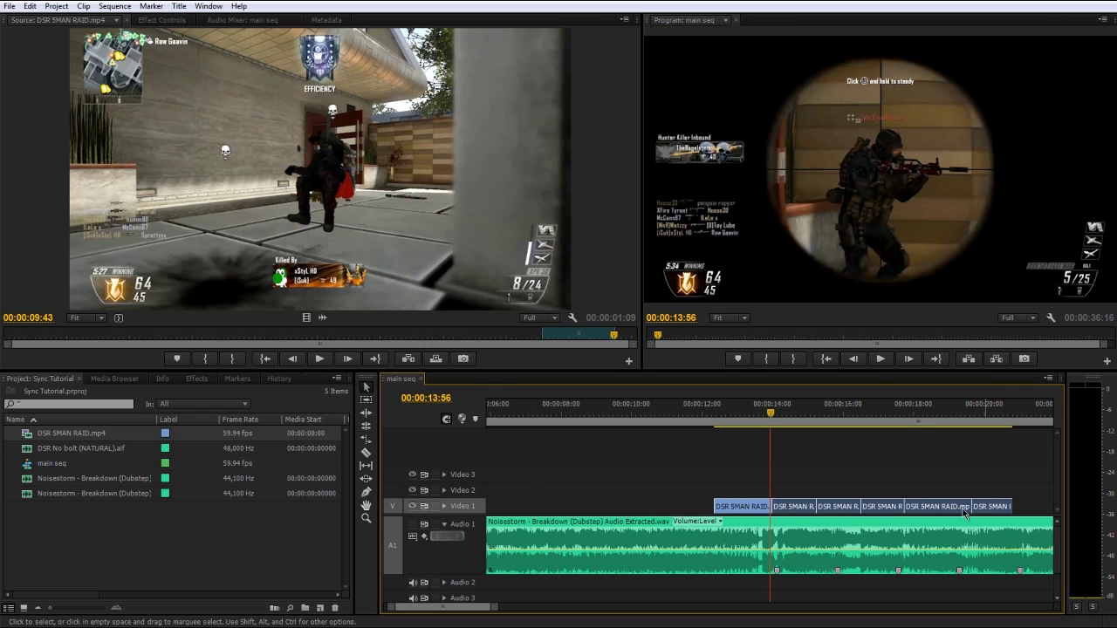
pyautogui.press('=')
pyautogui.press('=')
pyautogui.press('=')
pyautogui.moveTo(824, 513); pyautogui.dragTo(867, 513)
pyautogui.moveTo(744, 510); pyautogui.dragTo(790, 512)
# Move the third through sixth gameplay pieces to start at the second beat marker, and set the playhead to 00:00:15:47
pyautogui.press('-')
pyautogui.press('-')
pyautogui.press('-')
pyautogui.moveTo(832, 465); pyautogui.dragTo(991, 516)
pyautogui.moveTo(833, 508)
pyautogui.mouseDown()
pyautogui.moveTo(882, 513)
pyautogui.moveTo(848, 513)
pyautogui.mouseUp()
pyautogui.moveTo(829, 413); pyautogui.dragTo(837, 416)
pyautogui.press('=')
pyautogui.press('=')
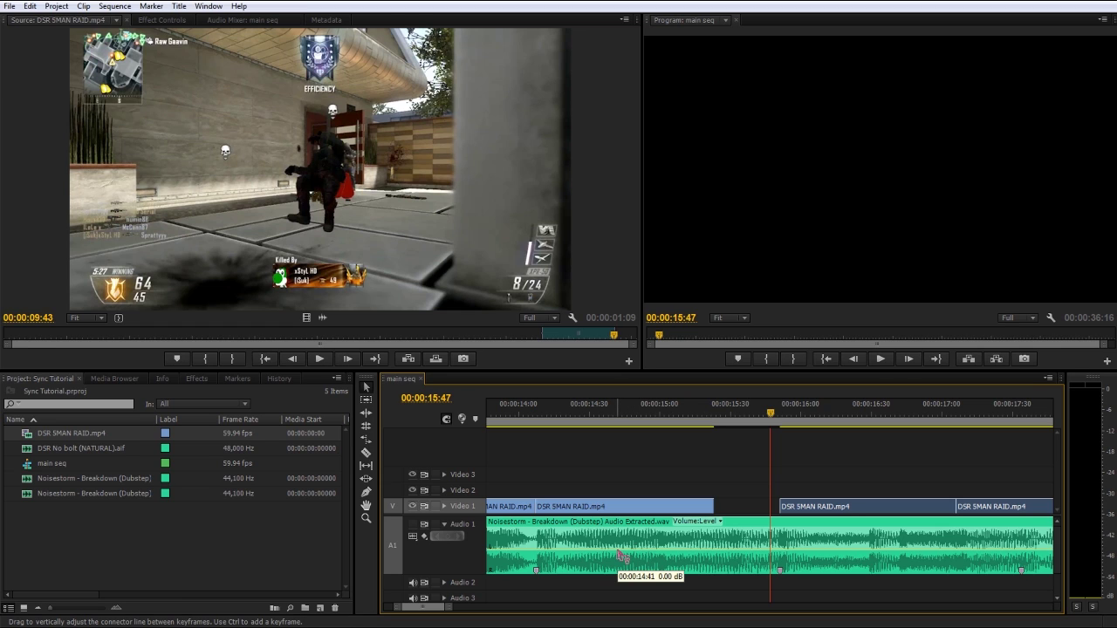
# Rate-stretch the end of the second gameplay piece to the second beat marker, slowing it to 73.07%
pyautogui.click(365, 450)
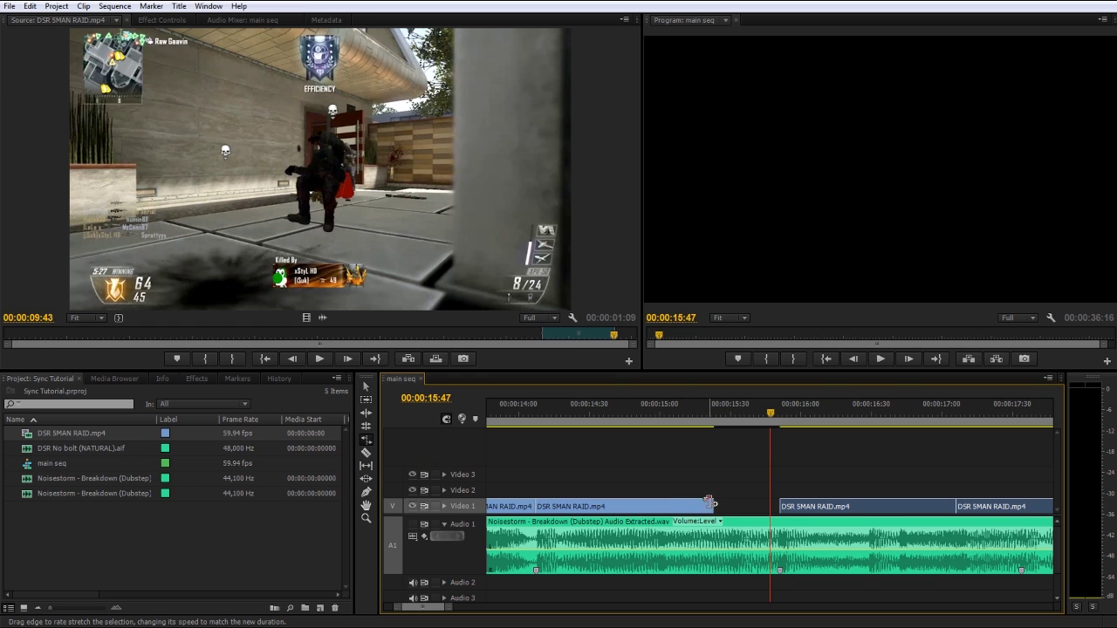
pyautogui.moveTo(708, 506); pyautogui.dragTo(778, 514)
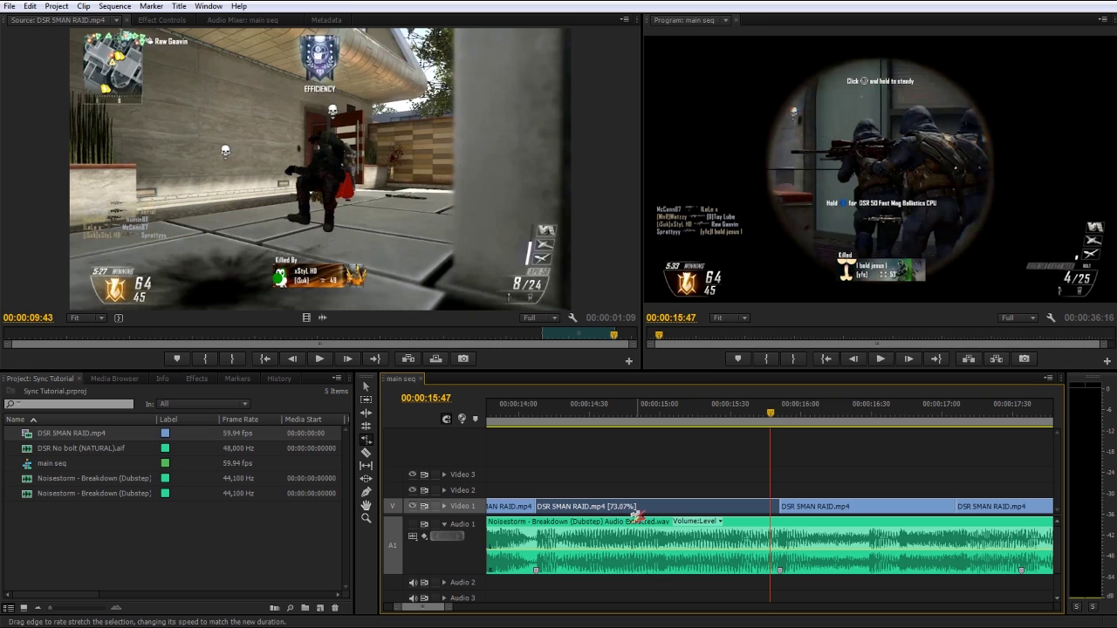
pyautogui.click(368, 388)
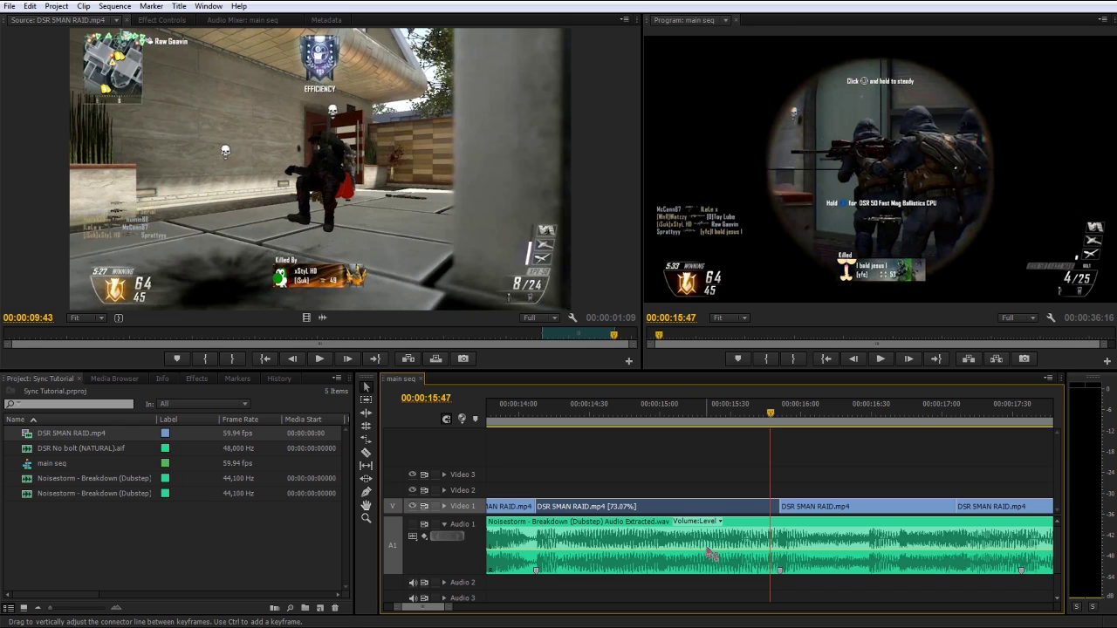
# Move the last three gameplay pieces to the third beat marker at 00:00:17:33 and rate-stretch the third piece to fill the gap
pyautogui.press('-')
pyautogui.press('-')
pyautogui.moveTo(814, 405); pyautogui.dragTo(835, 407)
pyautogui.moveTo(849, 481); pyautogui.dragTo(977, 512)
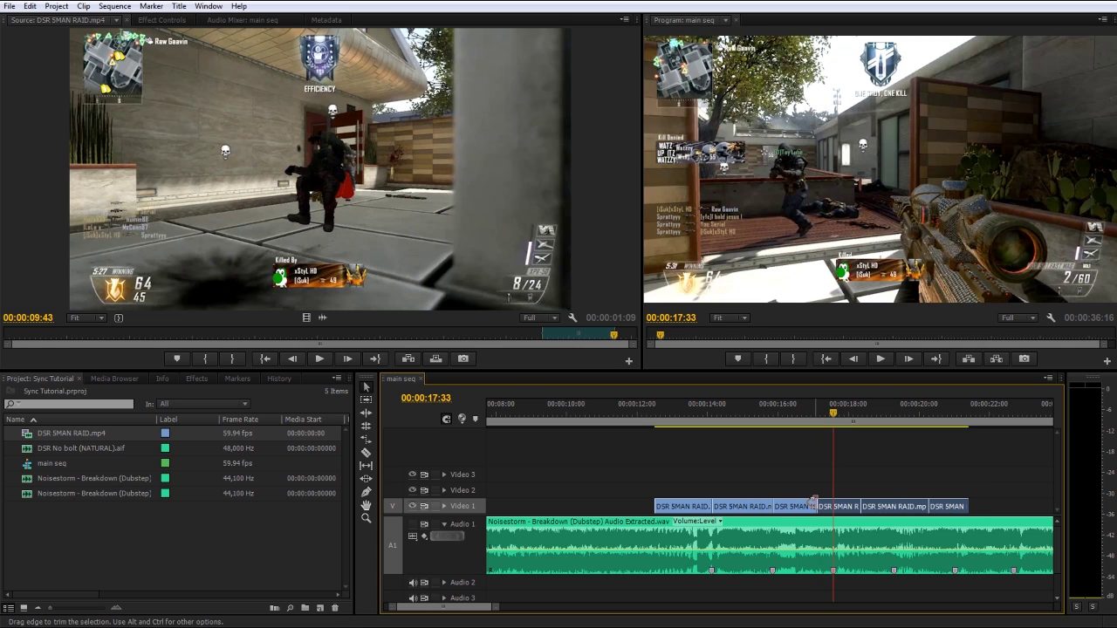
pyautogui.moveTo(853, 509)
pyautogui.mouseDown()
pyautogui.moveTo(869, 513)
pyautogui.moveTo(833, 510)
pyautogui.mouseUp()
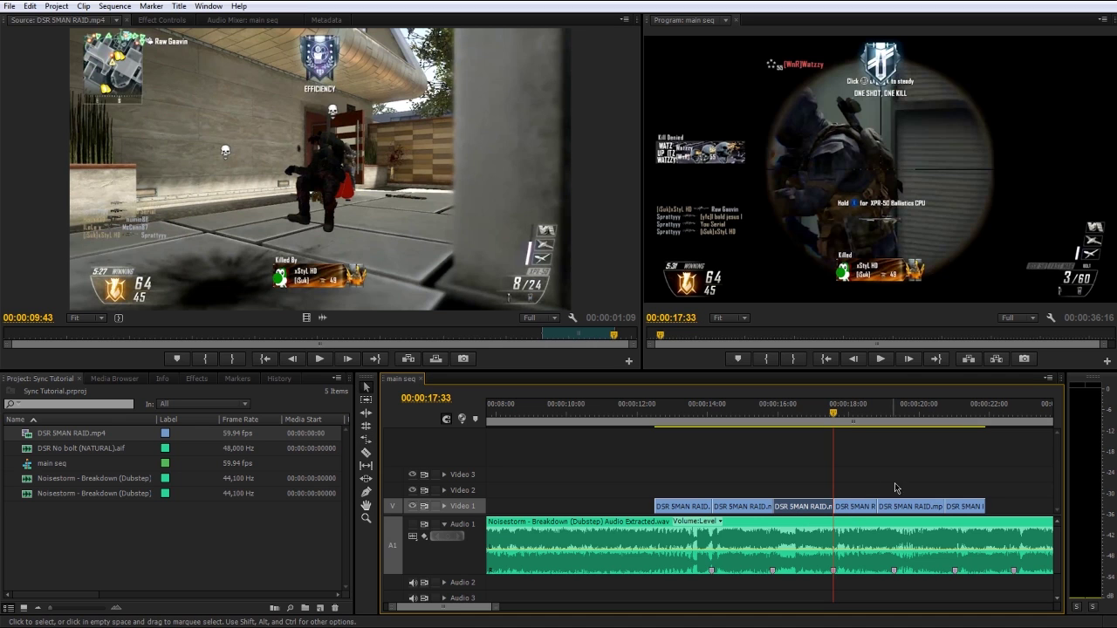
# Move the last two gameplay pieces to the fourth beat marker at 00:00:19:17 and rate-stretch the fourth piece to fill the gap
pyautogui.click(912, 414)
pyautogui.click(894, 414)
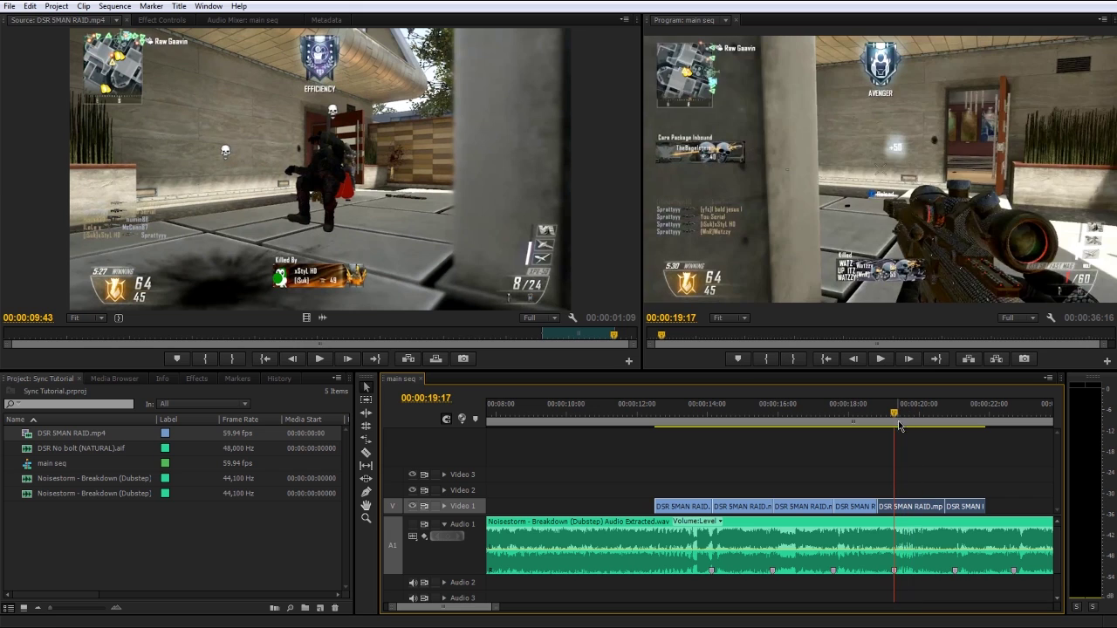
pyautogui.moveTo(916, 510); pyautogui.dragTo(934, 513)
pyautogui.press('r')
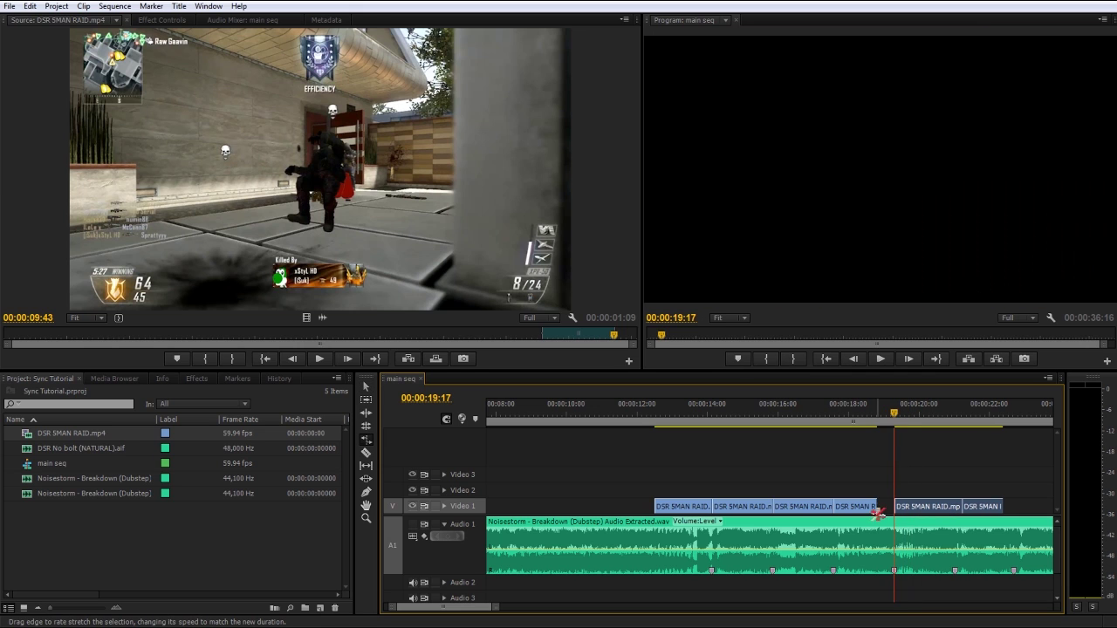
pyautogui.moveTo(871, 507); pyautogui.dragTo(894, 508)
# Fit the fifth gameplay piece to the fifth beat marker at 00:00:21:01 and butt the closing piece against it
pyautogui.click(955, 423)
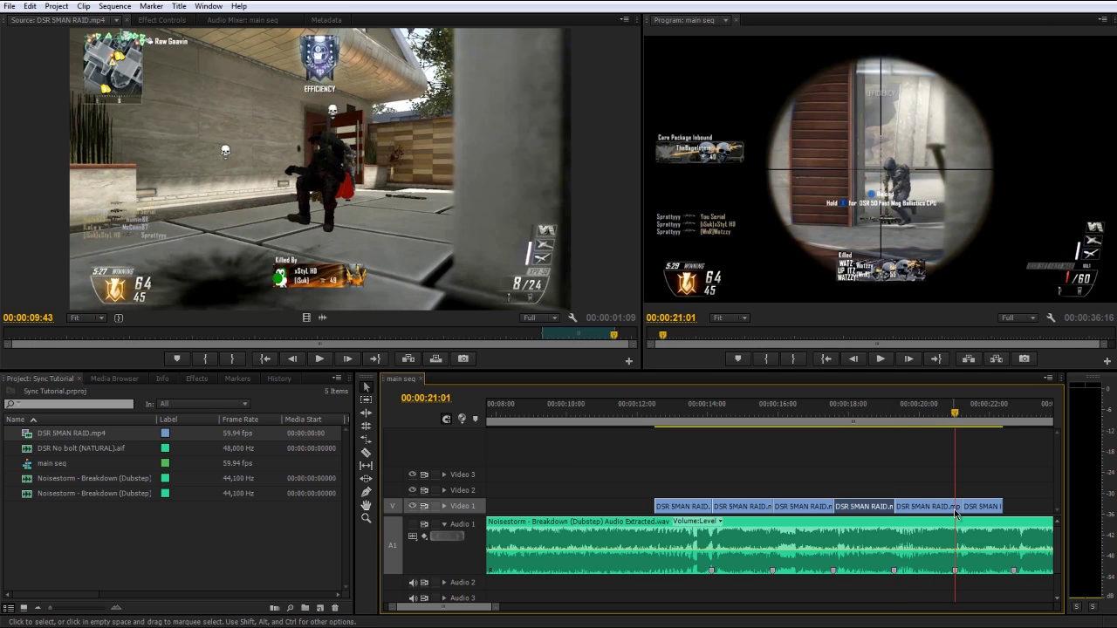
pyautogui.moveTo(958, 507)
pyautogui.mouseDown()
pyautogui.moveTo(979, 512)
pyautogui.moveTo(970, 511)
pyautogui.mouseUp()
pyautogui.press('v')
pyautogui.click(975, 478)
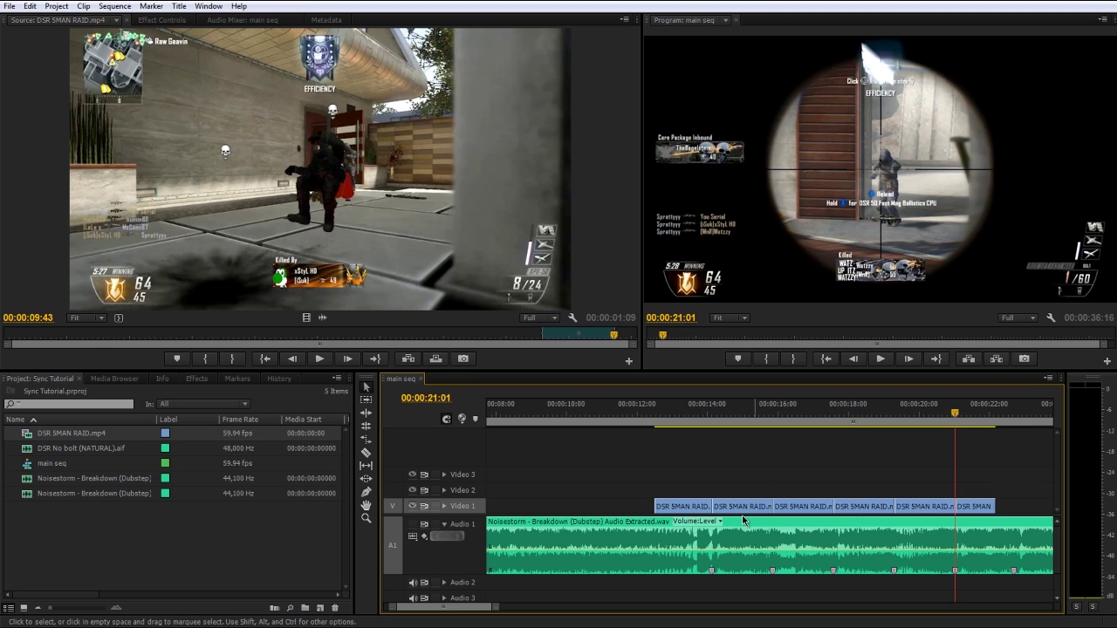
# Place DSR No bolt (NATURAL).aif on Audio 2 at the first beat marker and expand that track to show its waveform
pyautogui.scroll(-1, 822, 486)
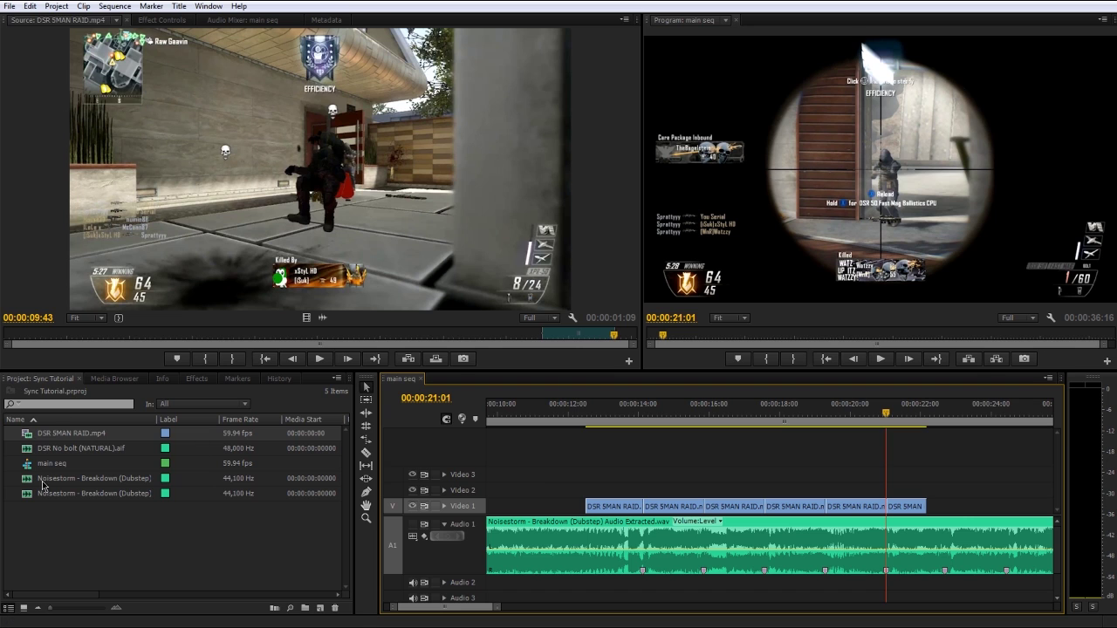
pyautogui.moveTo(20, 447); pyautogui.dragTo(645, 584)
pyautogui.click(444, 583)
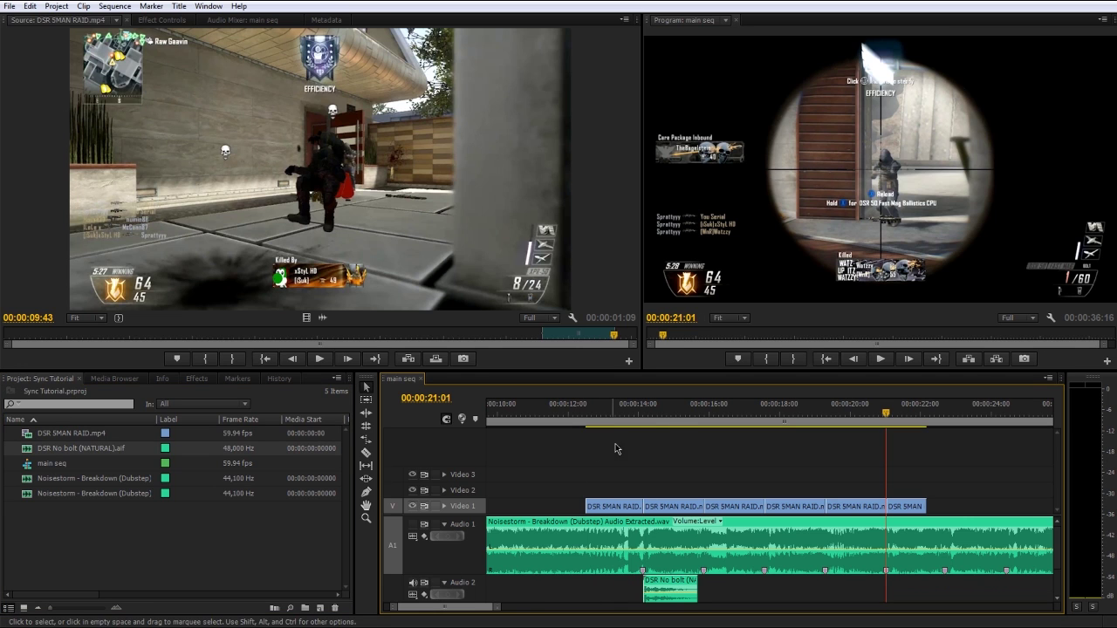
# Enlarge the Audio 2 track, set the playhead to 00:00:14:08 and trim the silence off the start of the gunshot sound
pyautogui.click(660, 414)
pyautogui.press('=')
pyautogui.press('=')
pyautogui.press('=')
pyautogui.scroll(-5, 710, 577)
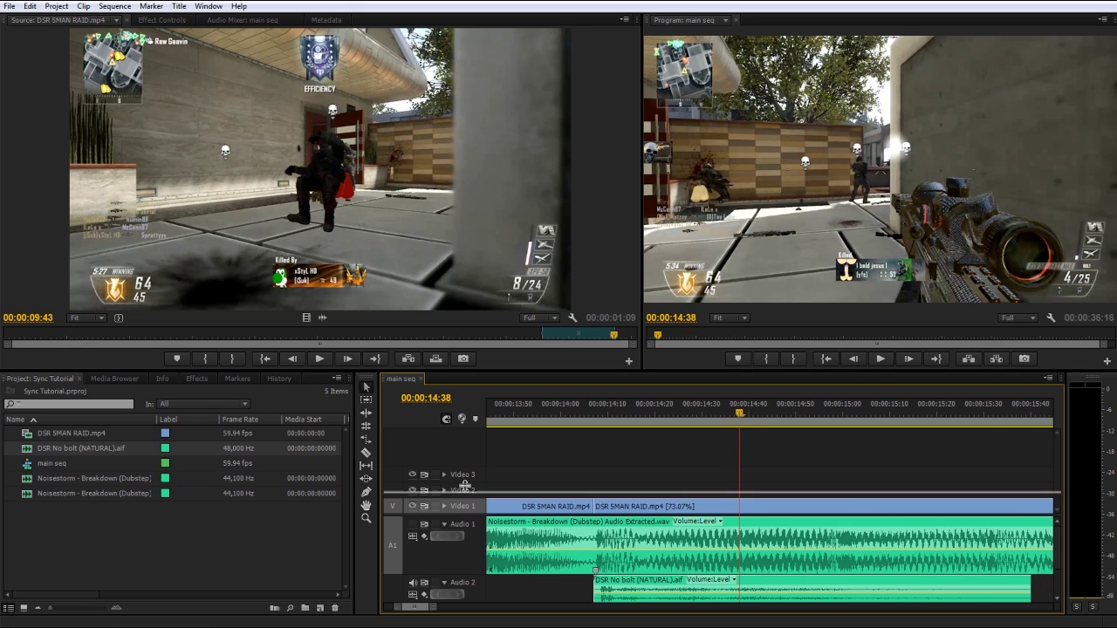
pyautogui.scroll(-2, 460, 521)
pyautogui.moveTo(465, 553); pyautogui.dragTo(466, 570)
pyautogui.click(600, 412)
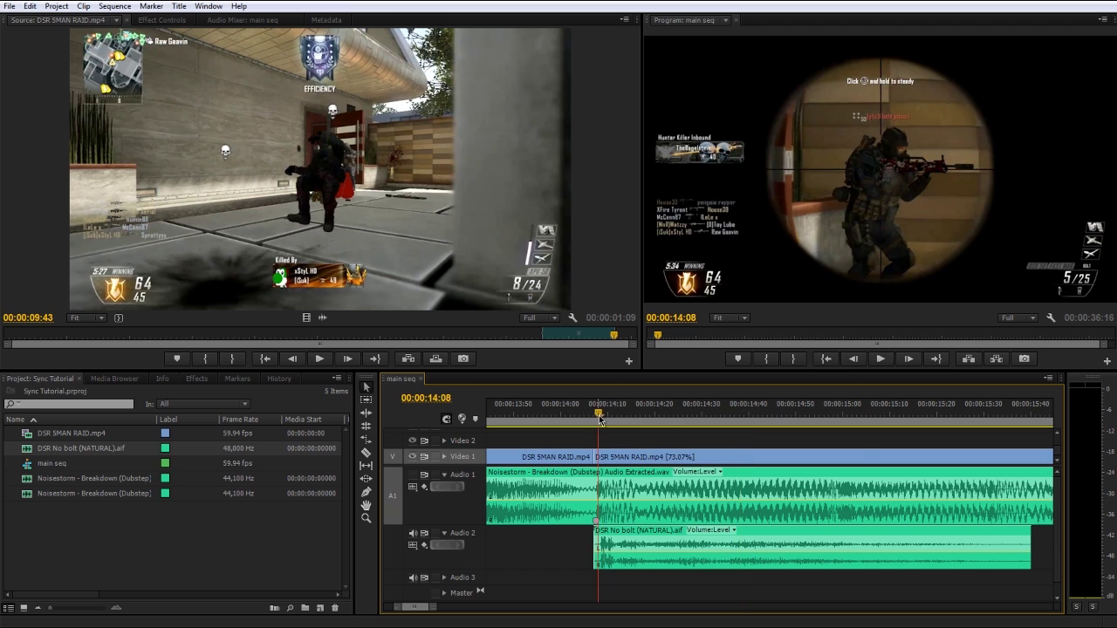
pyautogui.press('=')
pyautogui.press('=')
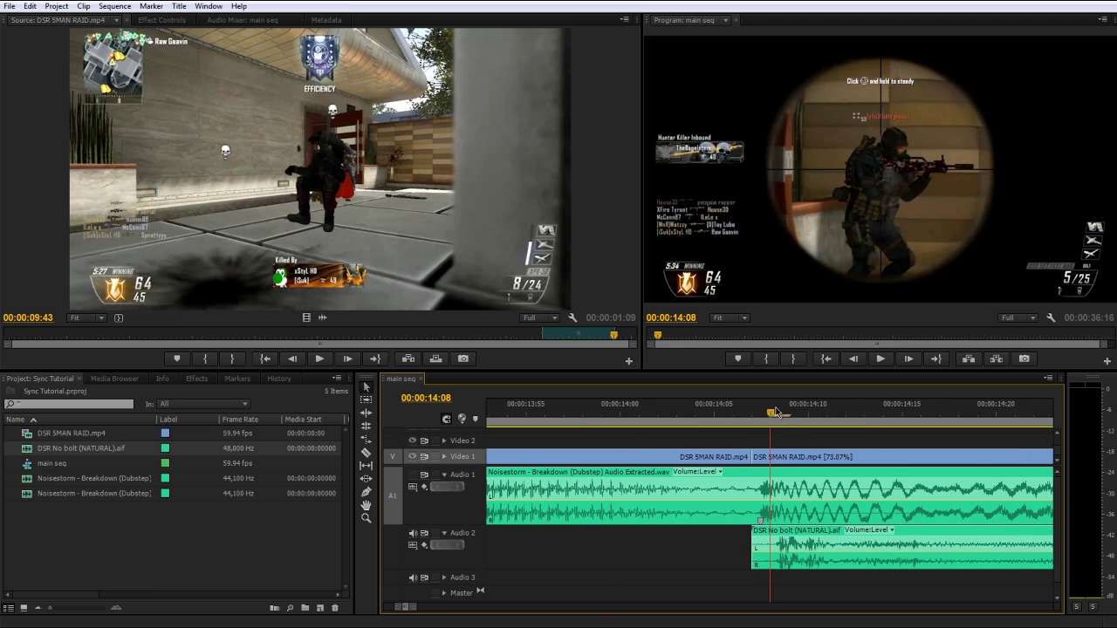
pyautogui.moveTo(757, 544); pyautogui.dragTo(777, 542)
pyautogui.press('-')
pyautogui.press('-')
pyautogui.press('-')
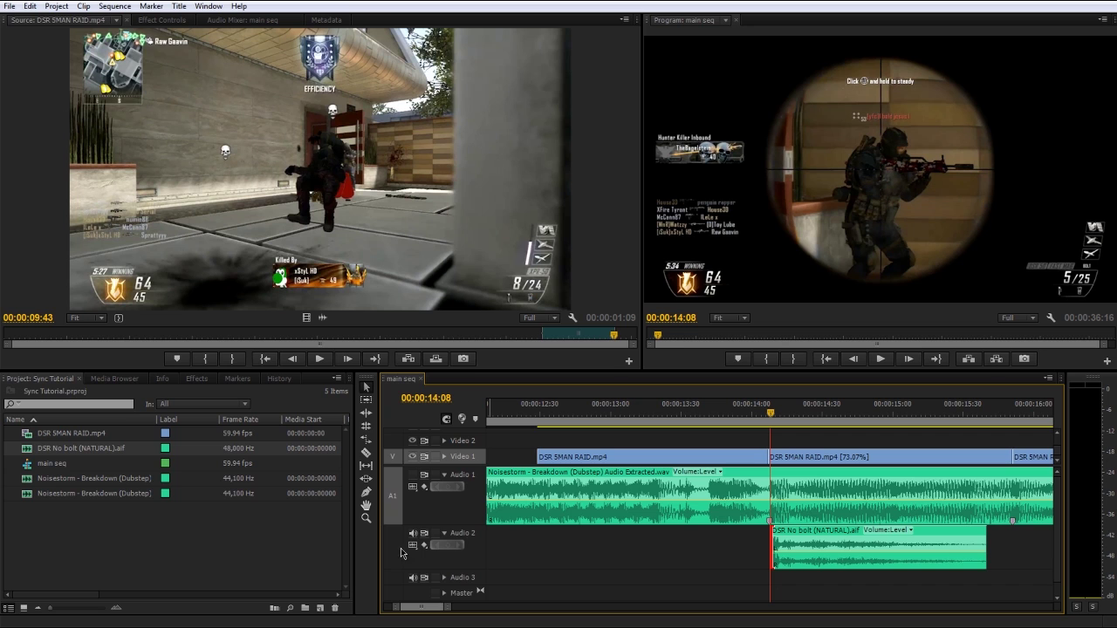
# Collapse Audio 2 and shift the trimmed gunshot sound slightly so it starts on the first beat marker
pyautogui.click(446, 533)
pyautogui.press('=')
pyautogui.press('=')
pyautogui.press('=')
pyautogui.moveTo(791, 536); pyautogui.dragTo(782, 538)
pyautogui.press('-')
pyautogui.press('-')
pyautogui.press('-')
pyautogui.press('-')
pyautogui.press('-')
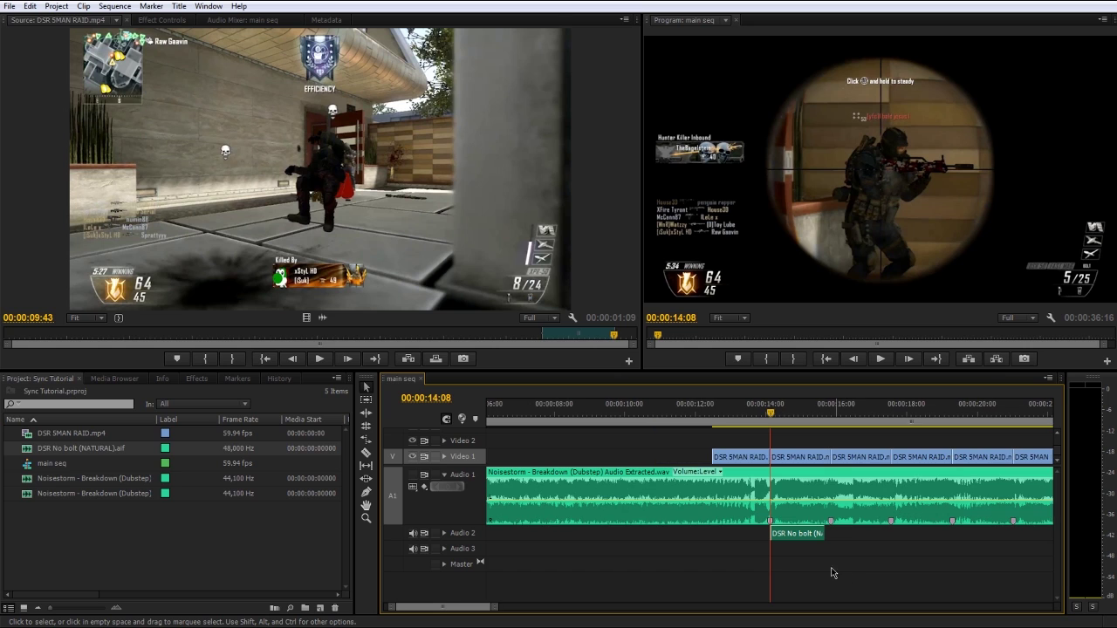
# Duplicate the gunshot sound on Audio 2 to the second beat marker
pyautogui.moveTo(790, 535); pyautogui.dragTo(851, 539)
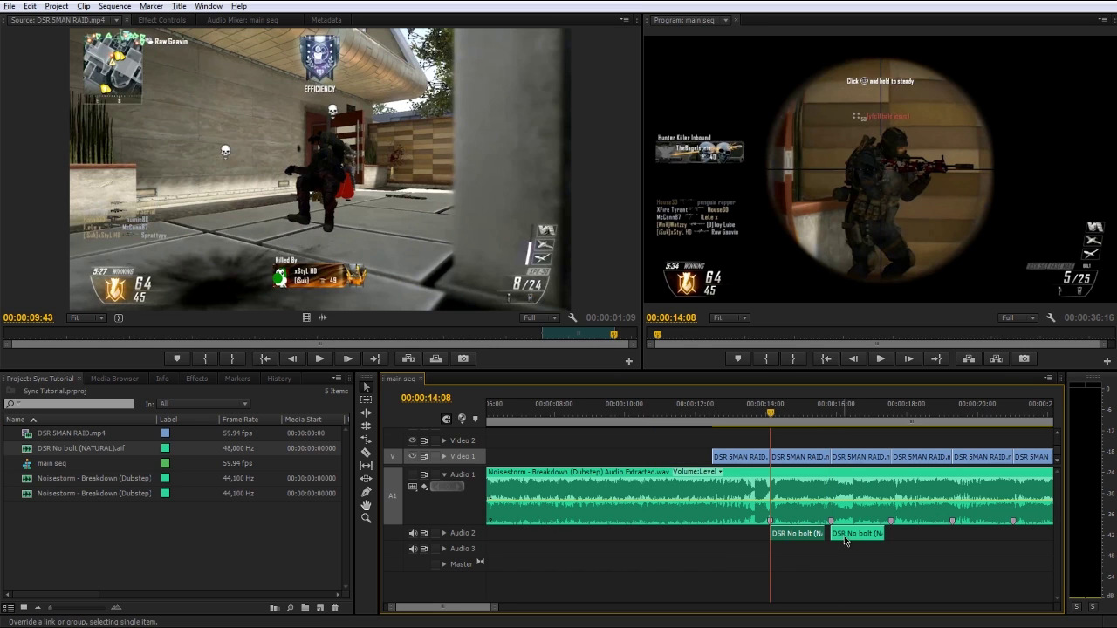
pyautogui.click(841, 570)
pyautogui.click(790, 534)
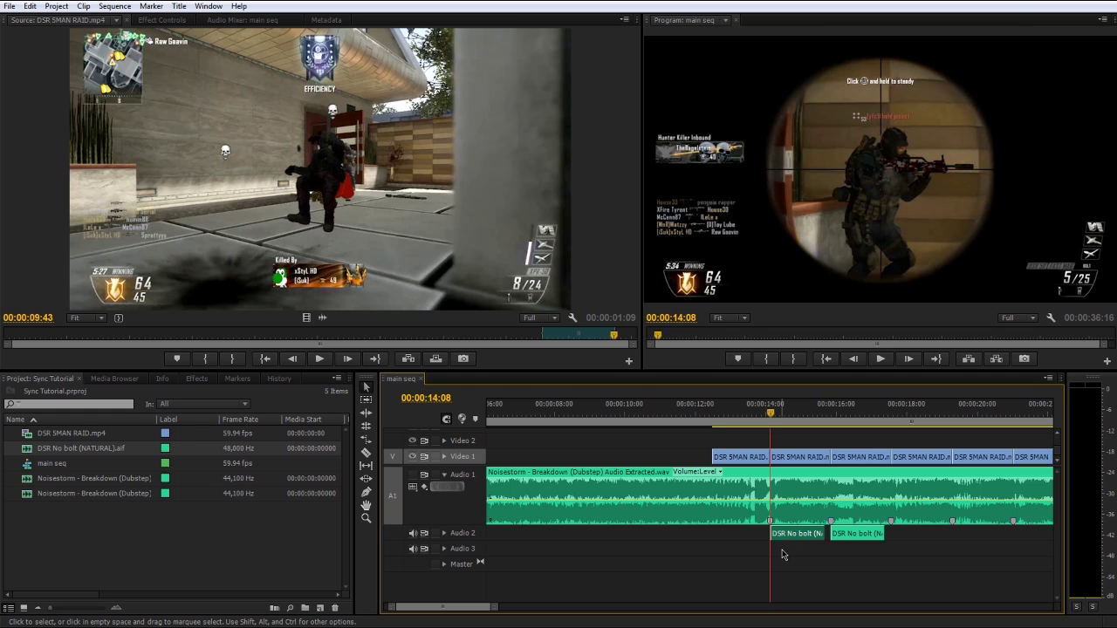
pyautogui.click(903, 410)
pyautogui.hotkey('ctrl', 'v')
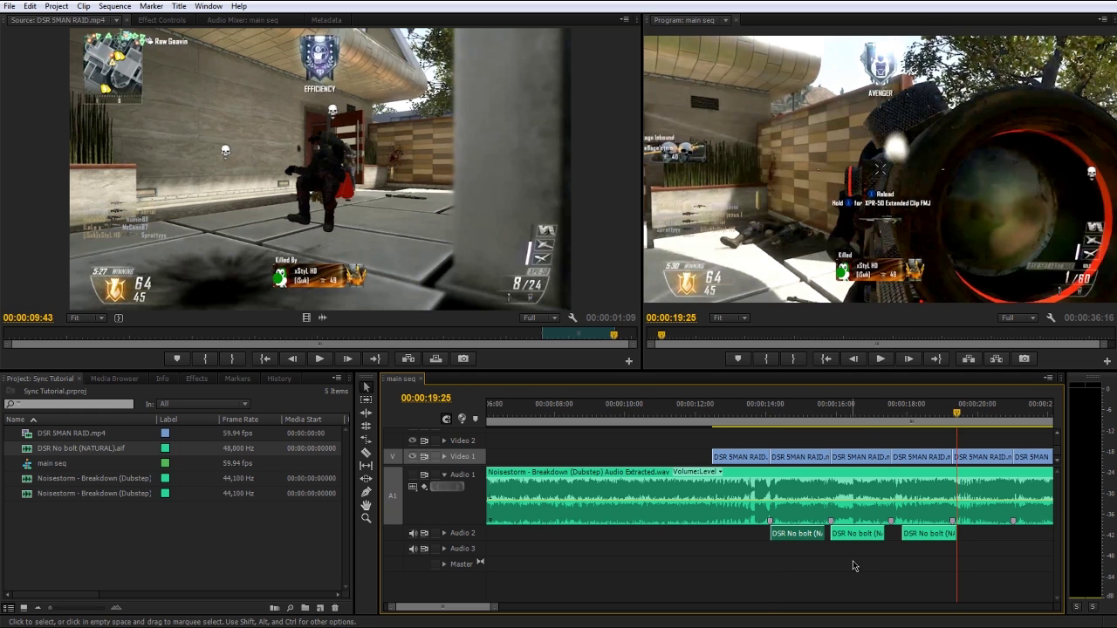
pyautogui.hotkey('ctrl', 'z')
# Duplicate the gunshot sound on Audio 2 to the third, fourth and fifth beat markers
pyautogui.moveTo(853, 533); pyautogui.dragTo(980, 537)
pyautogui.moveTo(970, 536); pyautogui.dragTo(1025, 536)
pyautogui.press('-')
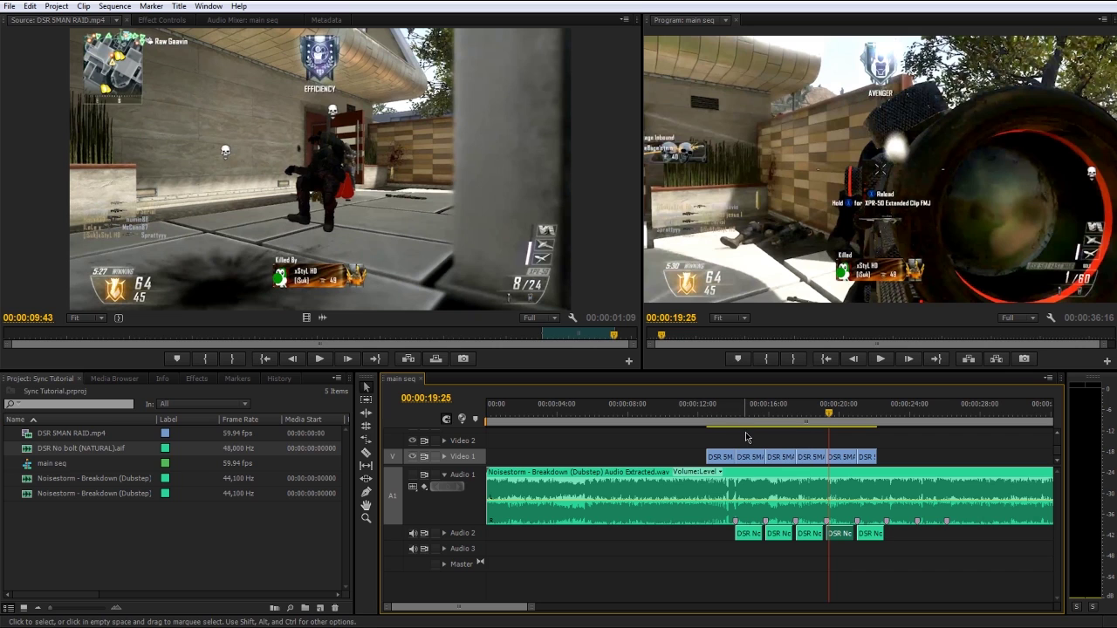
# Set the playhead to 00:00:21:14 and split the closing gameplay piece there
pyautogui.moveTo(861, 414); pyautogui.dragTo(865, 416)
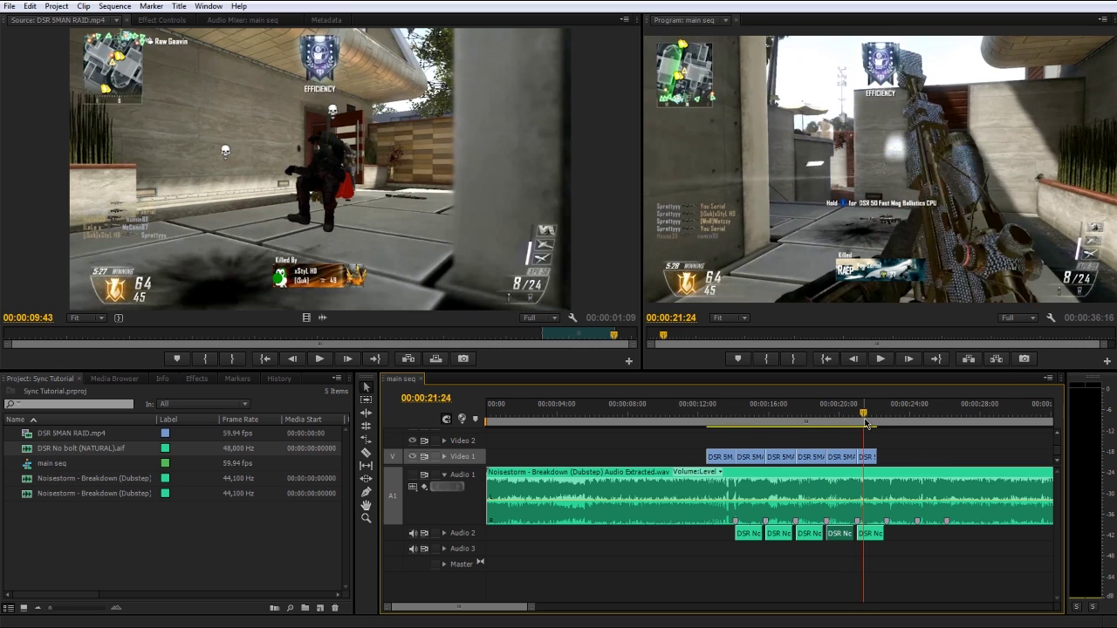
pyautogui.press('=')
pyautogui.moveTo(760, 416); pyautogui.dragTo(764, 419)
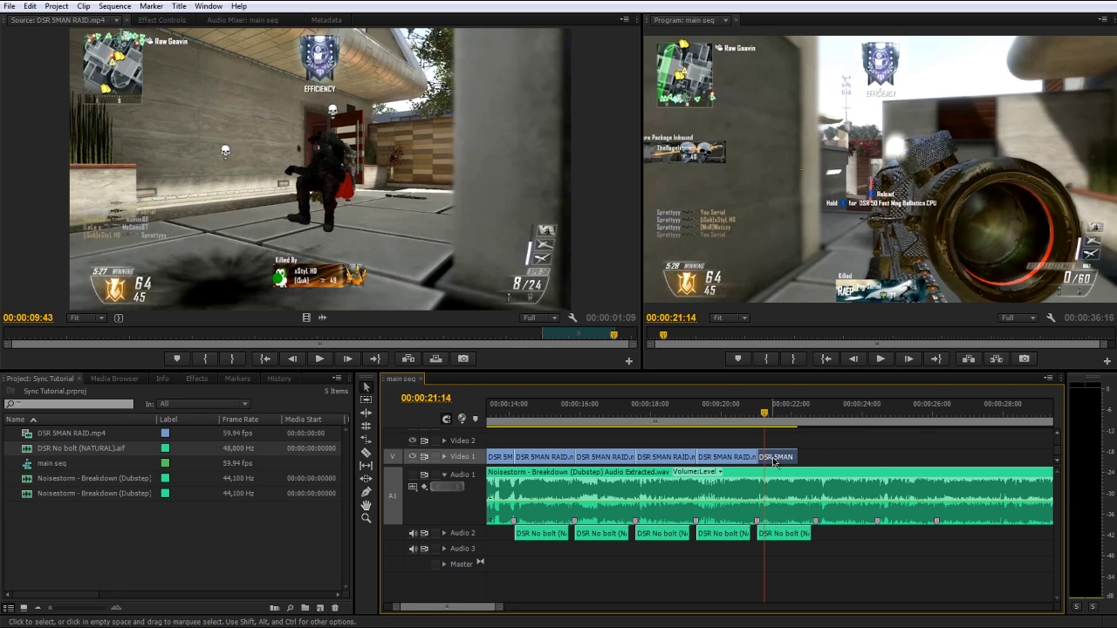
pyautogui.hotkey('ctrl', 'k')
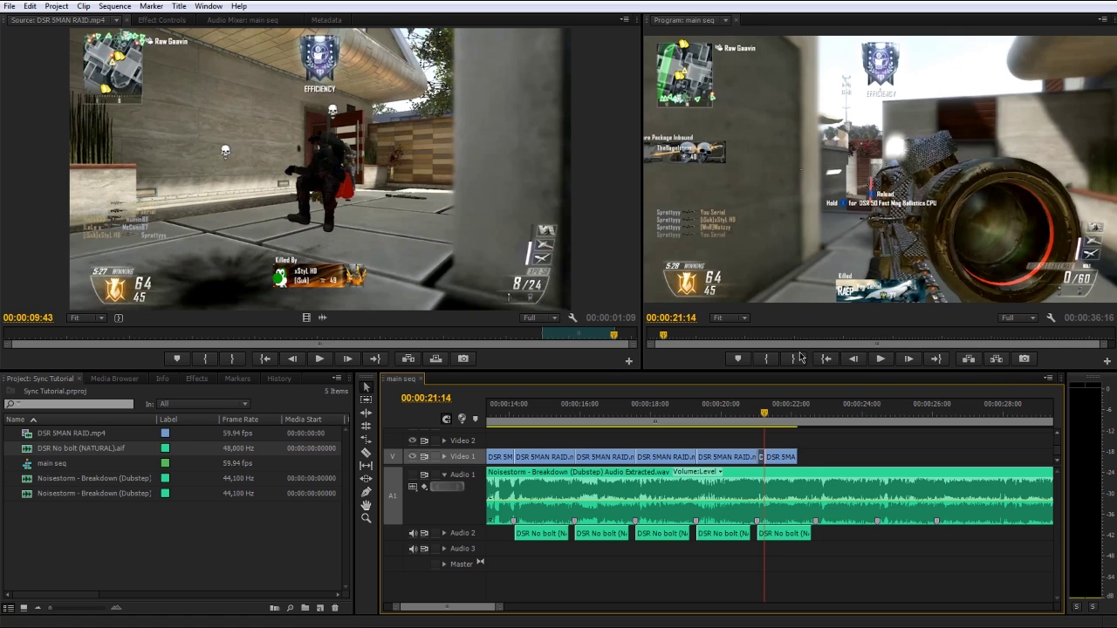
# Rate-stretch the end of the last split piece past the sixth beat marker to slow it down
pyautogui.press('r')
pyautogui.moveTo(795, 456); pyautogui.dragTo(843, 457)
pyautogui.press('v')
pyautogui.click(870, 460)
# Rate-stretch the start of the opening gameplay piece earlier, slowing it to 62.02%, and save the project
pyautogui.press('-')
pyautogui.press('-')
pyautogui.click(598, 415)
pyautogui.press('=')
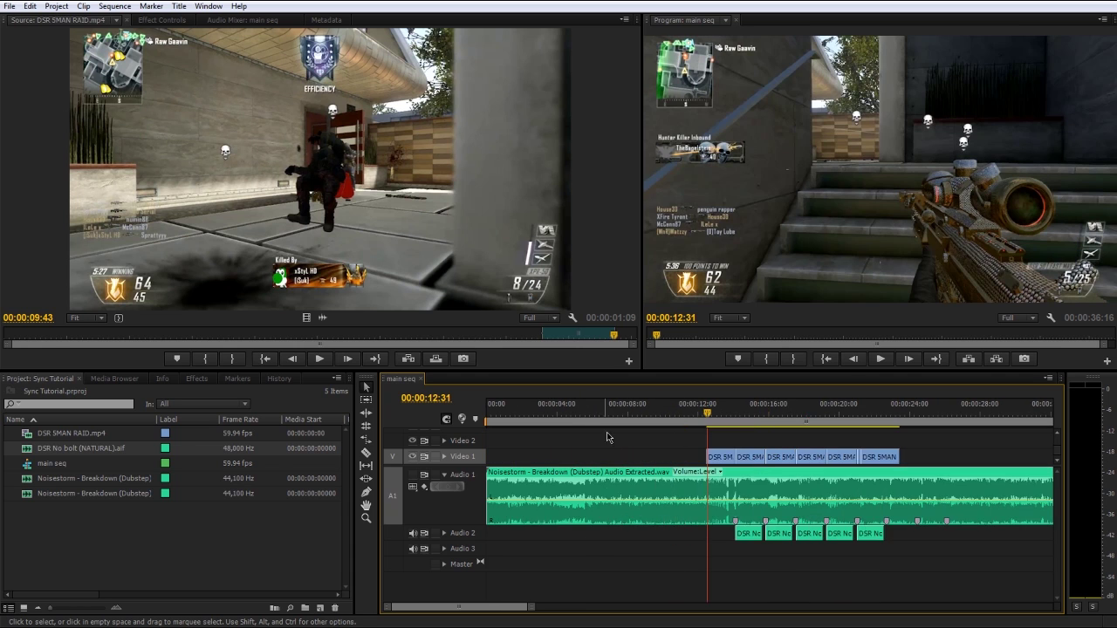
pyautogui.press('=')
pyautogui.press('=')
pyautogui.moveTo(793, 416); pyautogui.dragTo(822, 416)
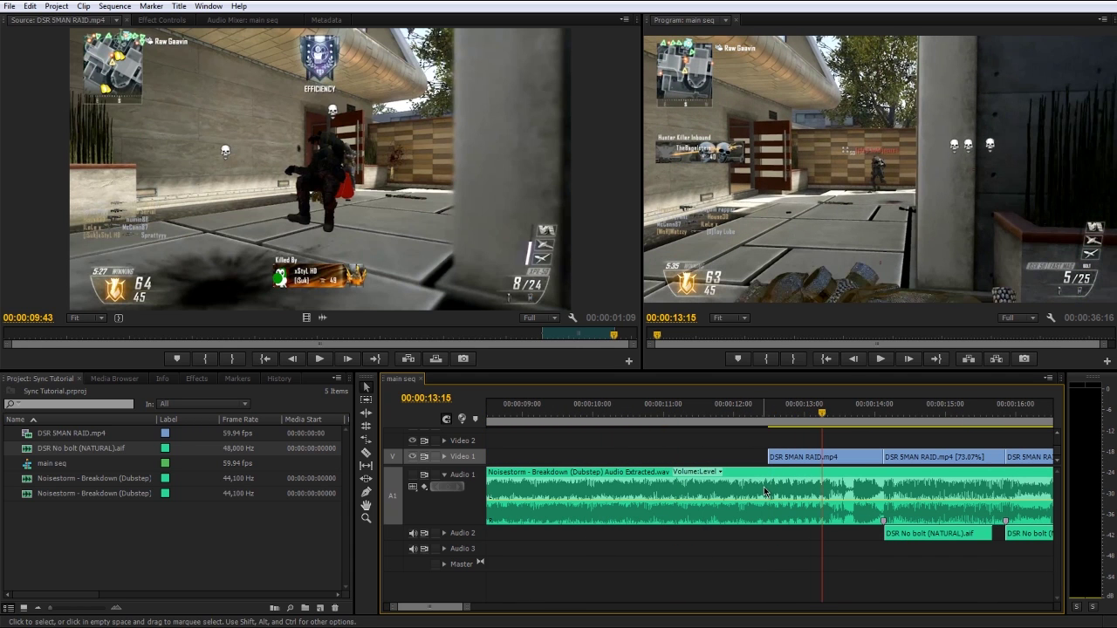
pyautogui.press('r')
pyautogui.moveTo(756, 458); pyautogui.dragTo(694, 455)
pyautogui.press('v')
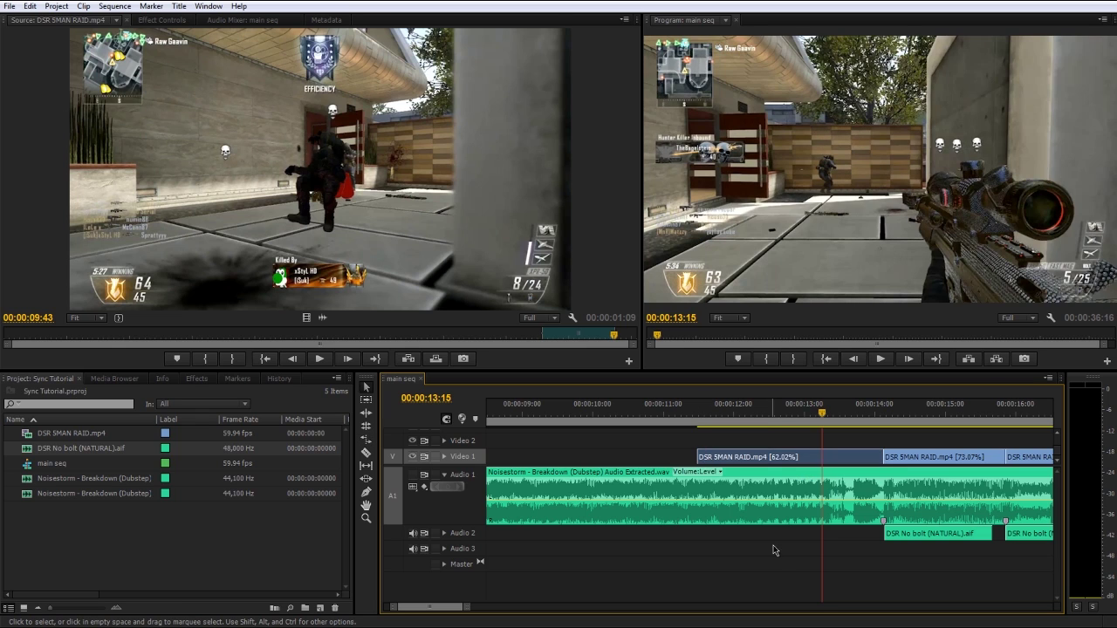
pyautogui.hotkey('ctrl', 's')
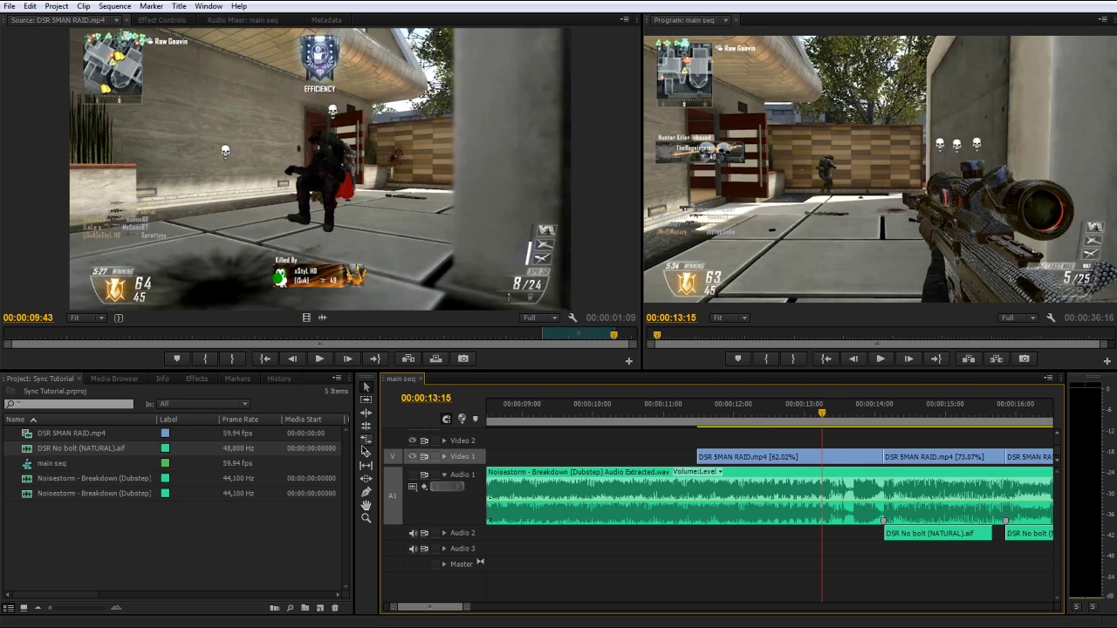
# Undo the rate stretch of the opening gameplay piece, along with a second attempt to extend its start
pyautogui.hotkey('ctrl', 'z')
pyautogui.moveTo(763, 456); pyautogui.dragTo(690, 452)
pyautogui.hotkey('ctrl', 'z')
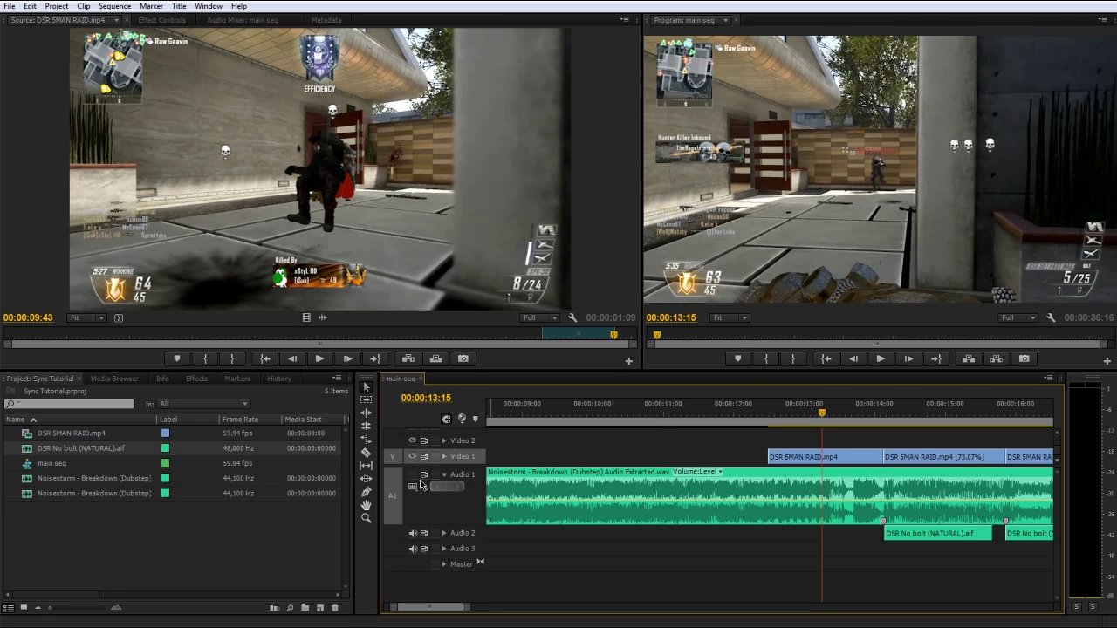
# Rate-stretch the start of the opening gameplay piece earlier, slowing it to 59.39%
pyautogui.click(365, 440)
pyautogui.moveTo(769, 457); pyautogui.dragTo(689, 457)
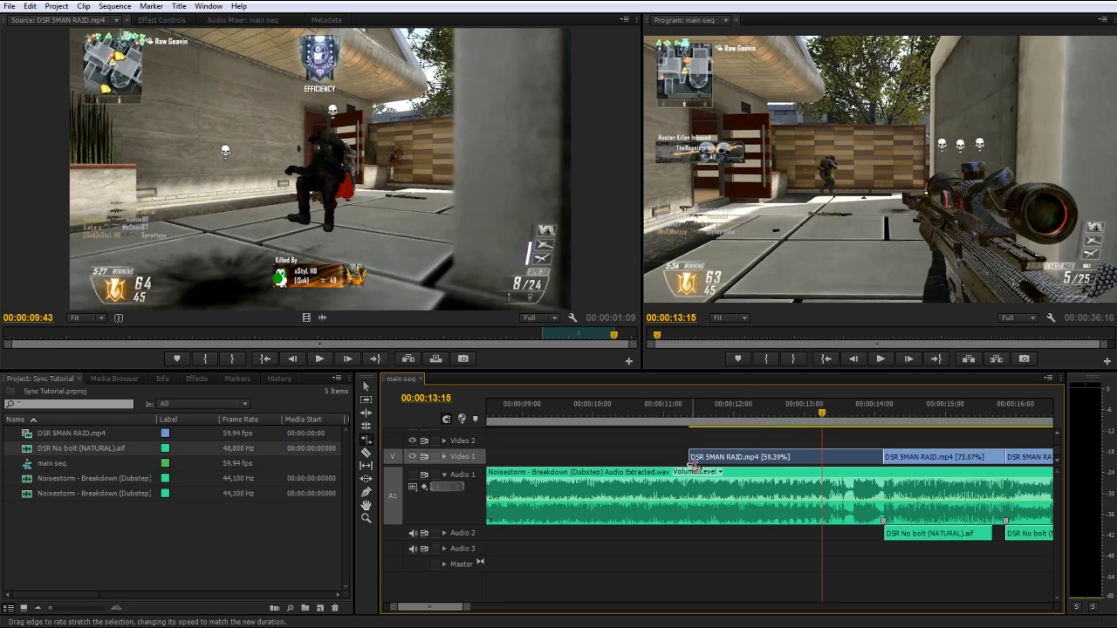
pyautogui.press('v')
pyautogui.press('-')
pyautogui.press('-')
pyautogui.press('-')
pyautogui.press('=')
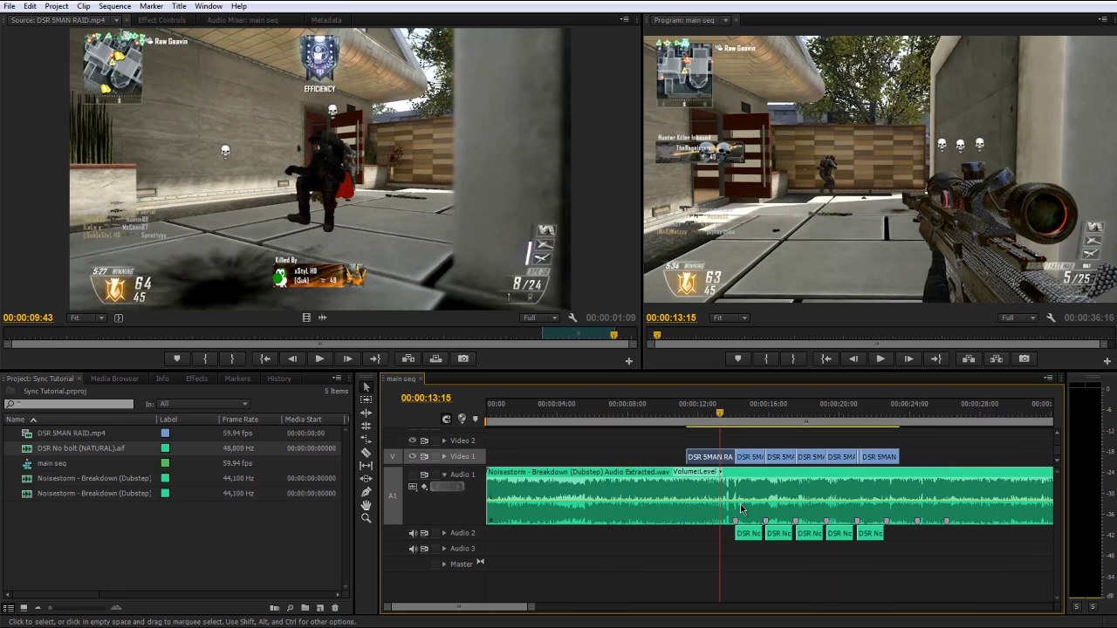
# Play the synced sequence from 00:00:11:55 with the Audio 1 music track turned on
pyautogui.moveTo(723, 416); pyautogui.dragTo(604, 423)
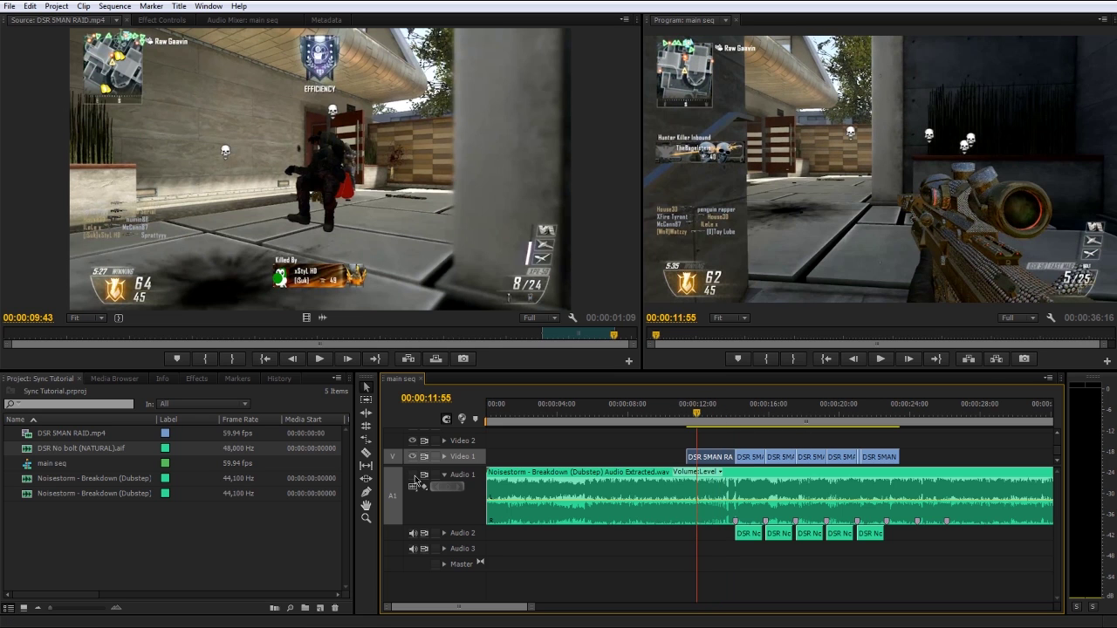
pyautogui.press('space')
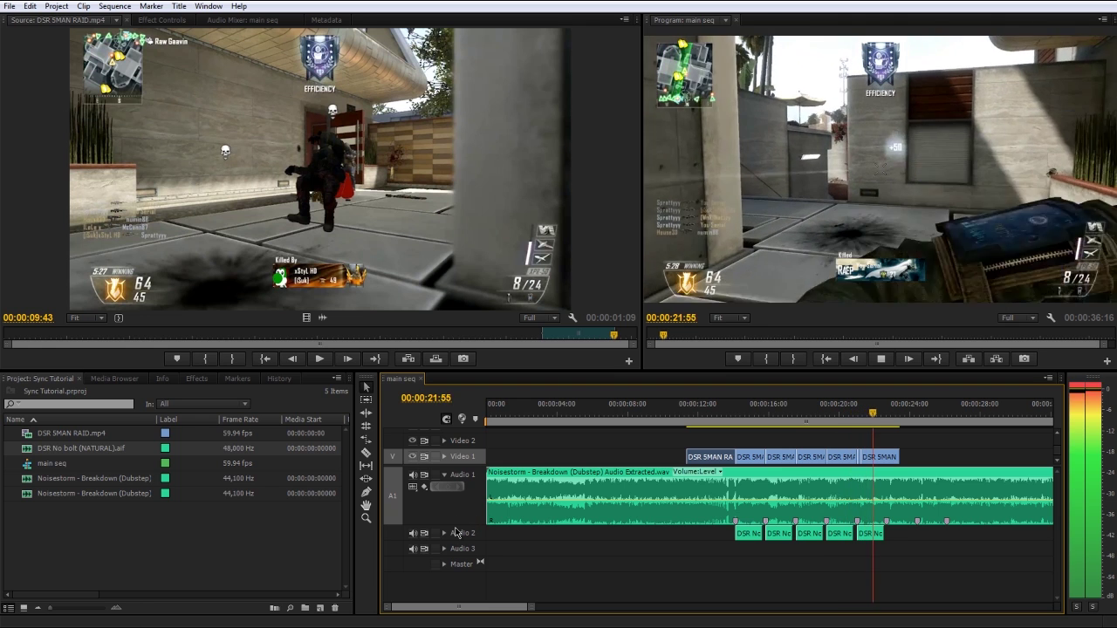
# Stop playback, try the 1/2 and 1/4 playback resolutions for the sequence preview, and return it to Full
pyautogui.press('space')
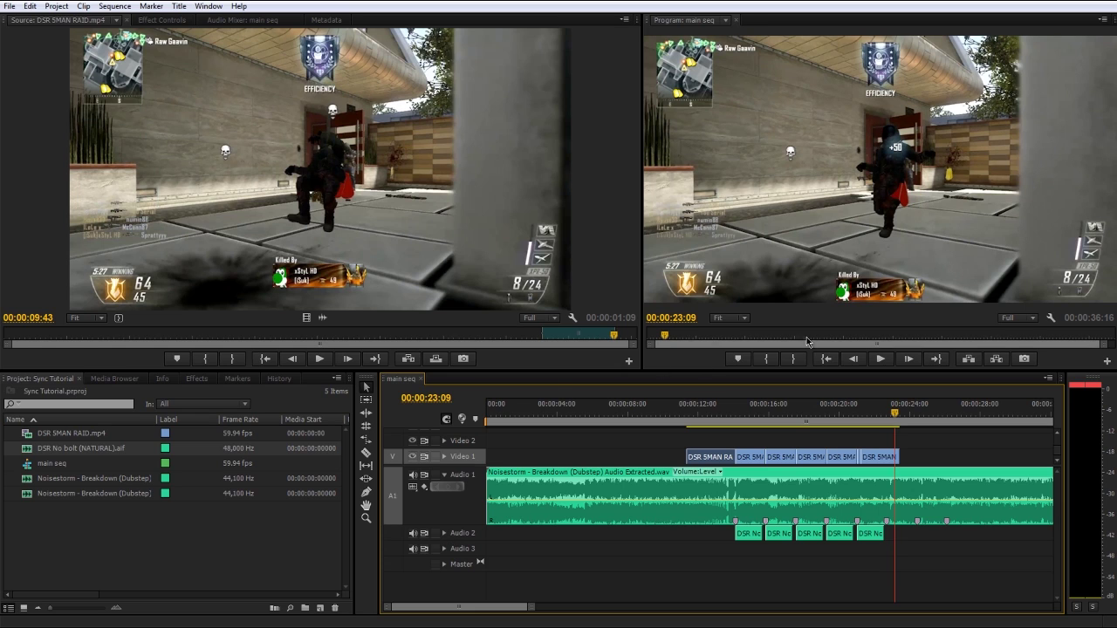
pyautogui.click(1019, 317)
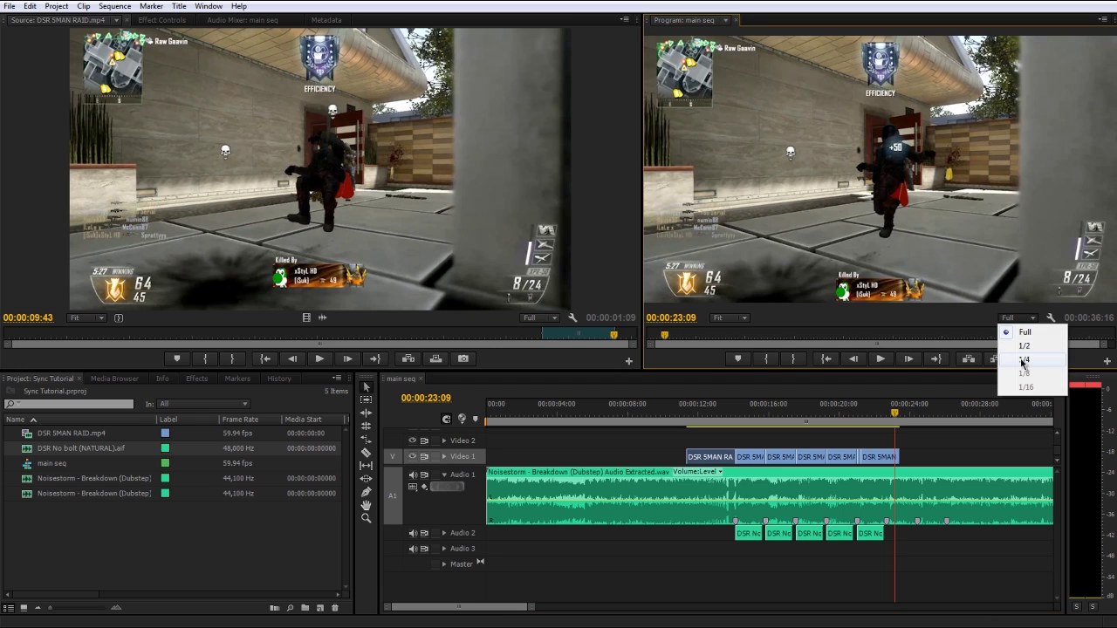
pyautogui.click(957, 316)
pyautogui.click(1015, 317)
pyautogui.click(1021, 344)
pyautogui.click(1015, 320)
pyautogui.click(1024, 360)
pyautogui.click(1024, 320)
pyautogui.click(1022, 361)
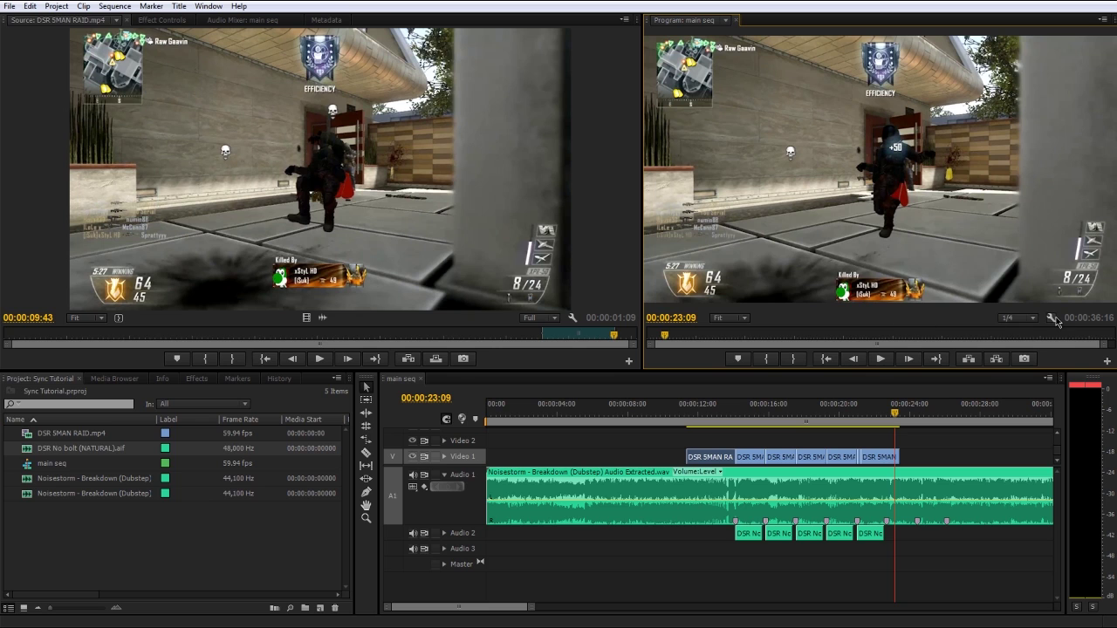
pyautogui.click(1017, 319)
pyautogui.click(1019, 328)
# Try nesting all the gameplay pieces on Video 1 into one sequence, and undo the nesting
pyautogui.click(699, 413)
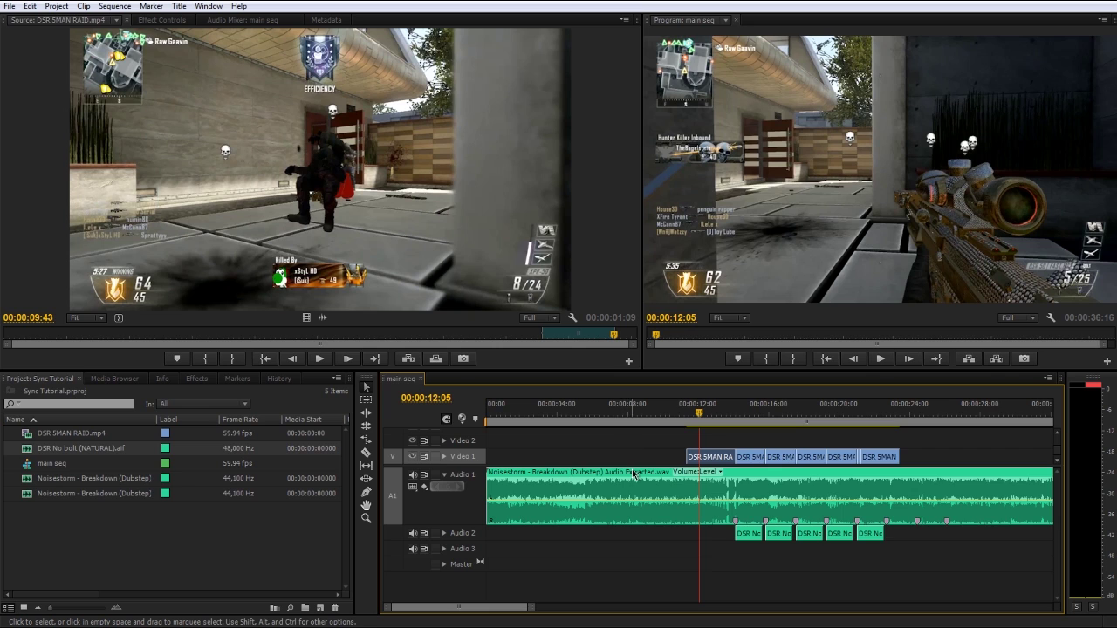
pyautogui.press('-')
pyautogui.press('-')
pyautogui.moveTo(697, 447); pyautogui.dragTo(497, 542)
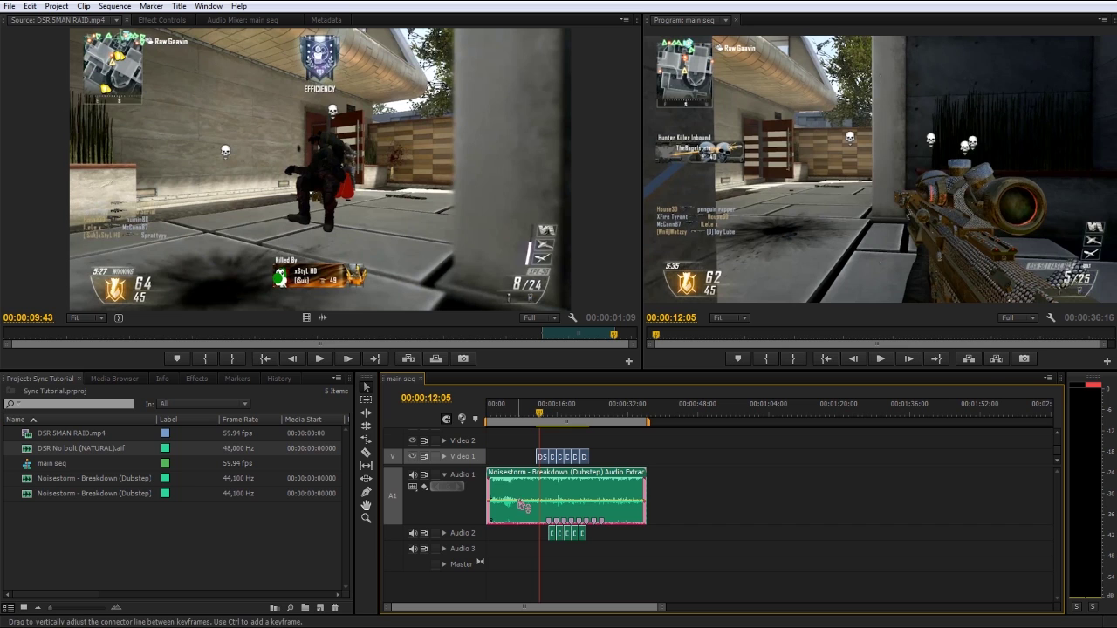
pyautogui.click(663, 560)
pyautogui.moveTo(512, 446); pyautogui.dragTo(602, 461)
pyautogui.press('=')
pyautogui.press('=')
pyautogui.rightClick(716, 461)
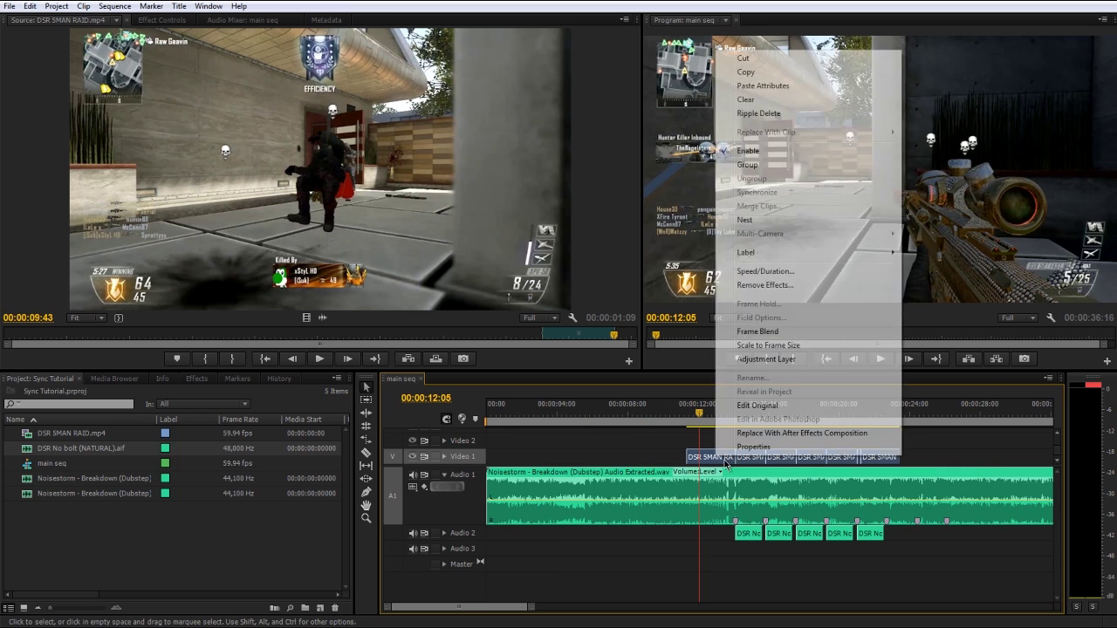
pyautogui.click(773, 220)
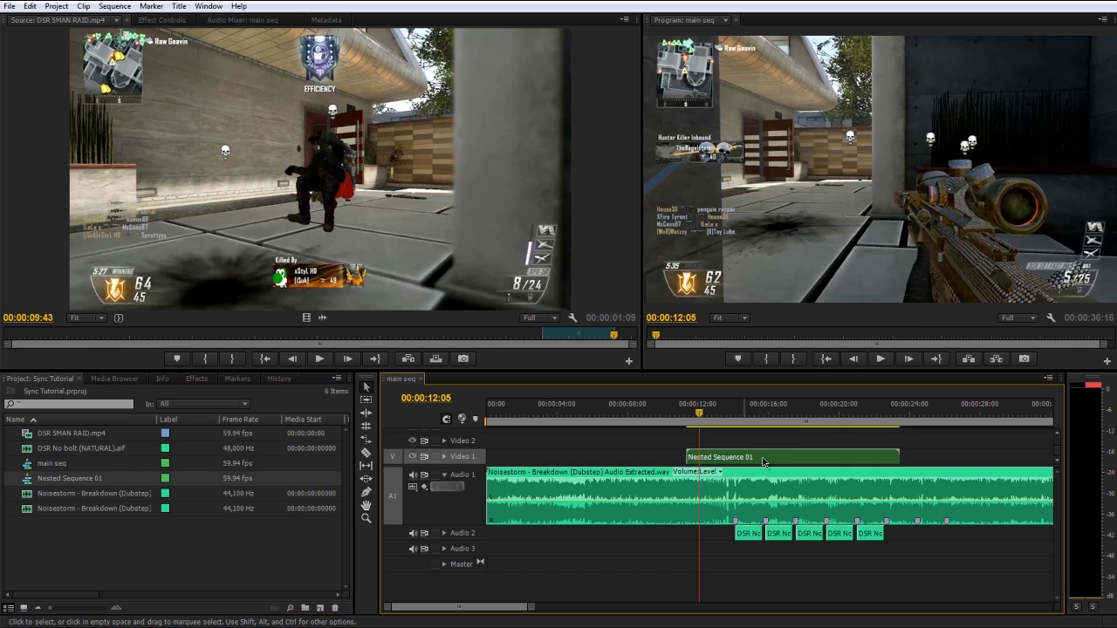
pyautogui.hotkey('ctrl', 'z')
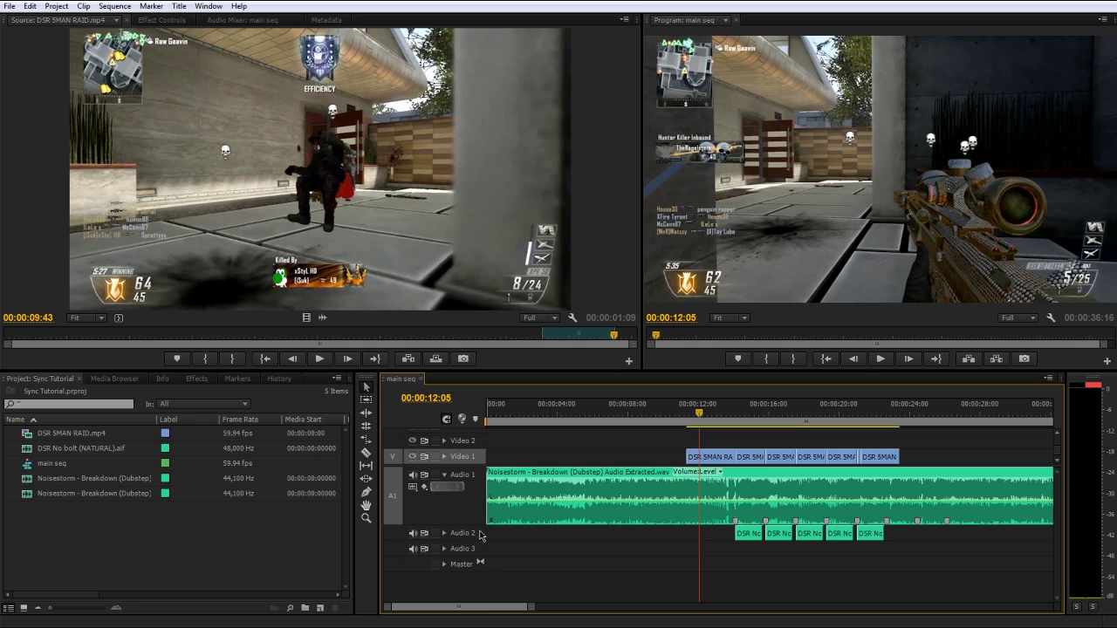
# Expand the Video 1 track and increase its height so the gameplay clips show large thumbnails
pyautogui.click(444, 457)
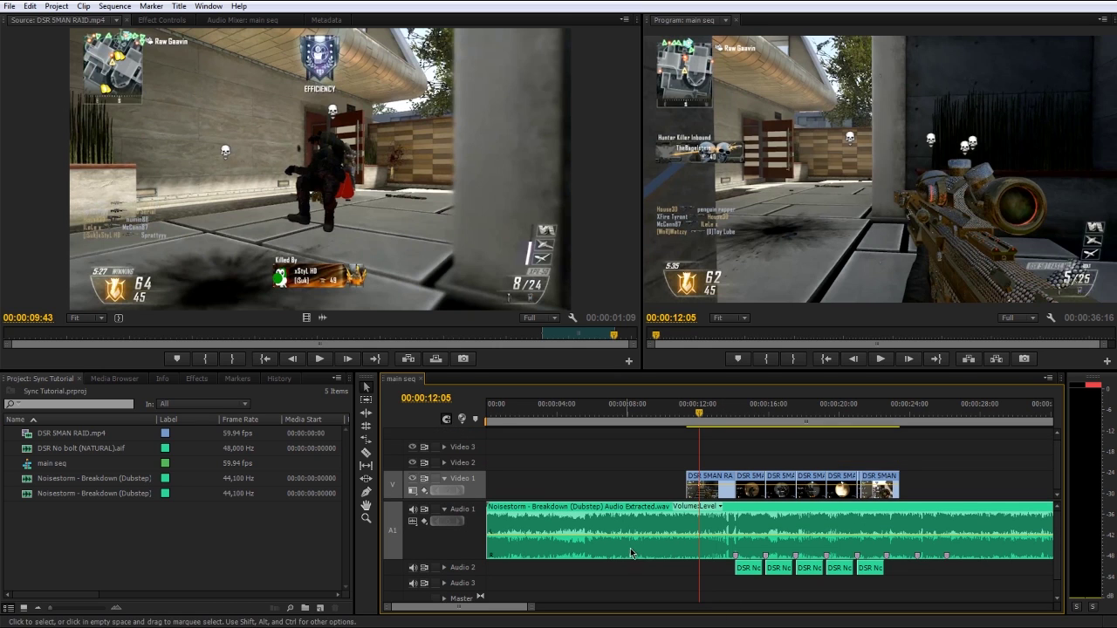
pyautogui.moveTo(461, 471); pyautogui.dragTo(461, 448)
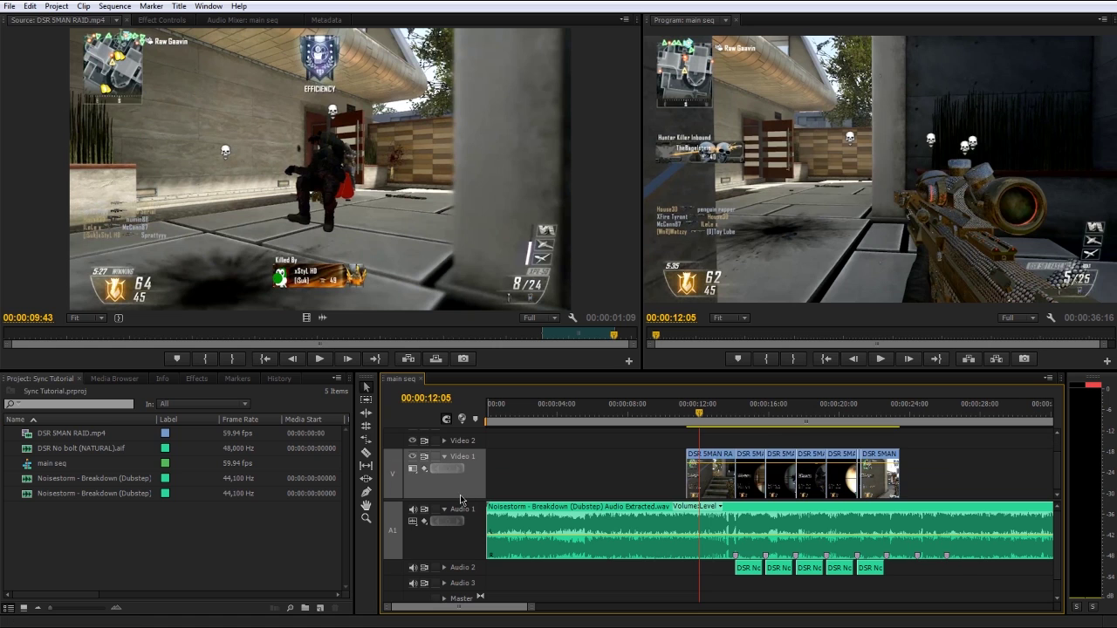
pyautogui.moveTo(458, 500); pyautogui.dragTo(459, 467)
pyautogui.press('=')
pyautogui.press('=')
pyautogui.press('=')
pyautogui.press('-')
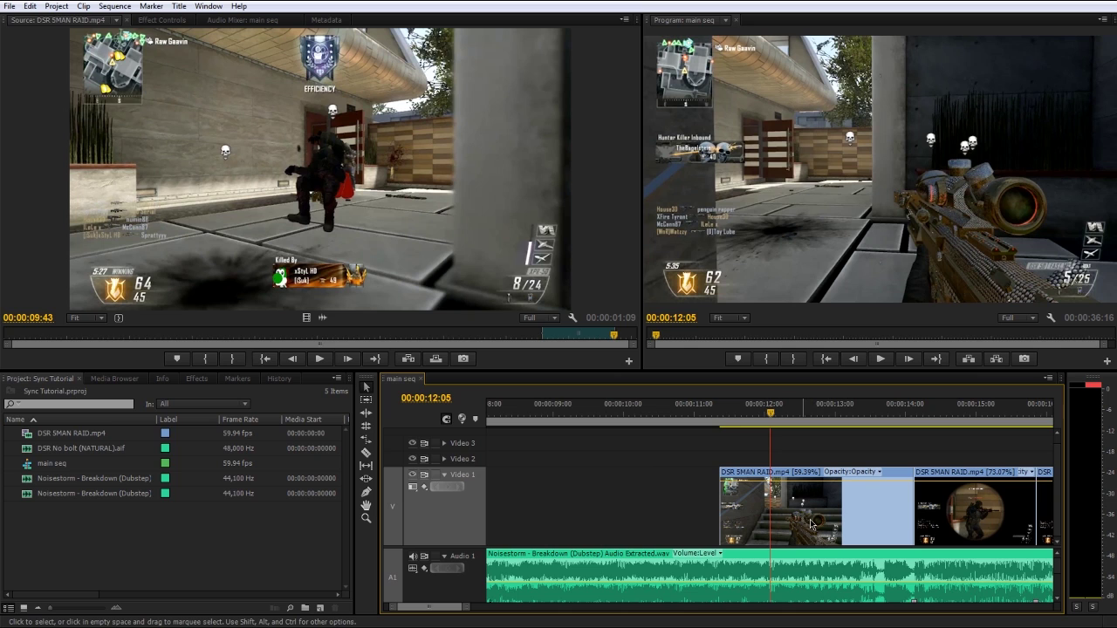
# Add Time Remapping speed keyframes to the opening gameplay clip at 00:00:12:05 and 00:00:12:31
pyautogui.press('h')
pyautogui.moveTo(864, 499); pyautogui.dragTo(675, 483)
pyautogui.press('v')
pyautogui.click(632, 514)
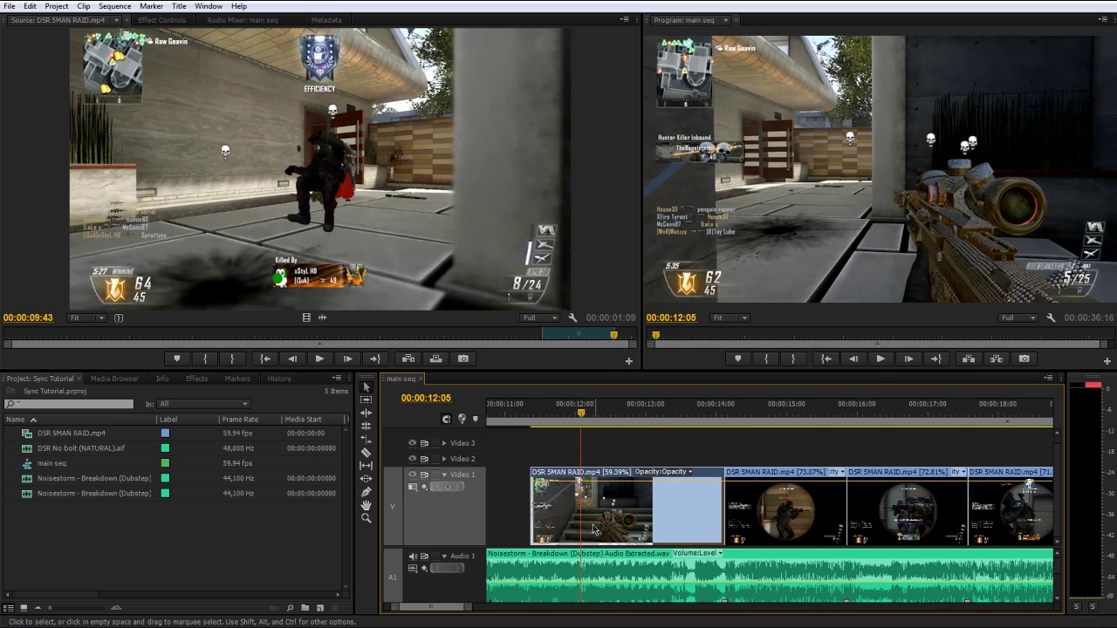
pyautogui.click(165, 20)
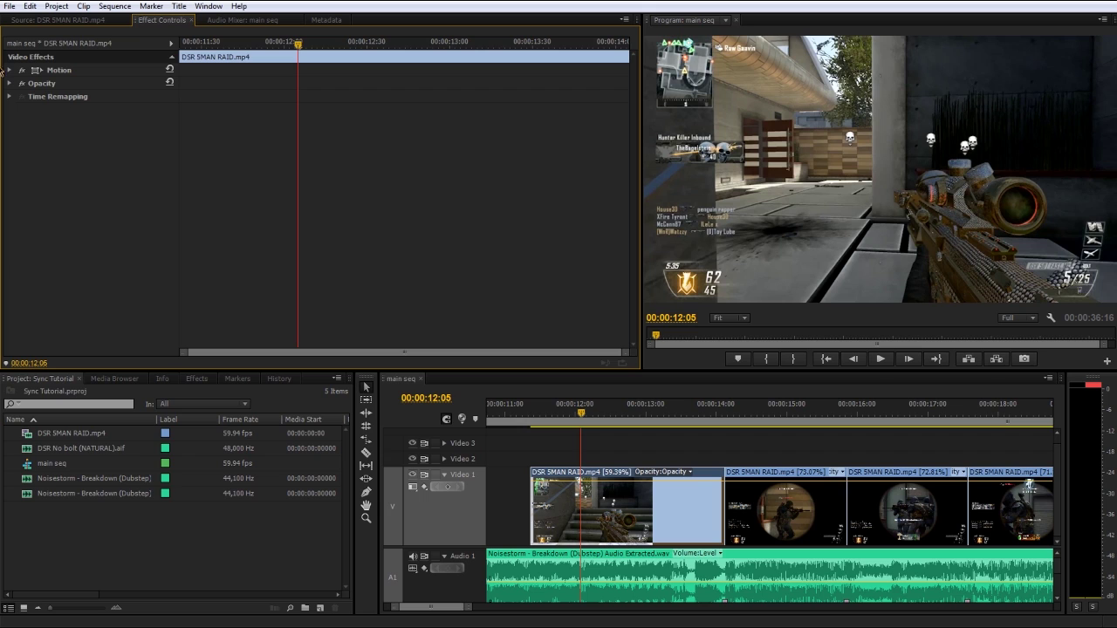
pyautogui.click(10, 96)
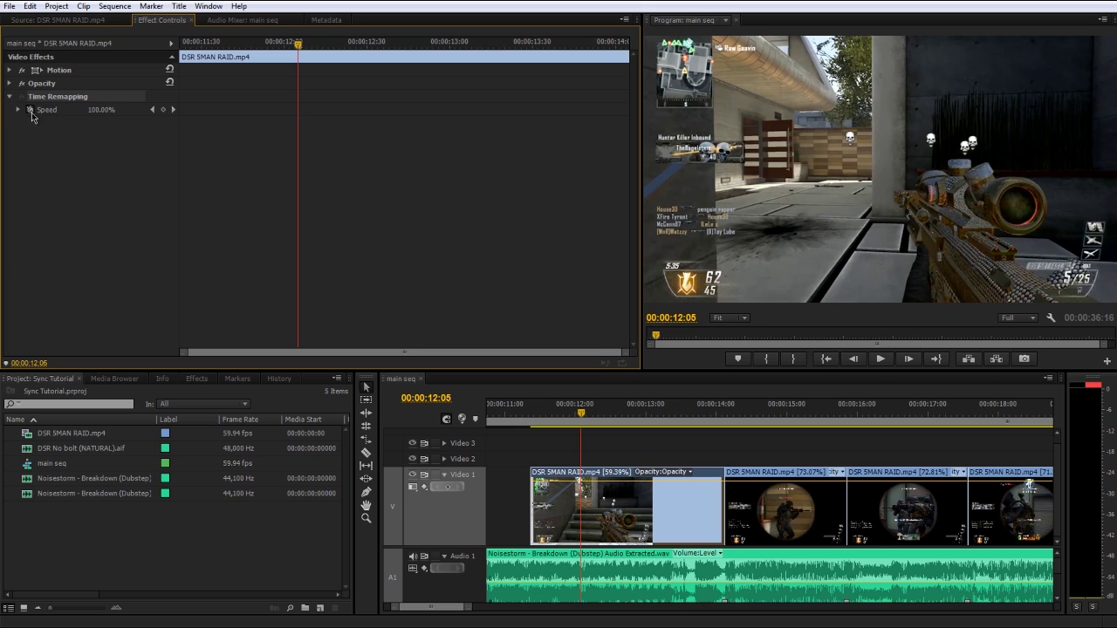
pyautogui.click(163, 109)
pyautogui.moveTo(300, 44); pyautogui.dragTo(370, 43)
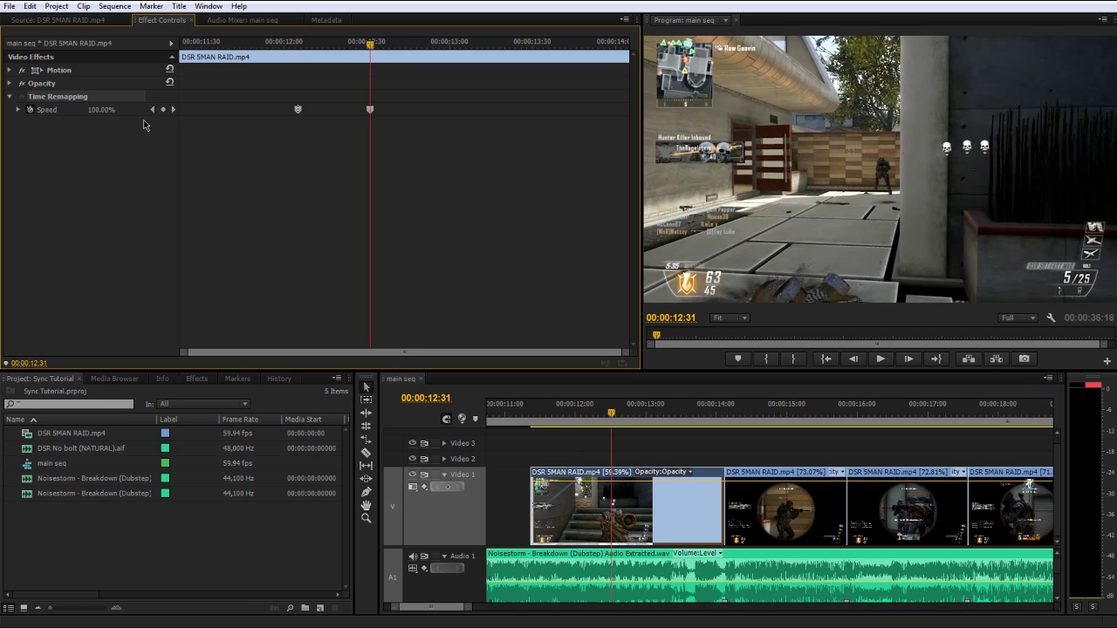
# Reveal and enlarge the clip's speed graph, and split the first speed keyframe into a ramp
pyautogui.click(18, 110)
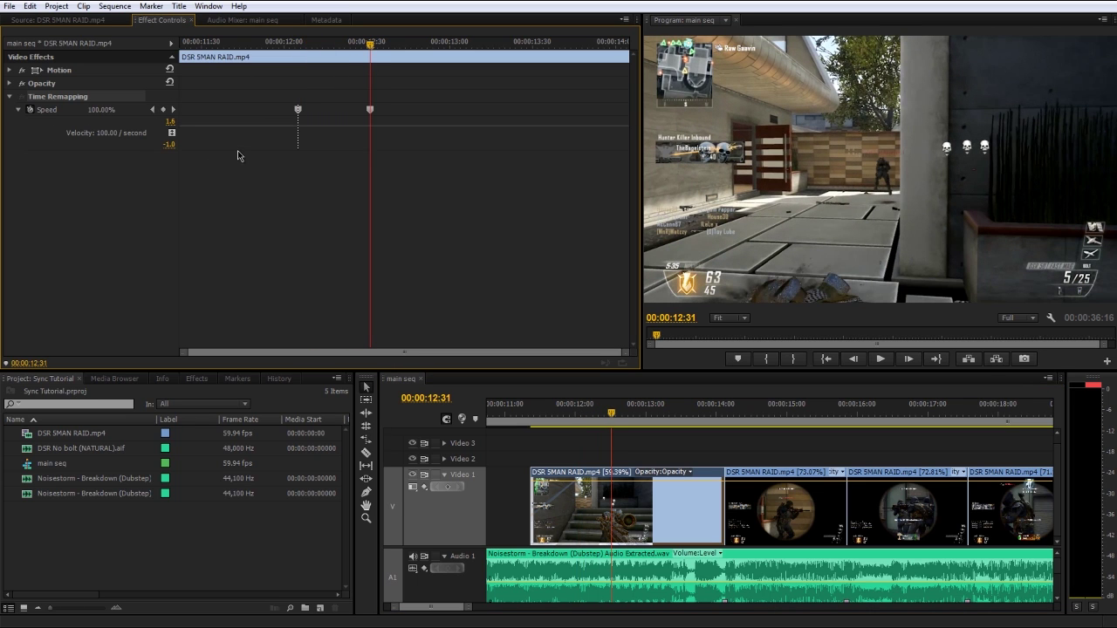
pyautogui.moveTo(238, 150); pyautogui.dragTo(247, 230)
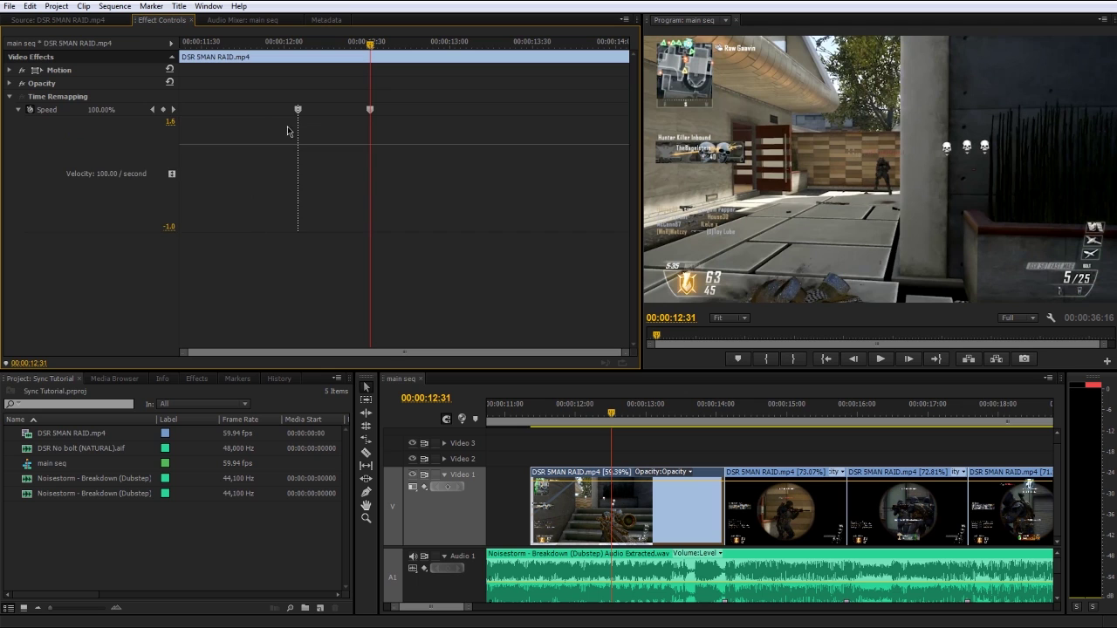
pyautogui.moveTo(297, 111); pyautogui.dragTo(333, 114)
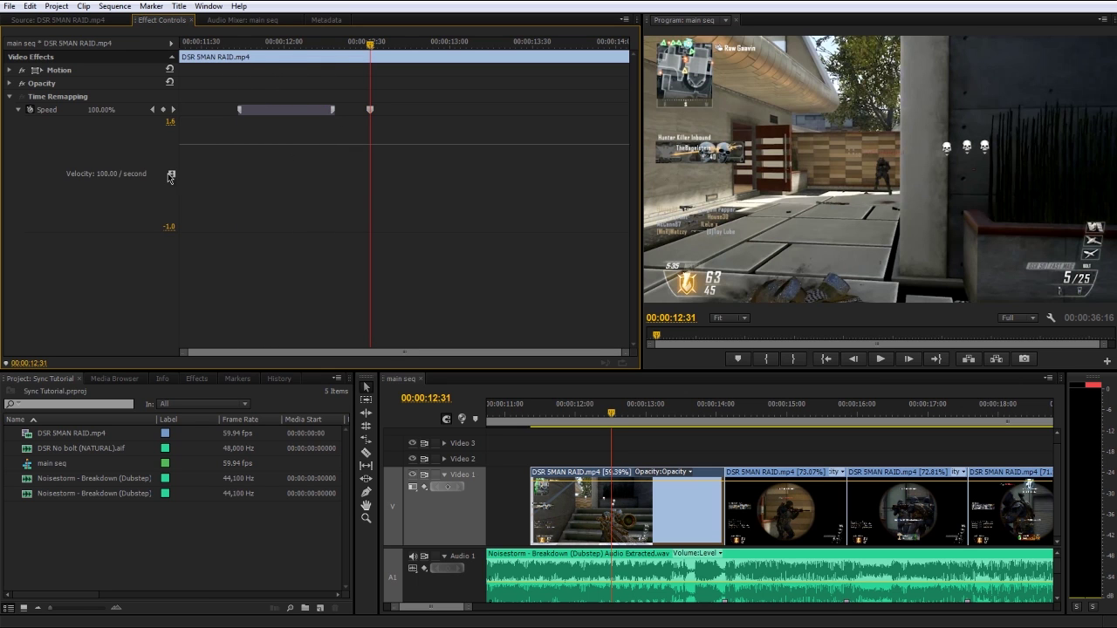
# Display the Time Remapping Speed line on the opening gameplay clip in the timeline instead of Opacity
pyautogui.click(581, 502)
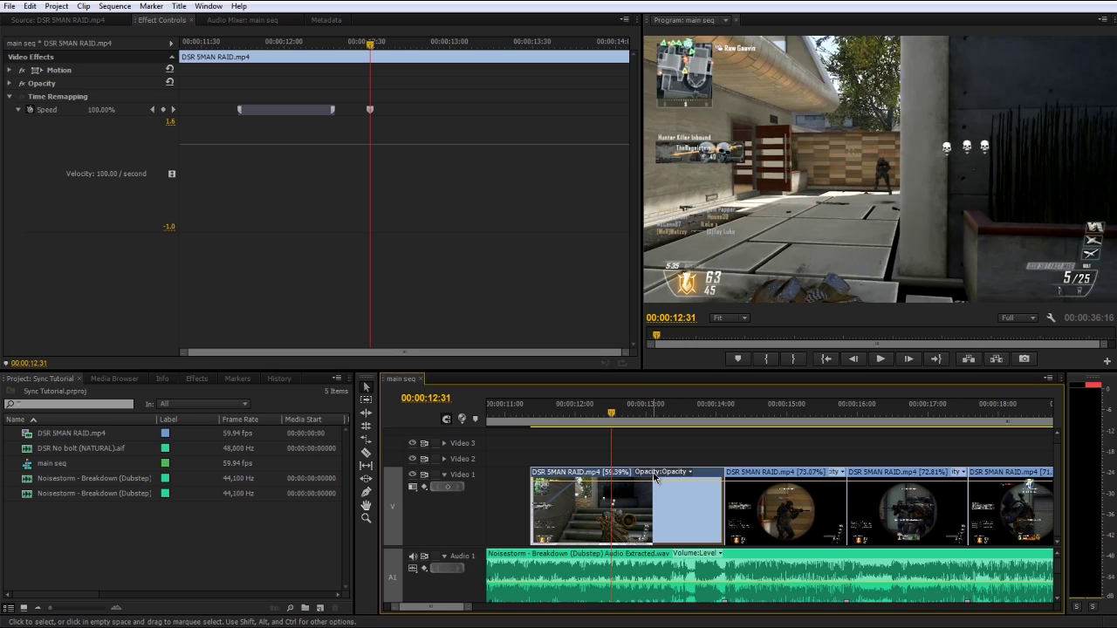
pyautogui.click(687, 476)
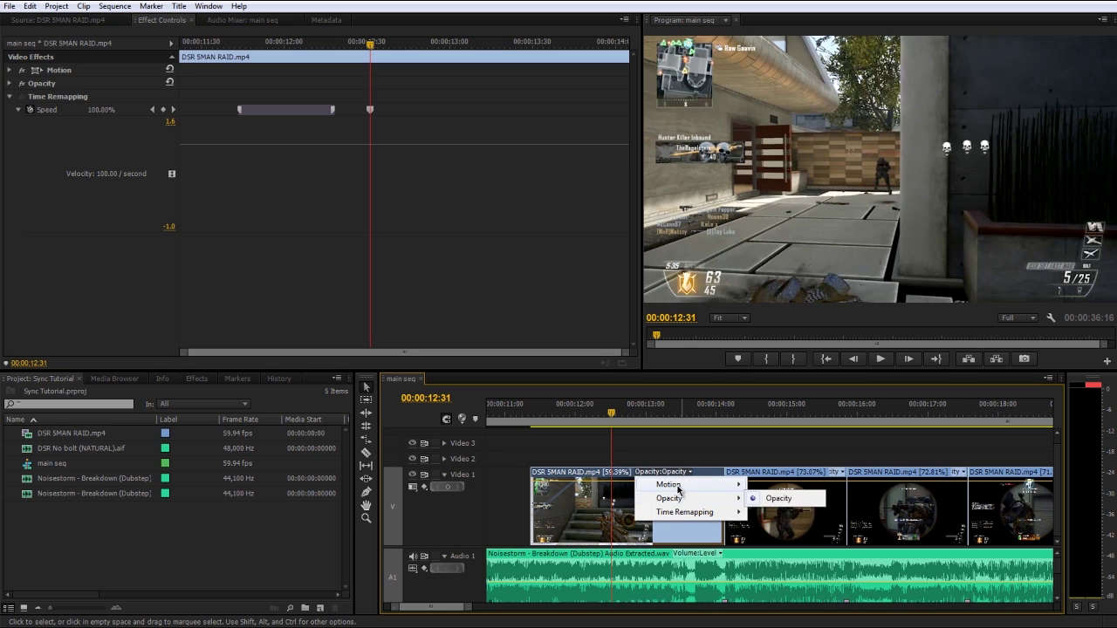
pyautogui.moveTo(684, 513)
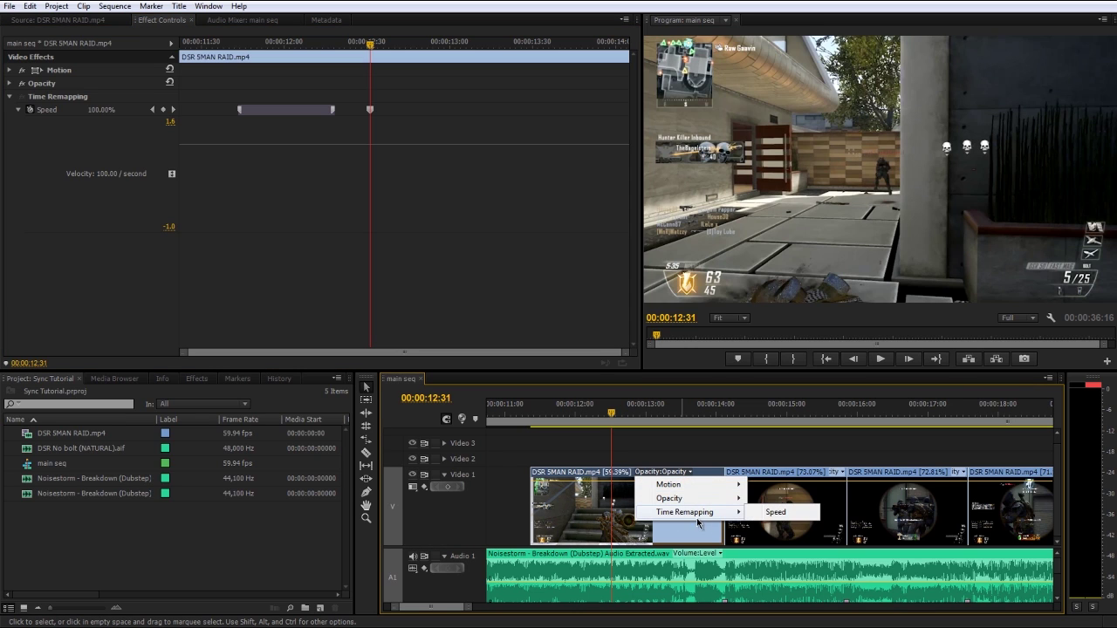
pyautogui.click(764, 515)
pyautogui.press('=')
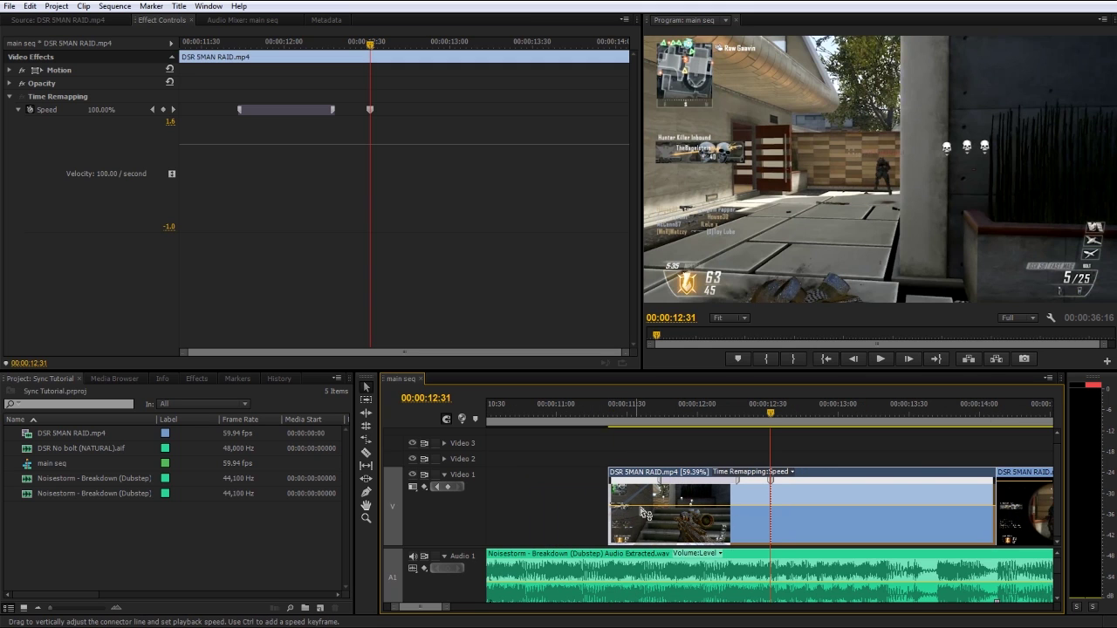
pyautogui.press('=')
# Add two speed keyframes on the opening clip's speed line and pull them toward the clip's start
pyautogui.keyDown('ctrl'); pyautogui.click(724, 506); pyautogui.keyUp('ctrl')
pyautogui.keyDown('ctrl'); pyautogui.click(748, 506); pyautogui.keyUp('ctrl')
pyautogui.moveTo(723, 481); pyautogui.dragTo(663, 480)
pyautogui.moveTo(749, 481)
pyautogui.mouseDown()
pyautogui.moveTo(806, 504)
pyautogui.moveTo(680, 449)
pyautogui.moveTo(741, 483)
pyautogui.mouseUp()
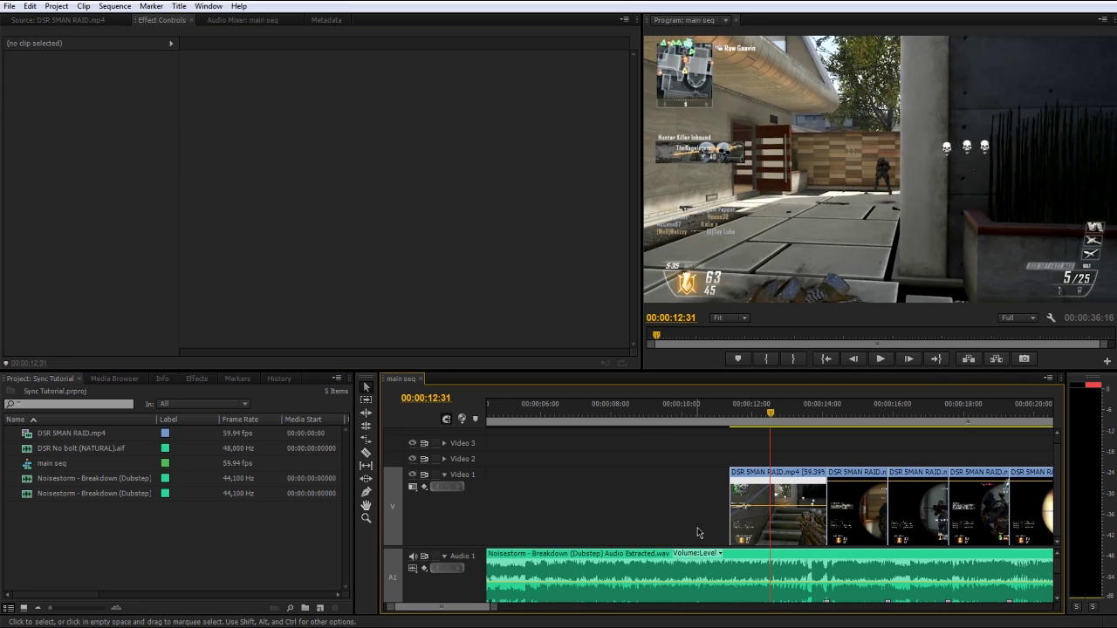
# Collapse the Video 1 track and rearrange the timeline view so the gunshot sounds on Audio 2 are in sight
pyautogui.press('\\')
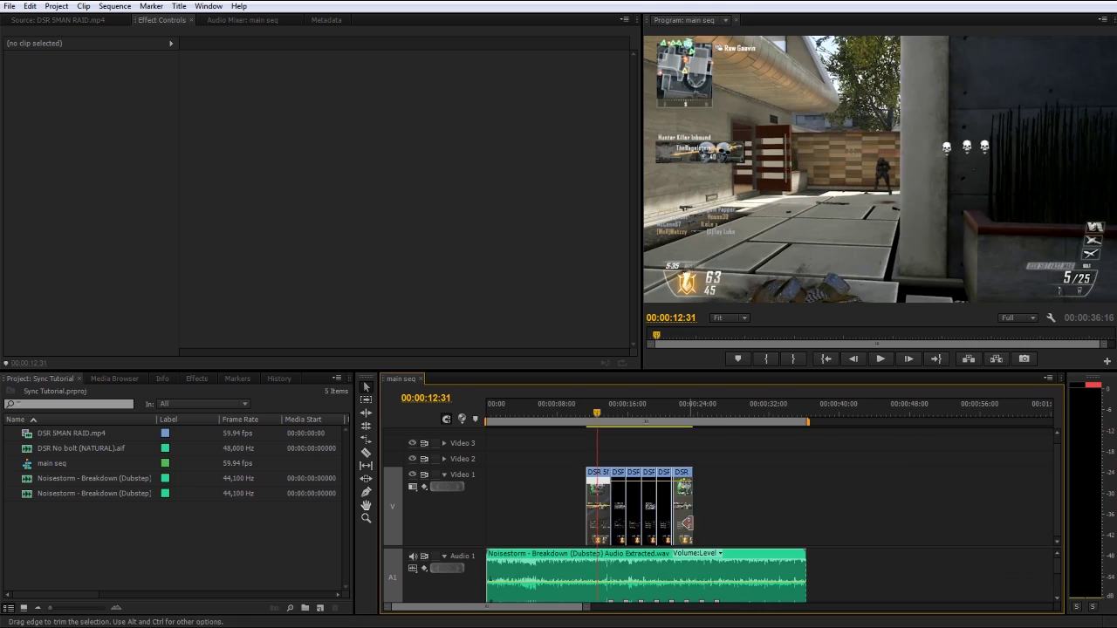
pyautogui.press('-')
pyautogui.click(444, 476)
pyautogui.press('=')
pyautogui.press('=')
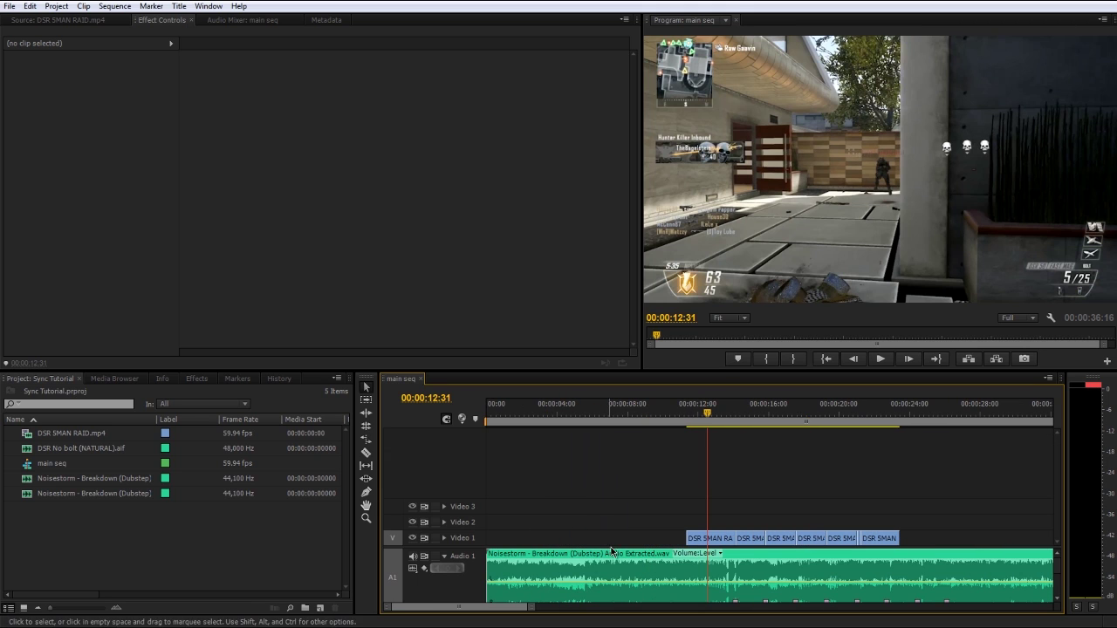
pyautogui.moveTo(453, 547); pyautogui.dragTo(453, 467)
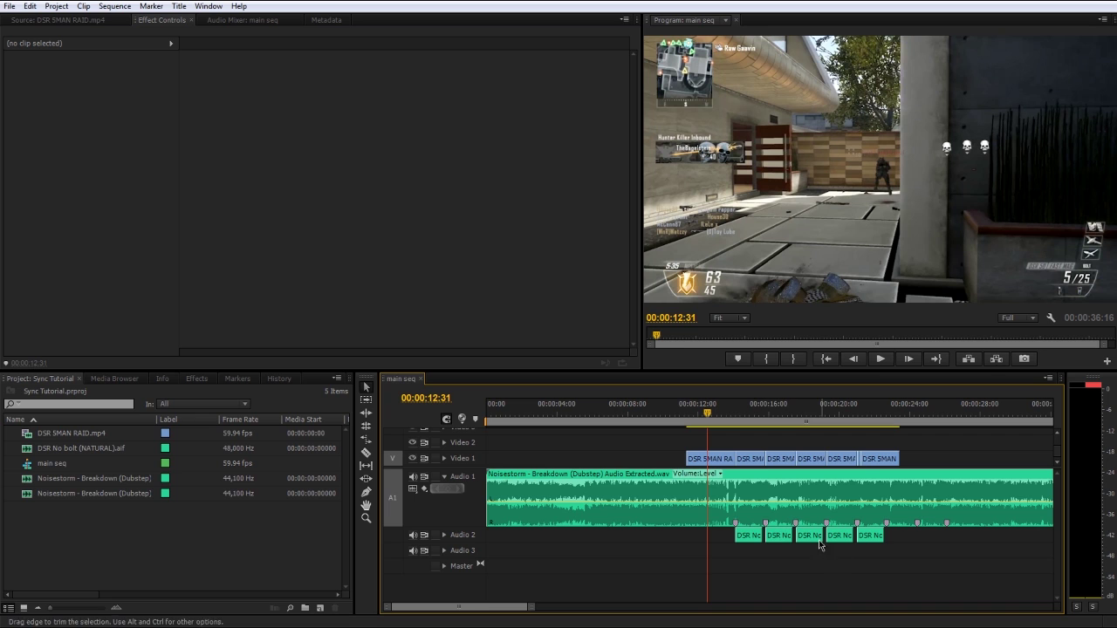
# Expand Audio 2, try adjusting the volume lines of the first gunshot and the music clip, and collapse the track
pyautogui.click(444, 535)
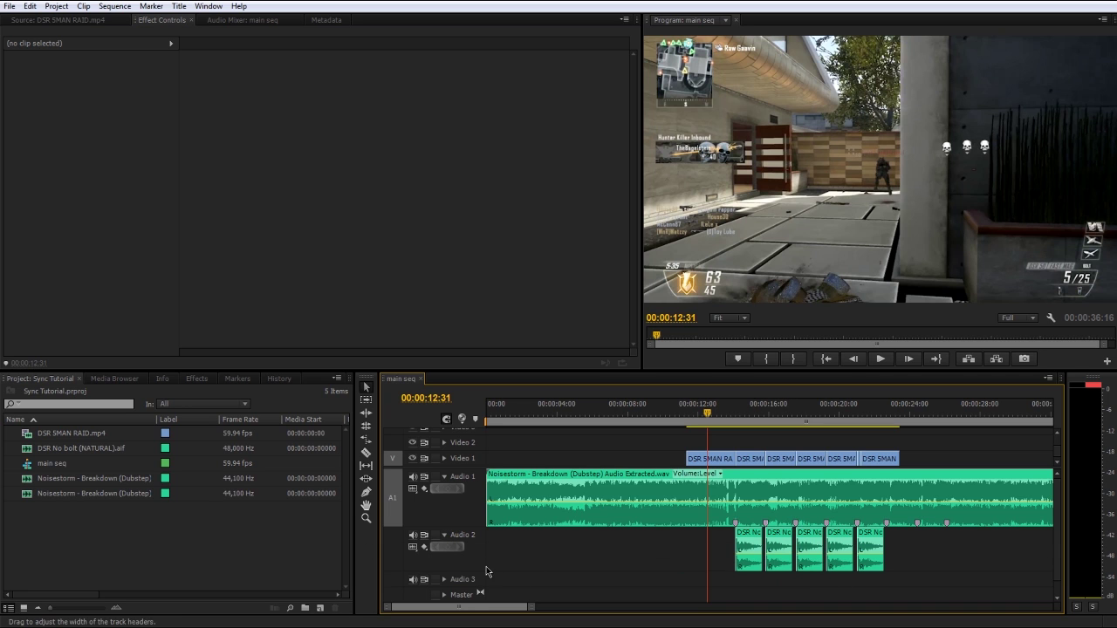
pyautogui.press('=')
pyautogui.press('=')
pyautogui.moveTo(947, 411); pyautogui.dragTo(976, 411)
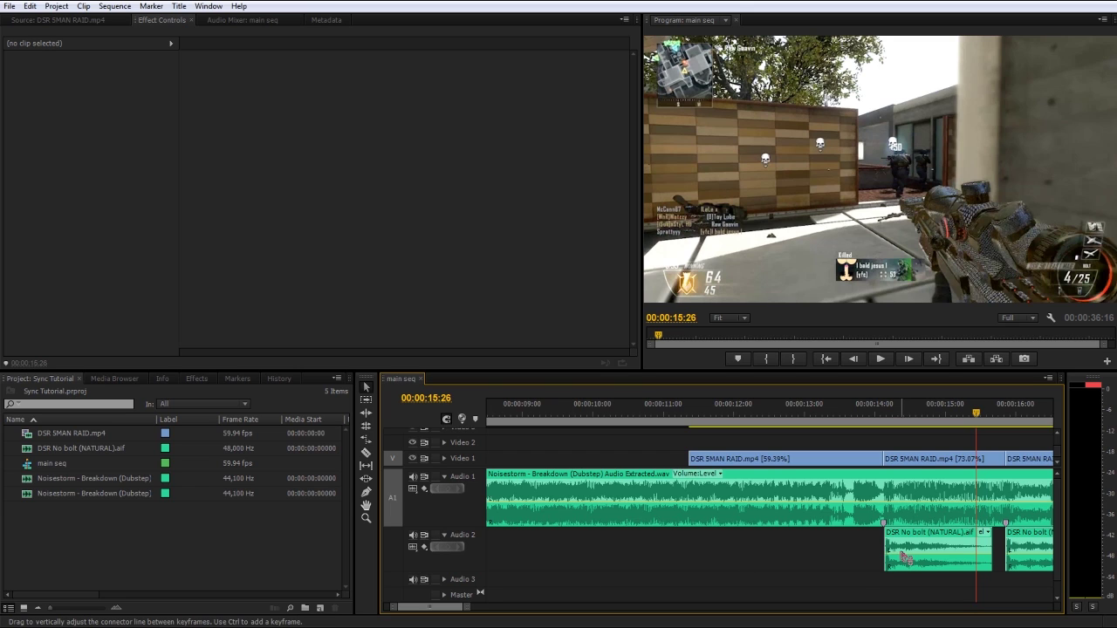
pyautogui.moveTo(907, 561); pyautogui.dragTo(904, 538)
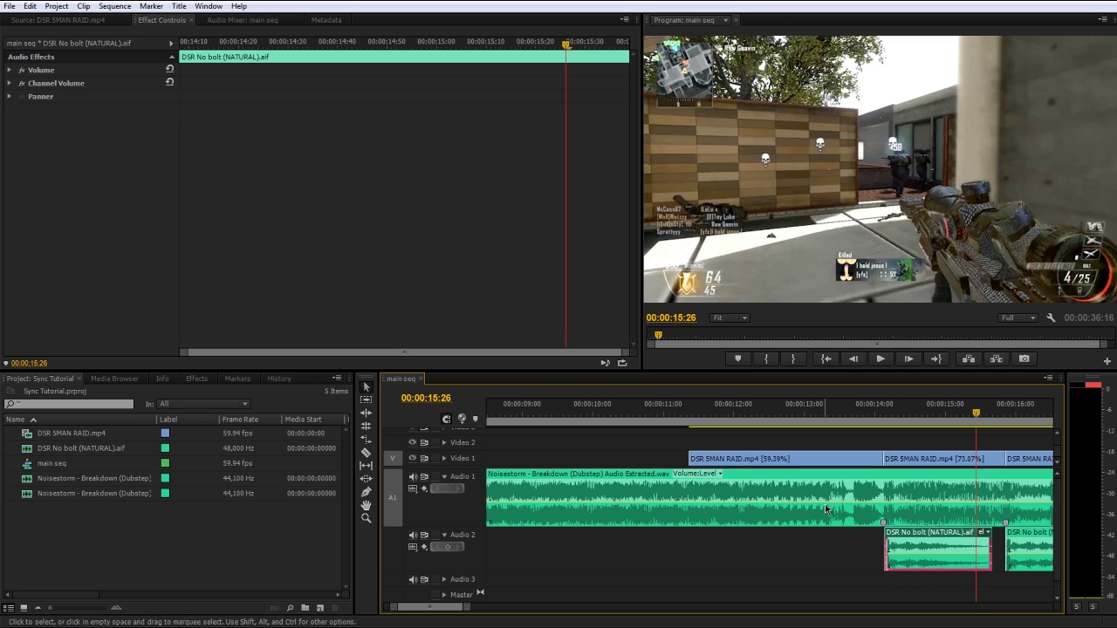
pyautogui.moveTo(819, 502); pyautogui.dragTo(818, 512)
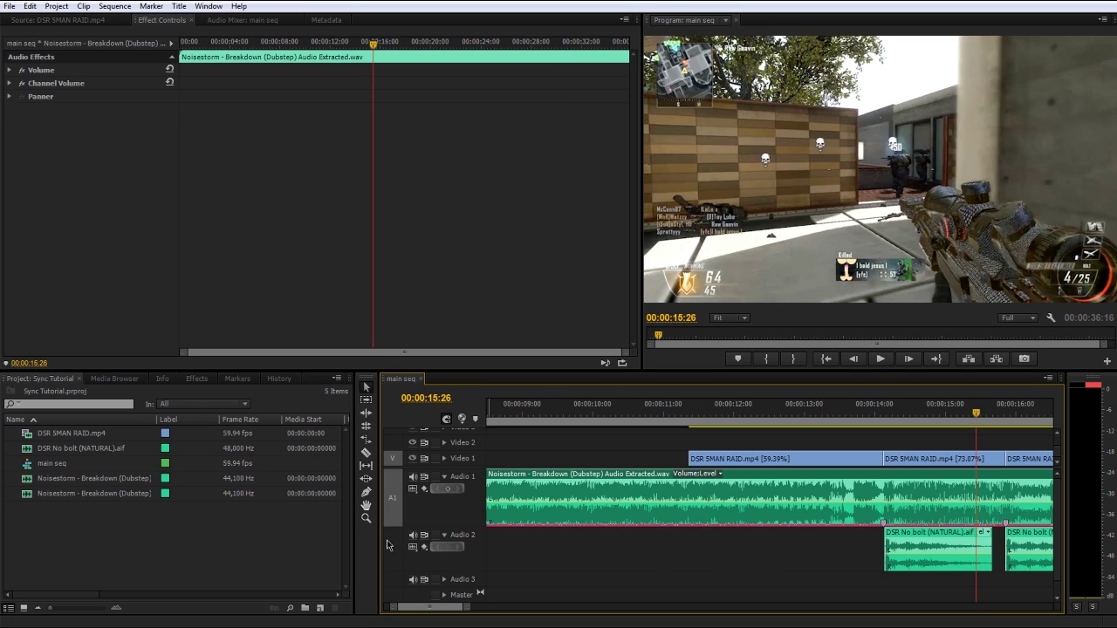
pyautogui.click(445, 535)
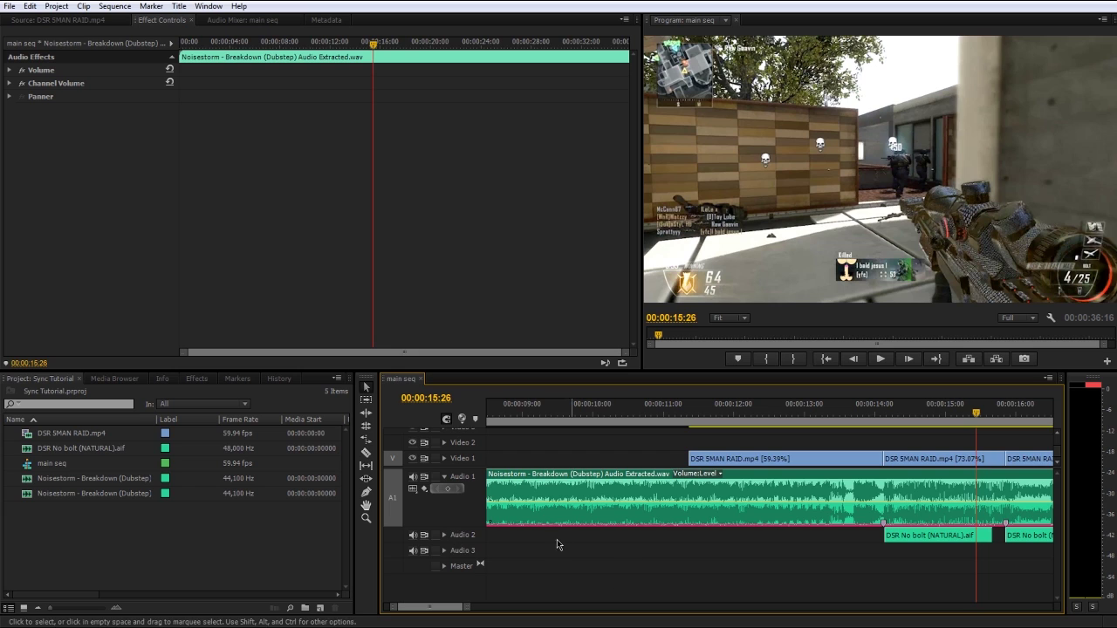
# Set the volume of the whole Audio 2 gunshot track to -8 dB in the Audio Mixer
pyautogui.click(234, 22)
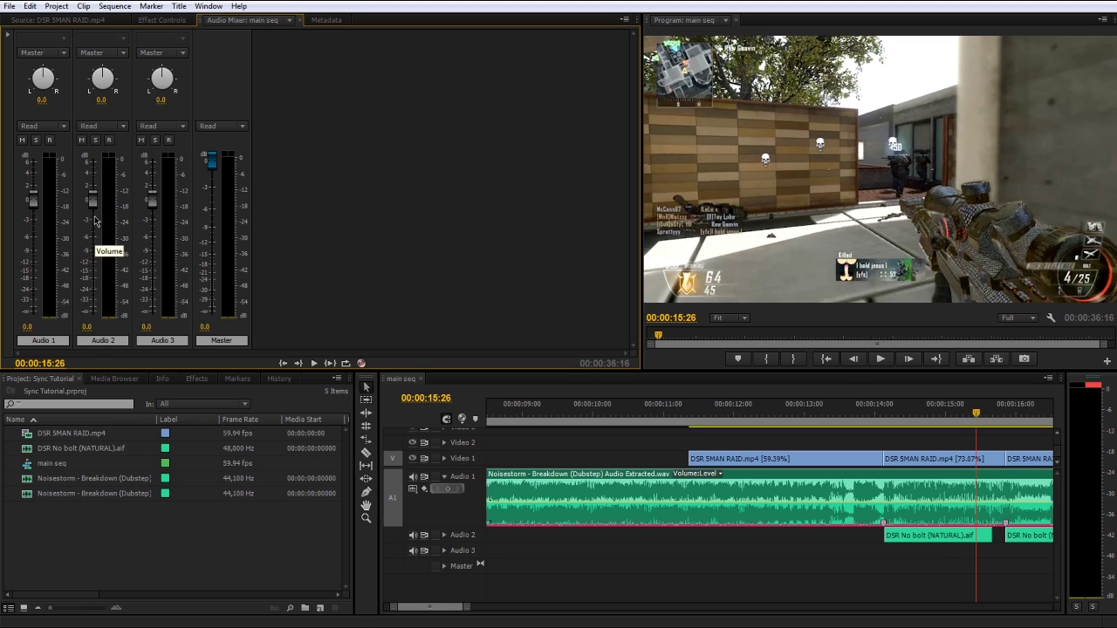
pyautogui.moveTo(92, 203); pyautogui.dragTo(93, 248)
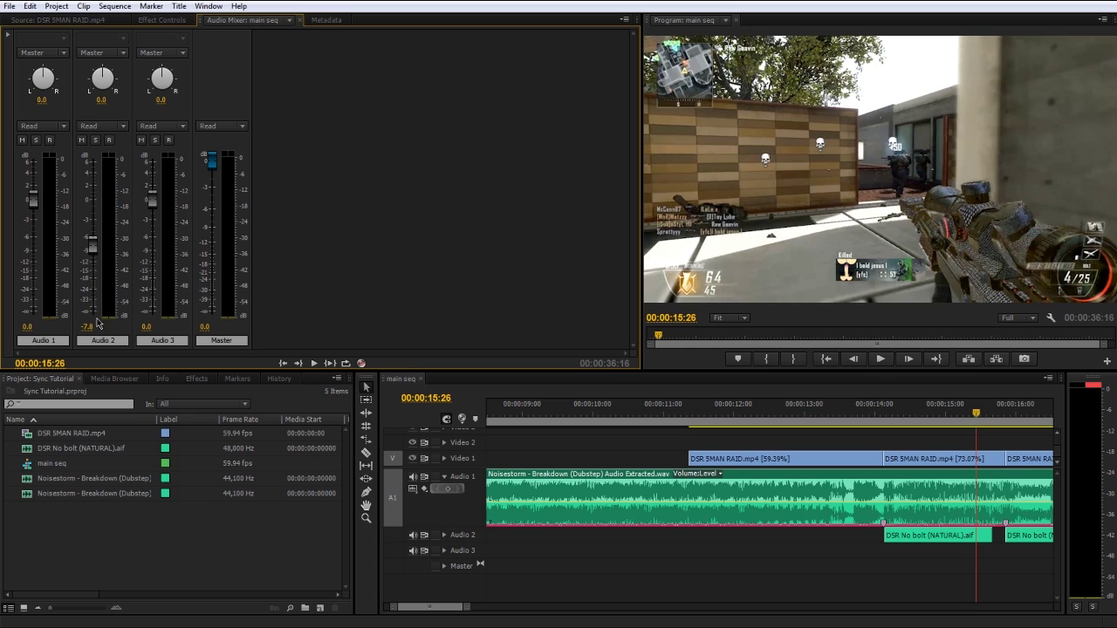
pyautogui.write('-8')
pyautogui.press('Return')
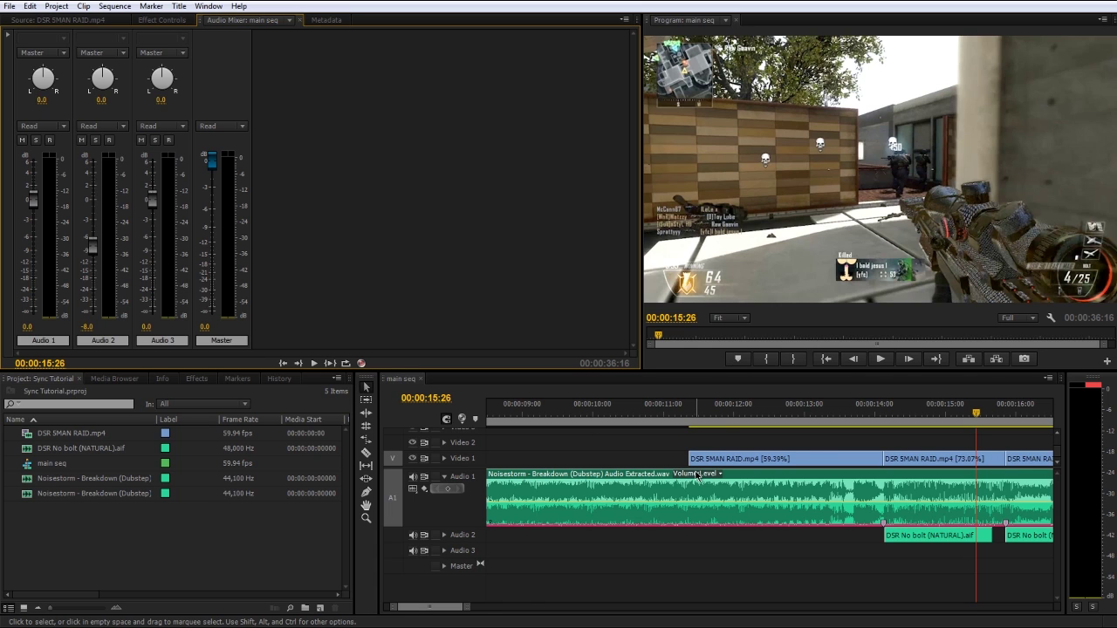
# Play the synced sequence from 00:00:11:48 to 00:00:23:24, and switch to the Noisestorm waveform in Adobe Audition
pyautogui.press('-')
pyautogui.press('-')
pyautogui.press('-')
pyautogui.moveTo(620, 412); pyautogui.dragTo(591, 413)
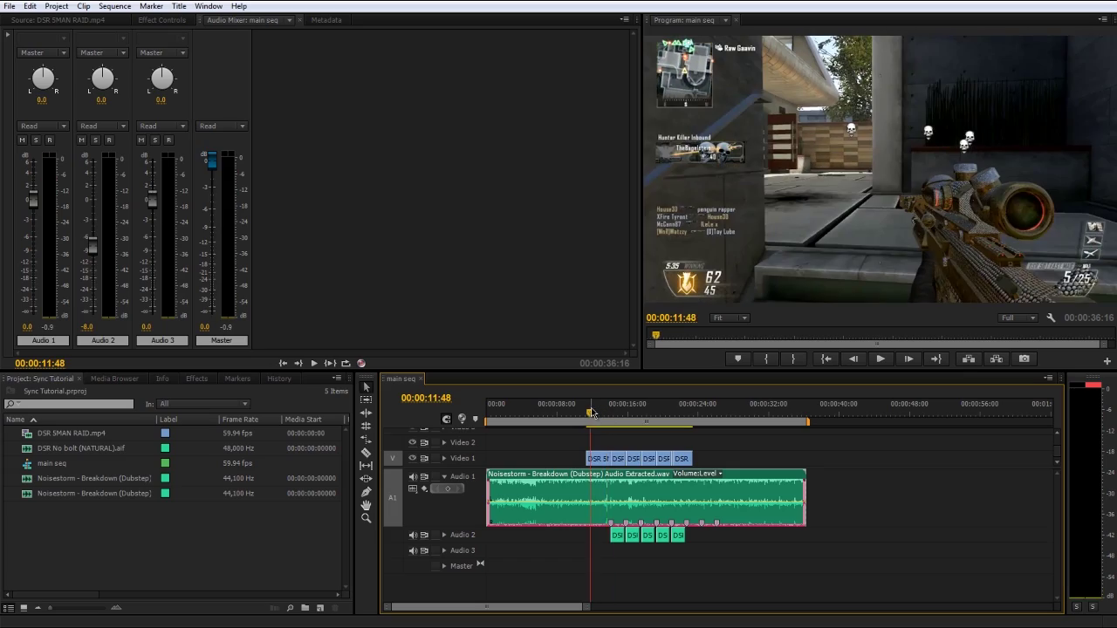
pyautogui.press('space')
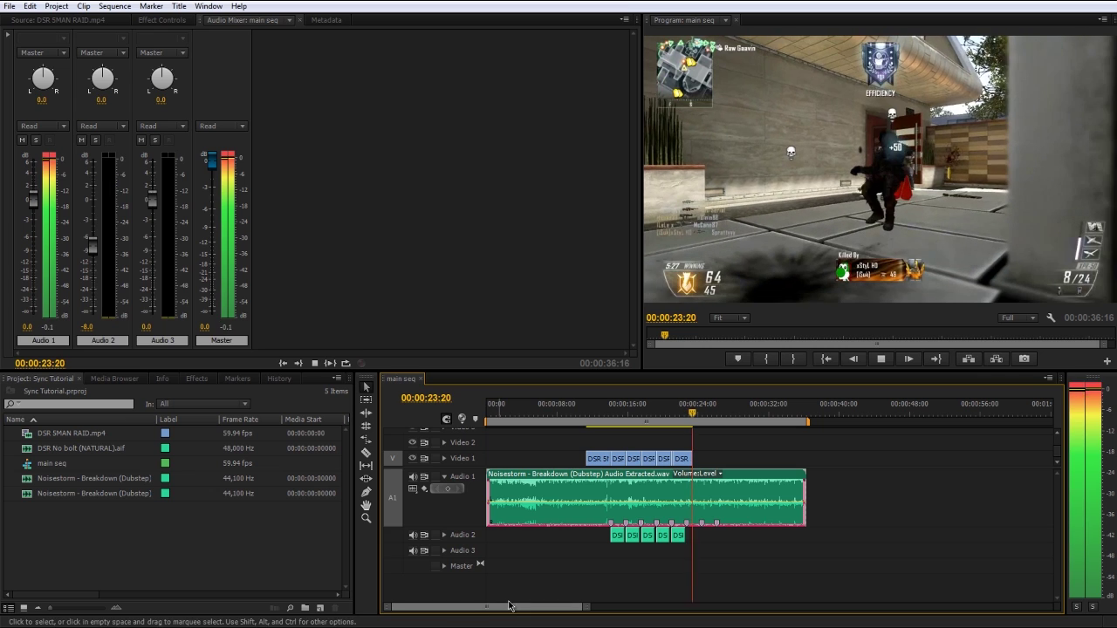
pyautogui.press('space')
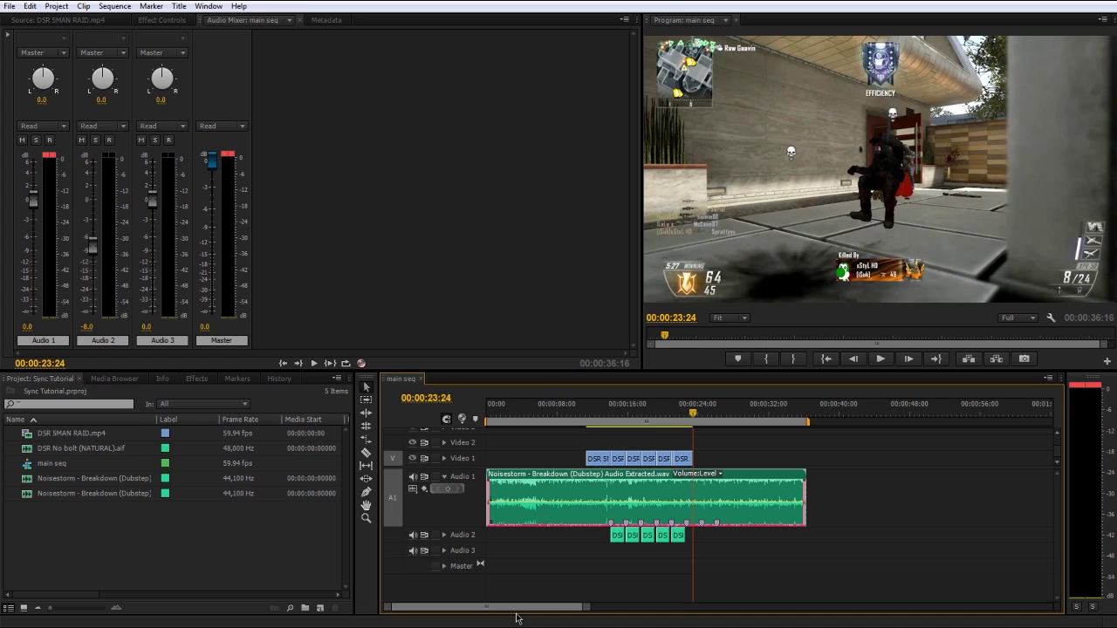
pyautogui.hotkey('alt', 'Tab')
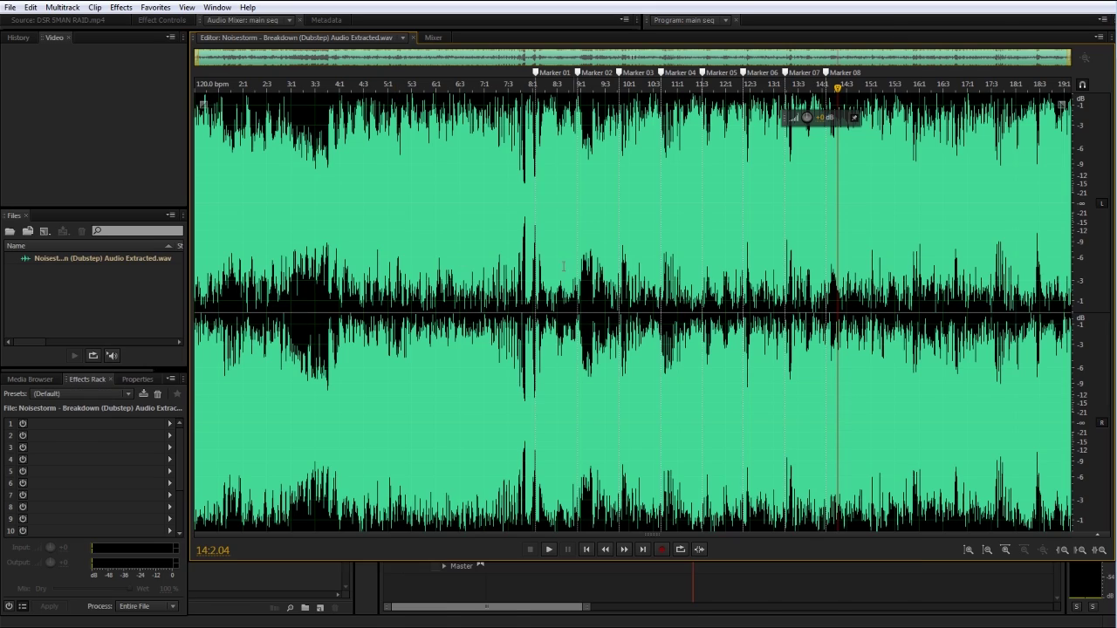